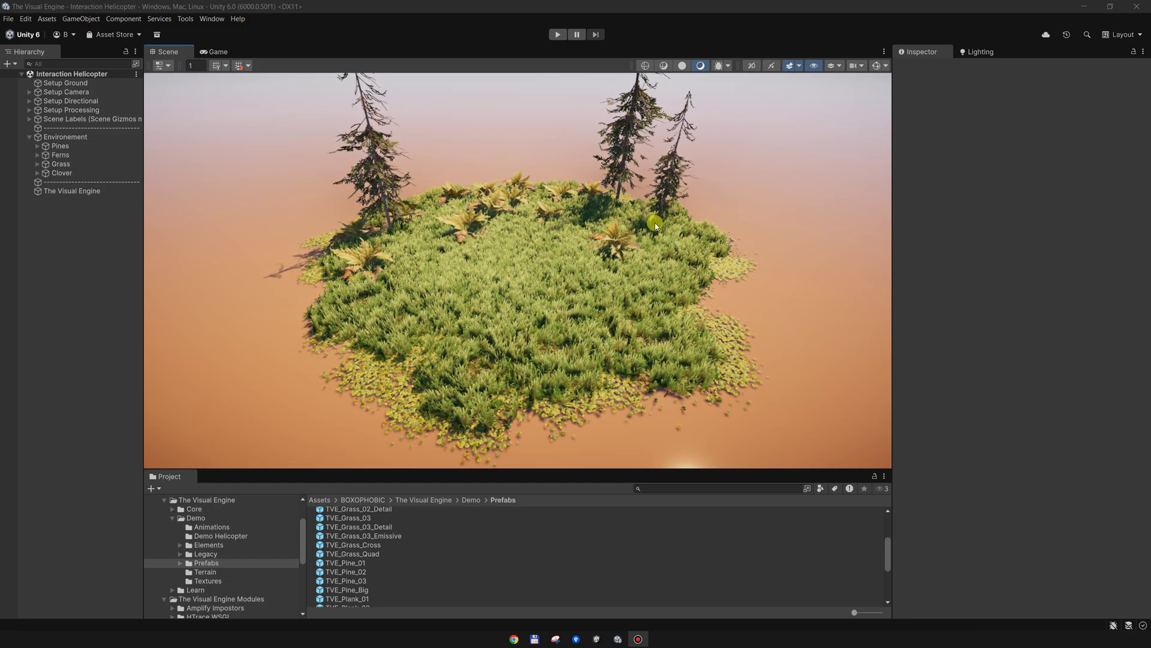
- Add a Visual Engine Element to the scene and scale it uniformly to about 9.64 over the grass
middle_drag(462, 210, 473, 209)
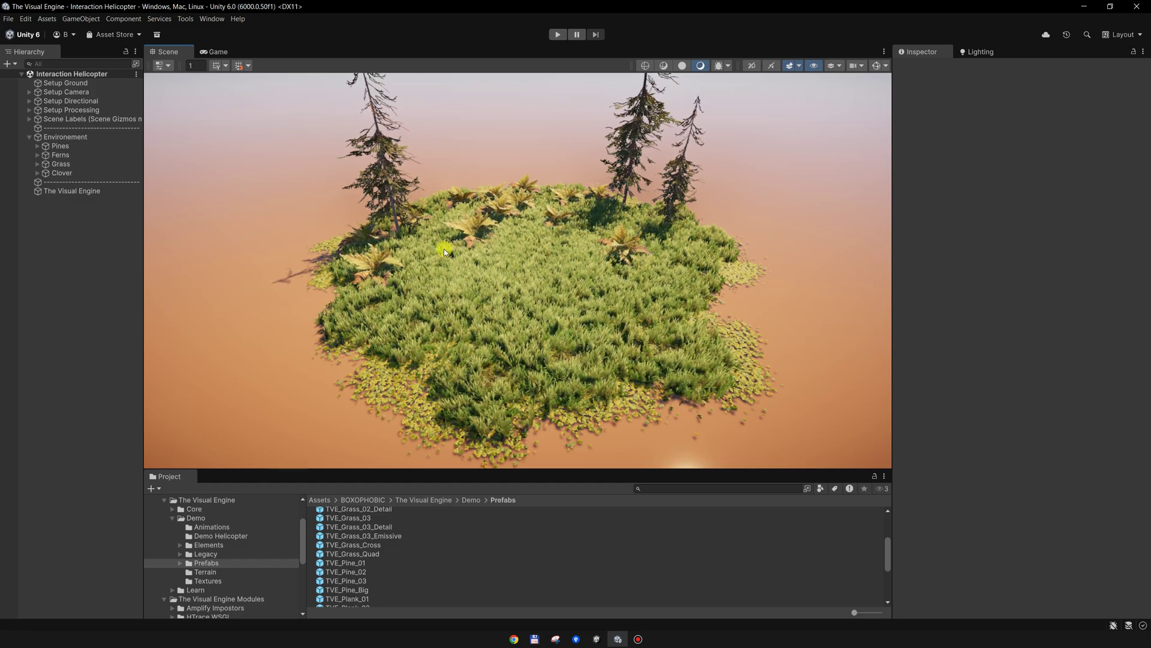
middle_drag(446, 207, 447, 216)
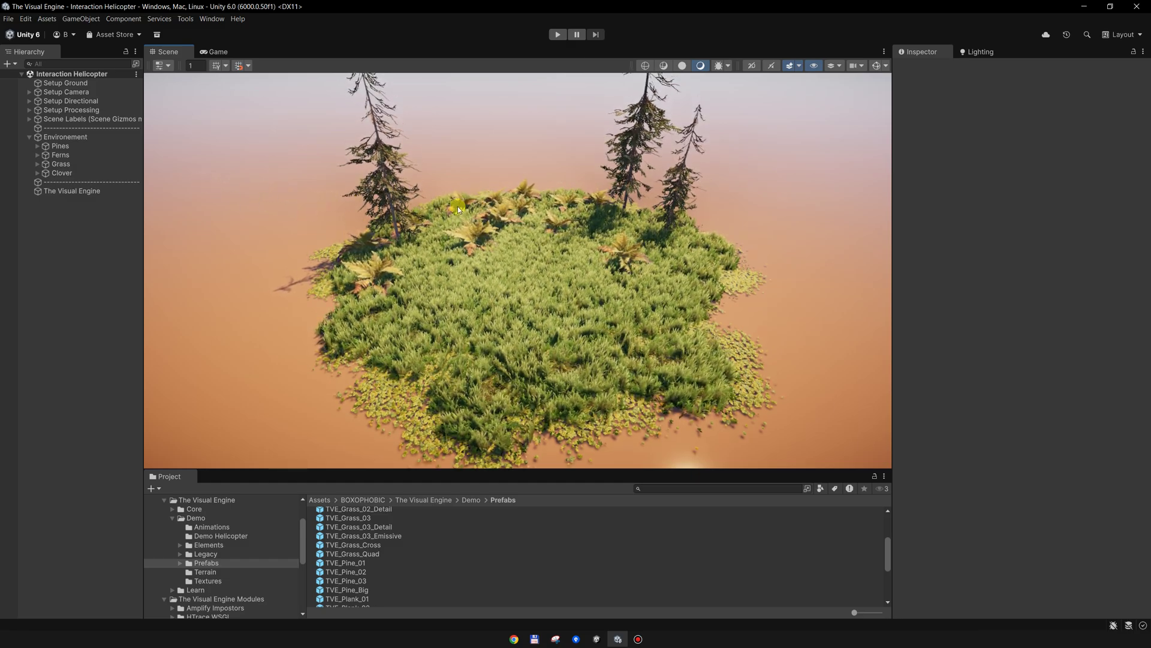
middle_drag(514, 232, 505, 223)
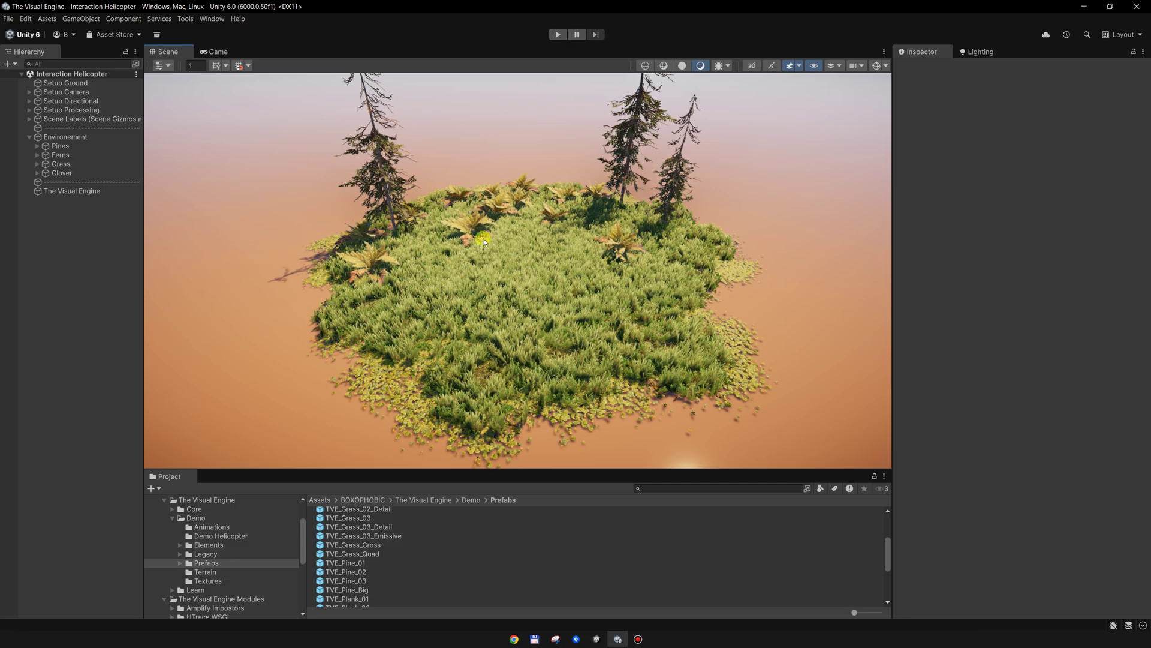
right_click(84, 216)
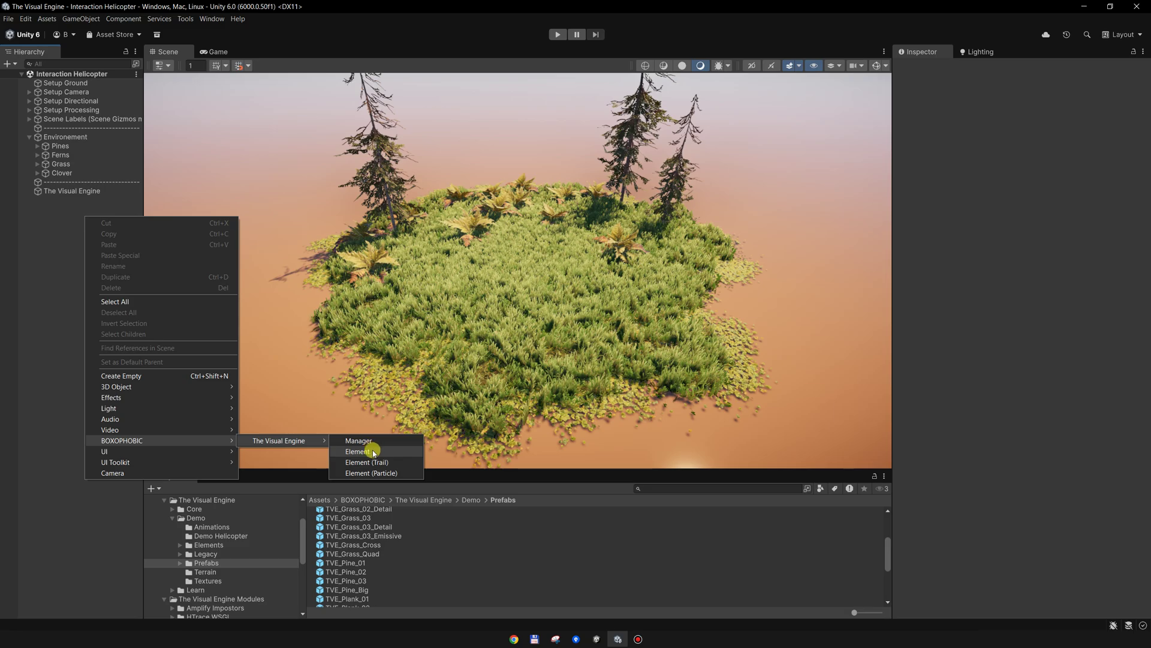
click(360, 451)
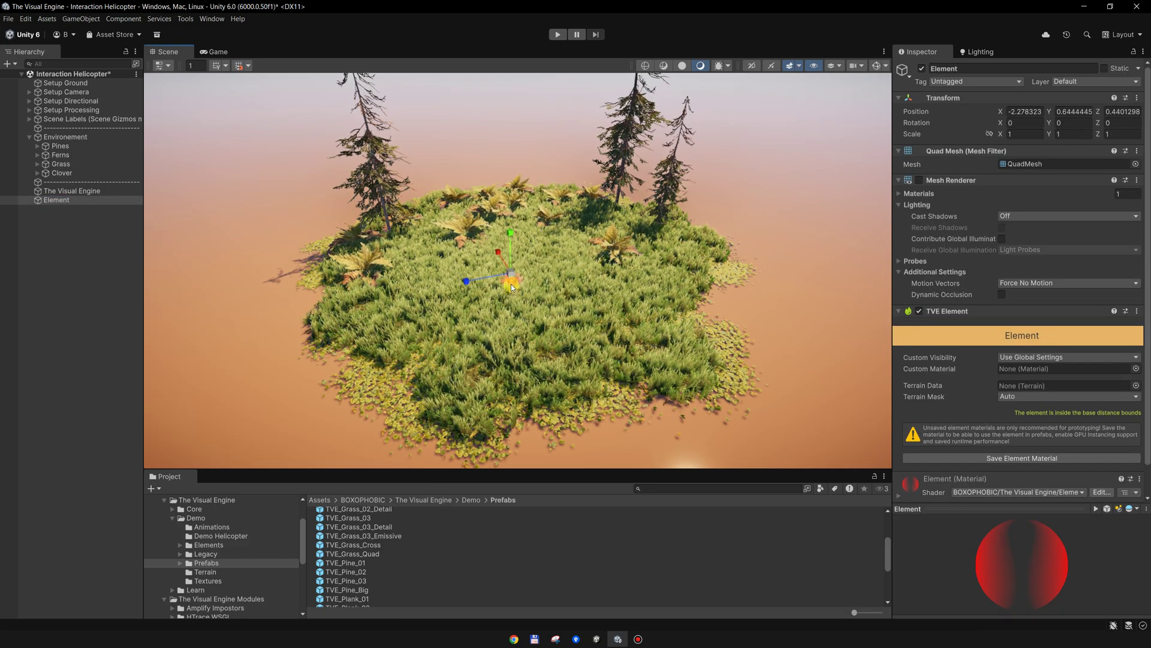
drag(511, 283, 521, 377)
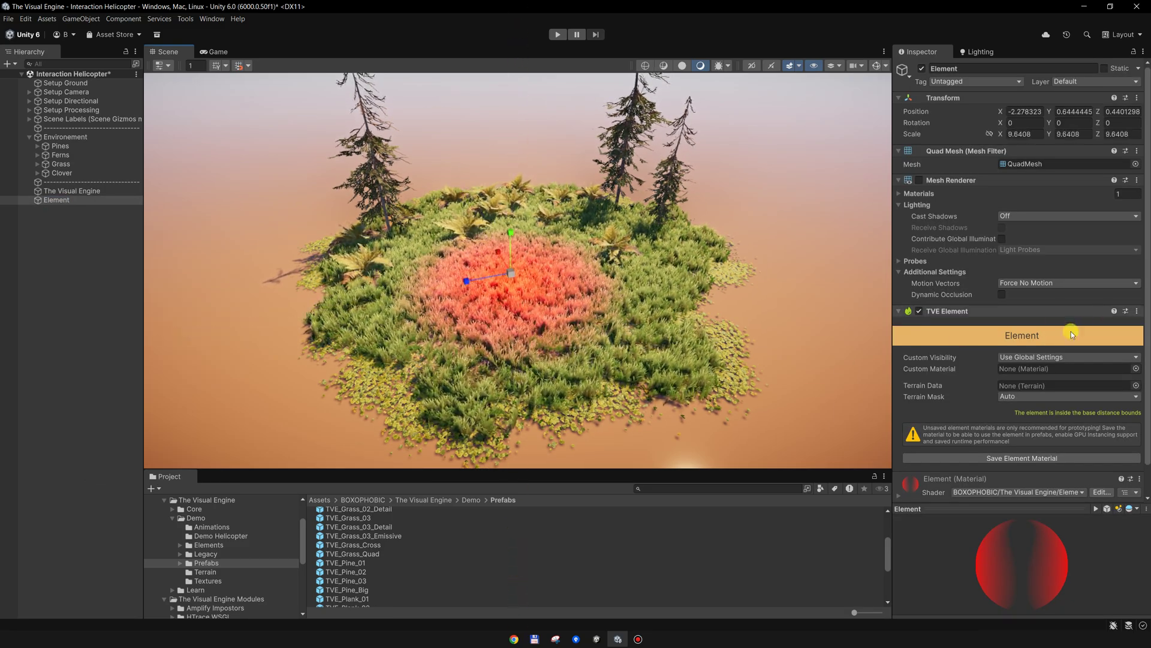
- Change the shader of the new Element's material to Flow Interaction
scroll(950, 419, down, 8)
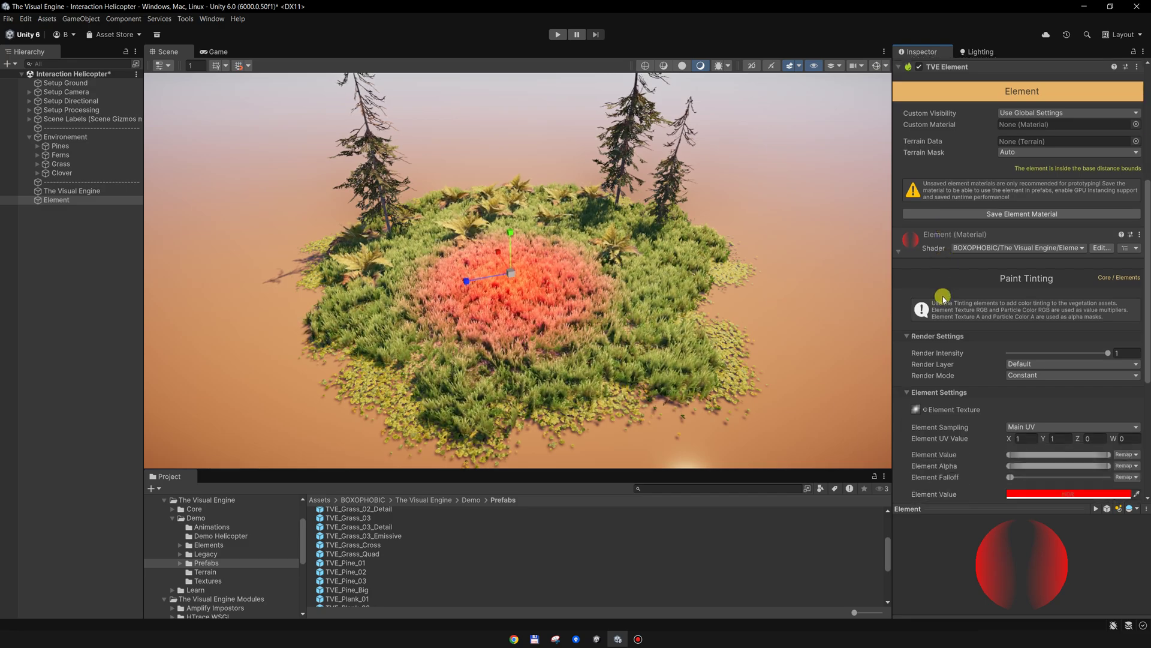
click(977, 248)
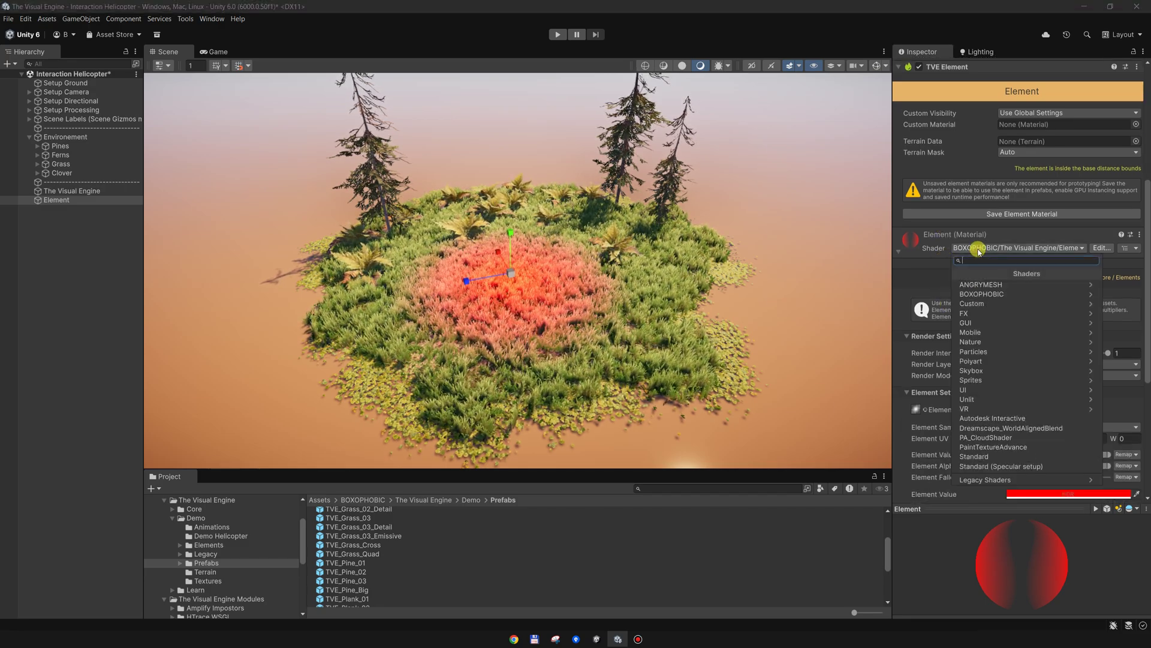
text(flow)
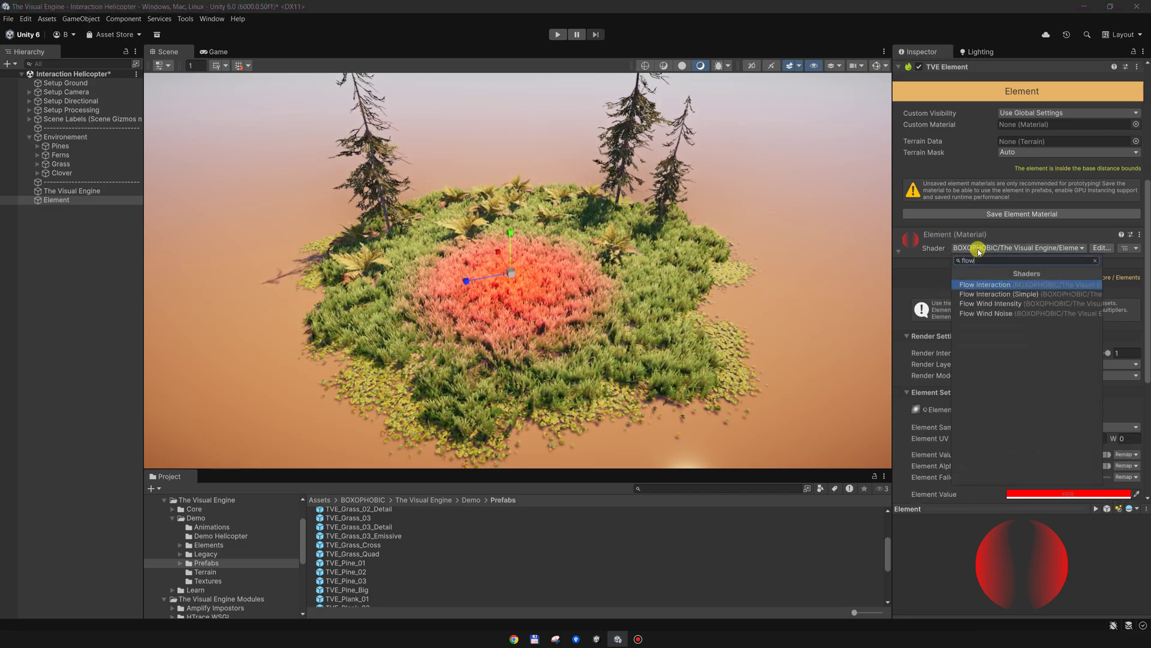
click(990, 285)
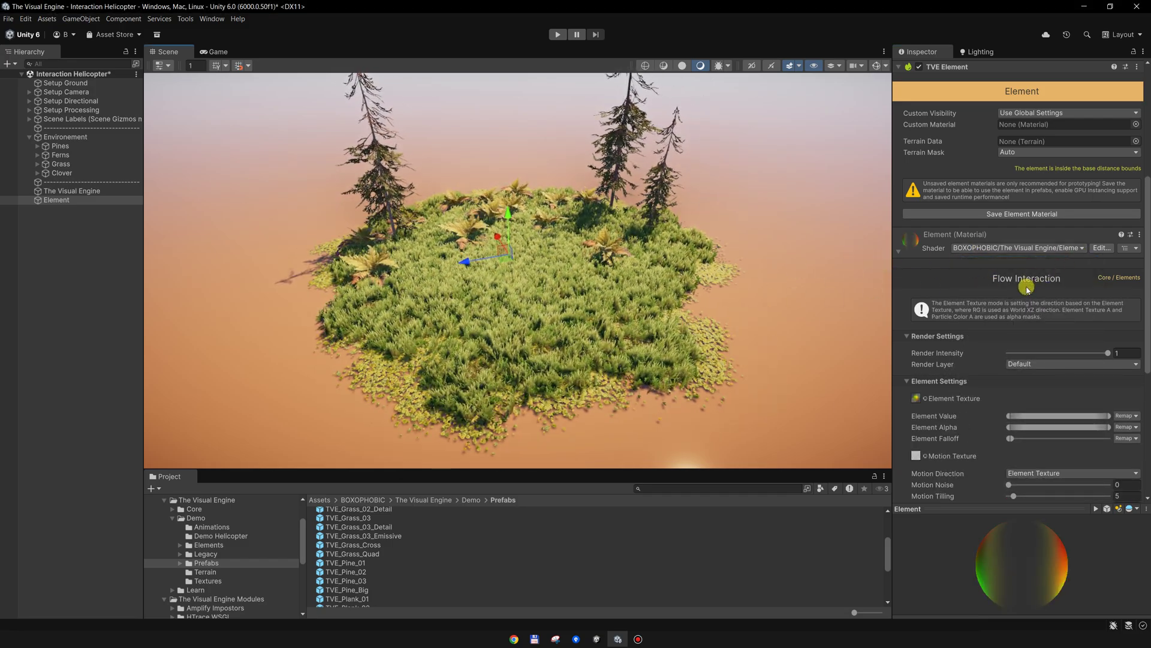
- Set the Element's Custom Visibility to Always Visible
scroll(1044, 169, up, 2)
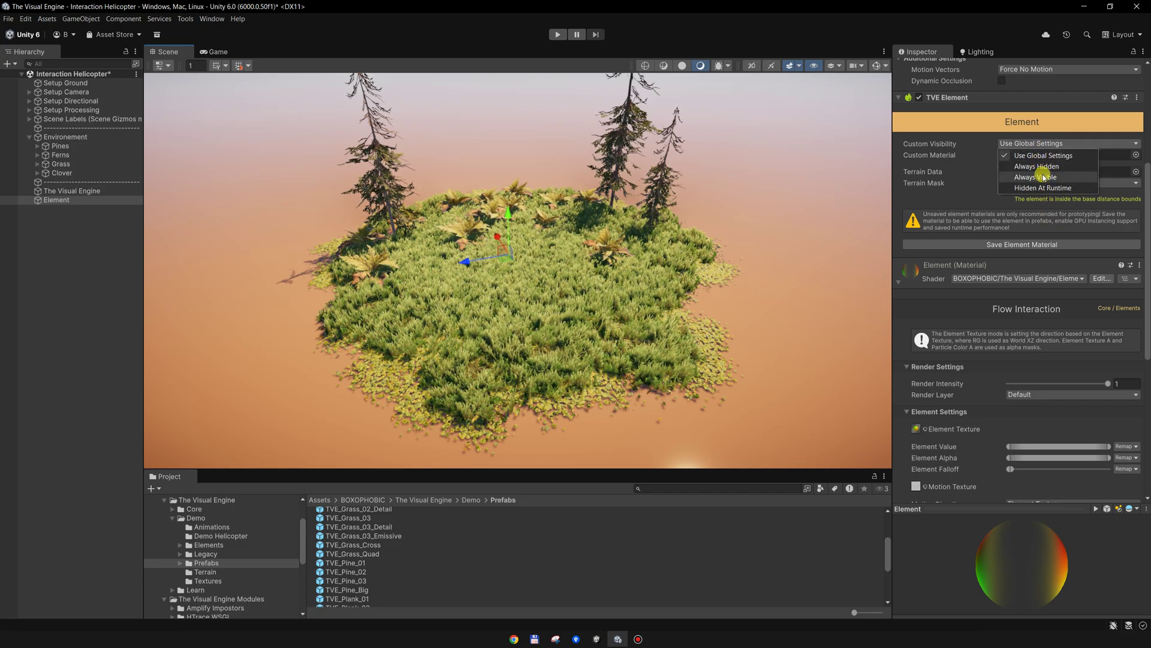
click(1043, 177)
scroll(625, 266, up, 3)
middle_drag(591, 267, 535, 294)
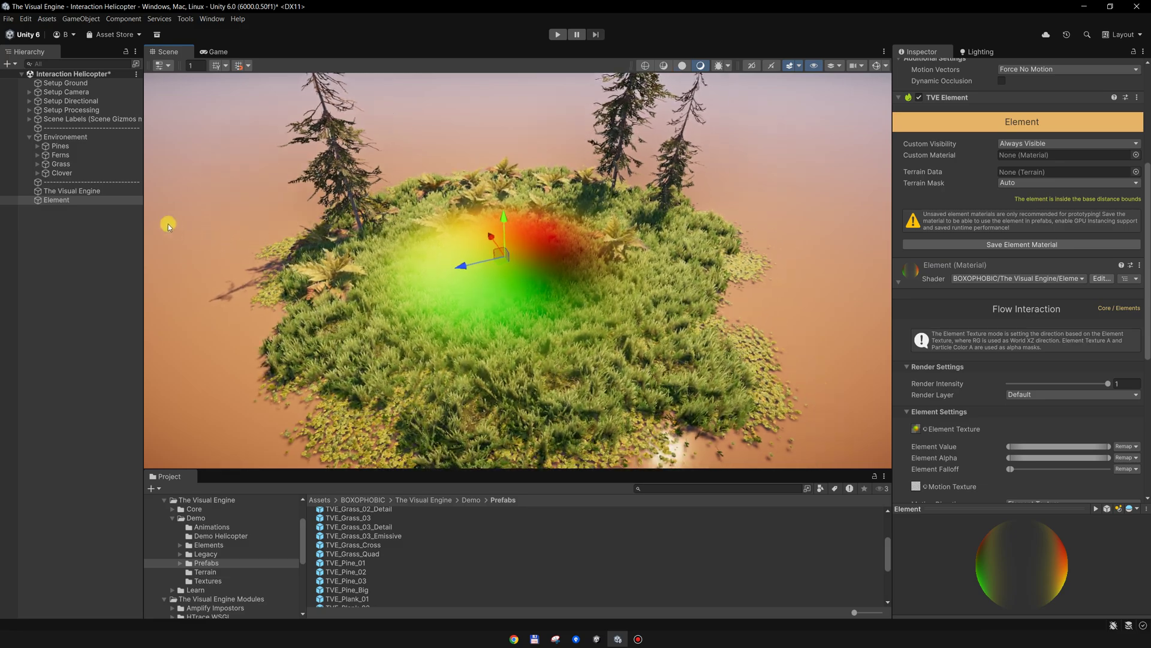
- Set Element Visibility to Always Visible on The Visual Engine manager object
click(89, 192)
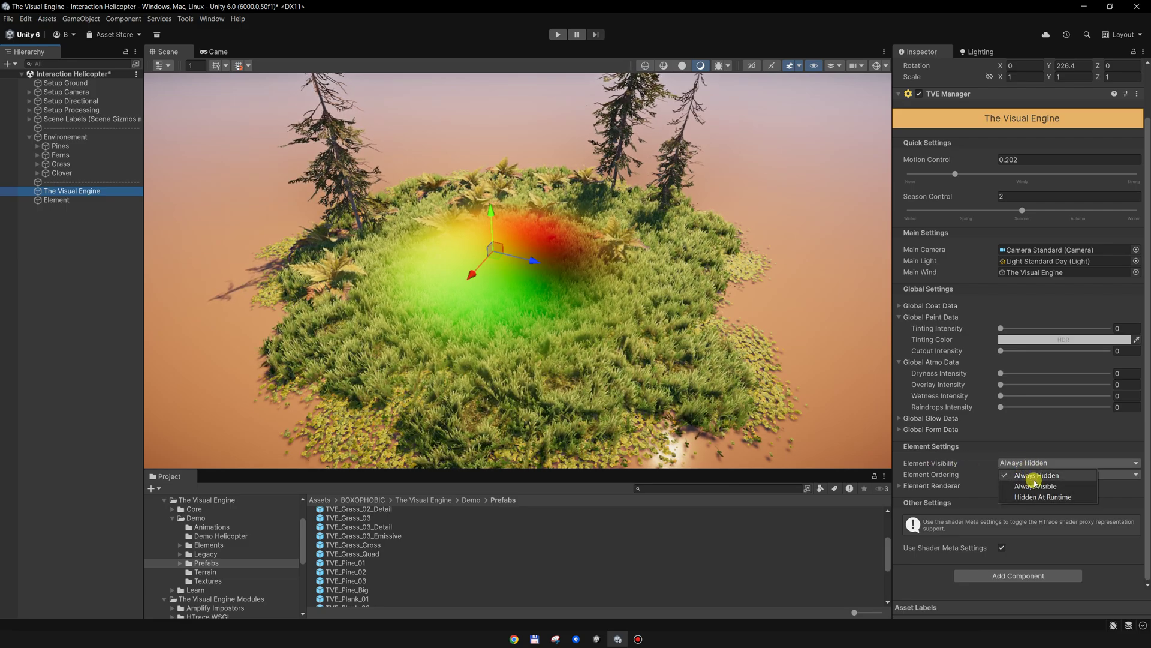
alt+drag(460, 273, 599, 262)
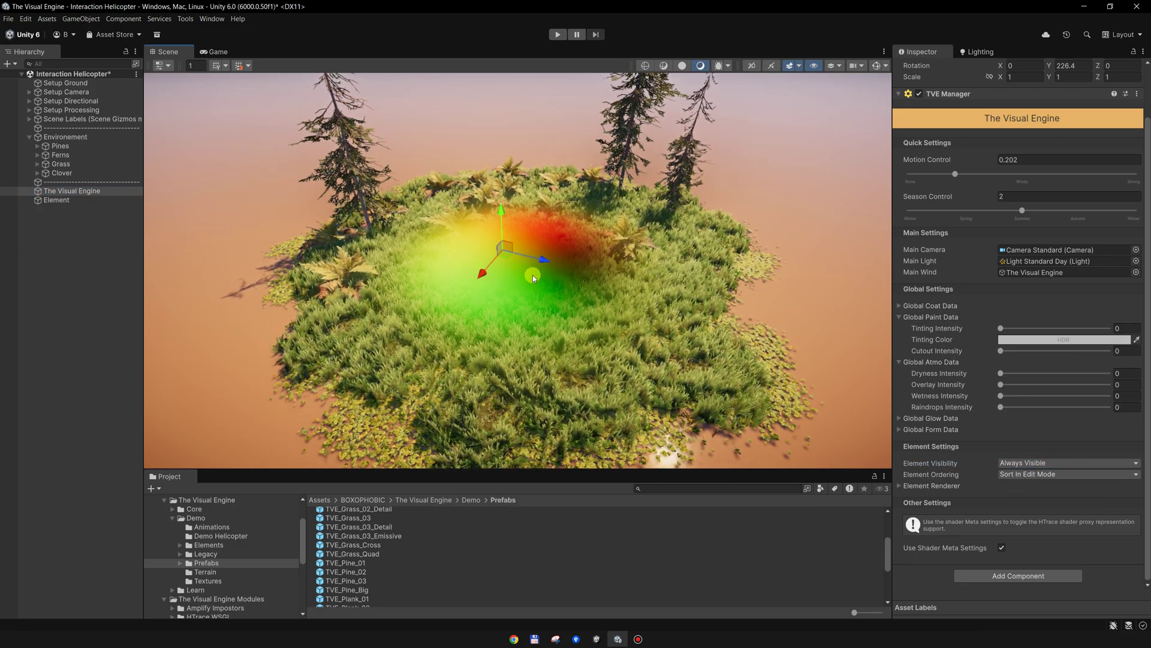
alt+drag(533, 277, 543, 278)
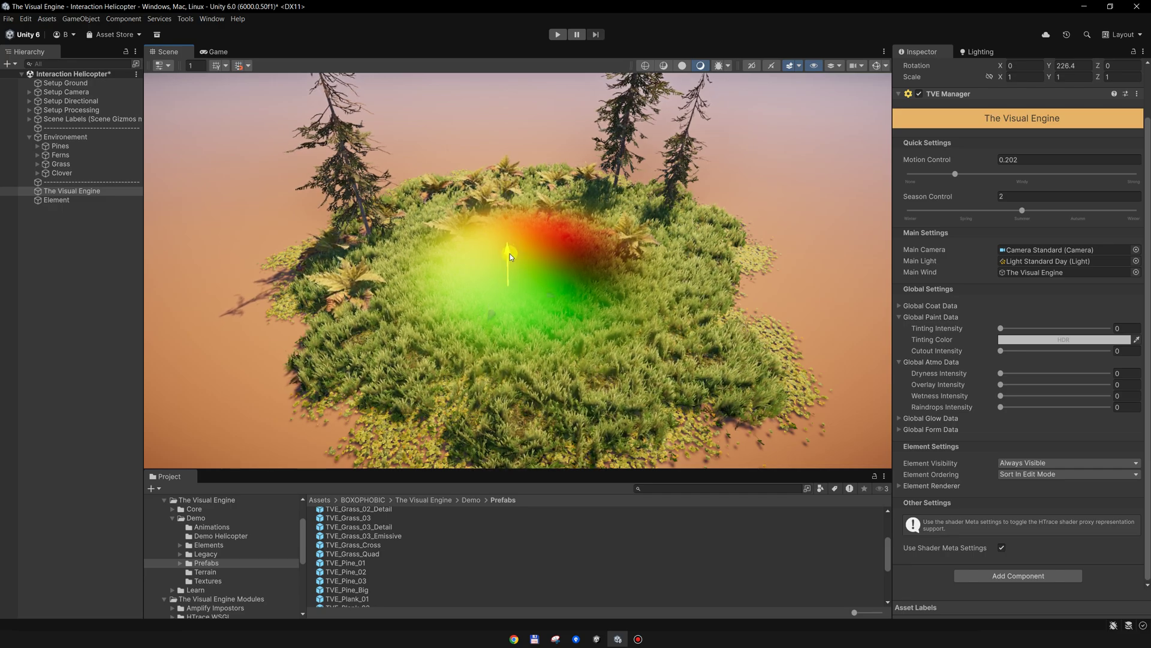
- Move the Element from the middle of the grass to the outer edge of the patch, near the two pines
click(45, 202)
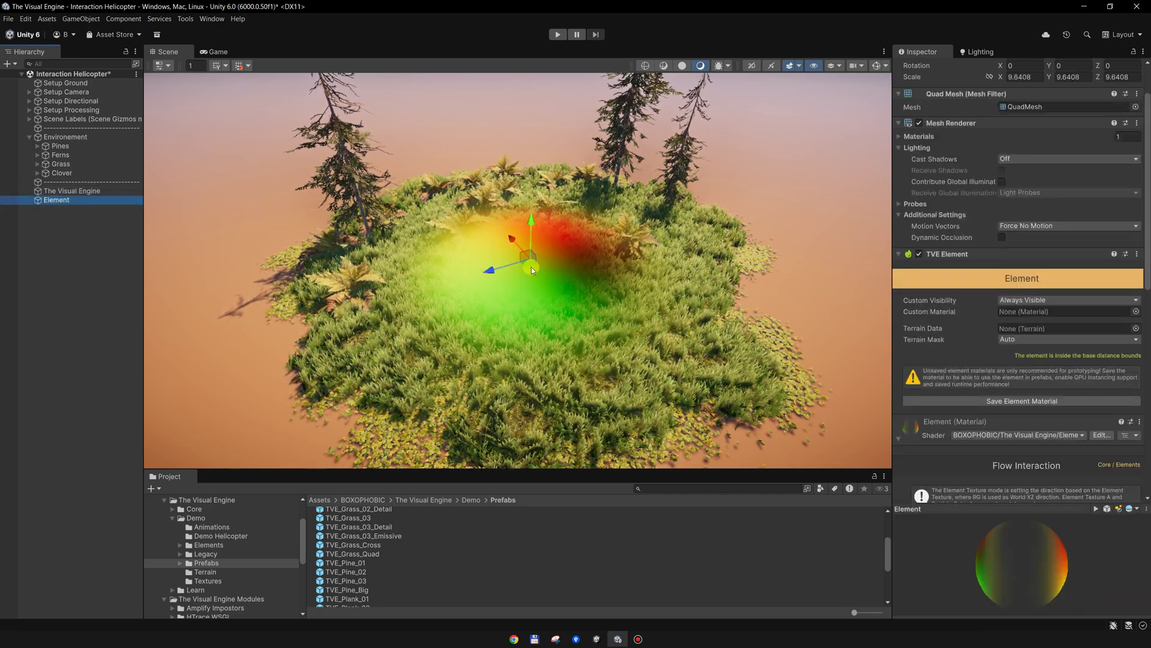
drag(531, 267, 575, 278)
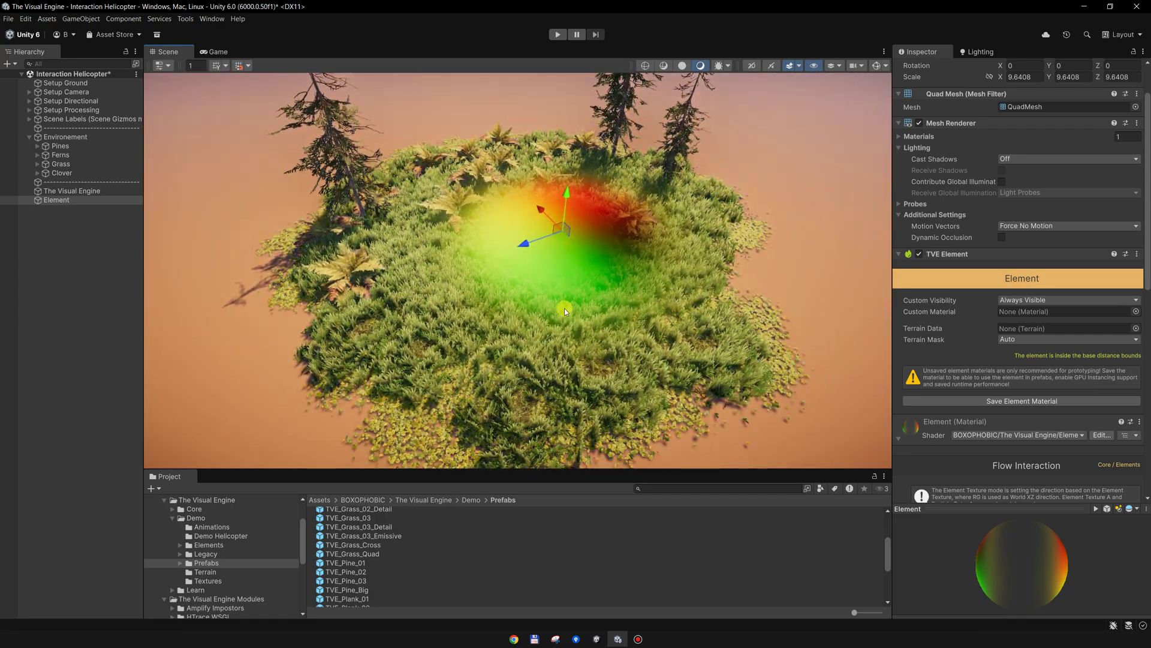
drag(562, 236, 749, 236)
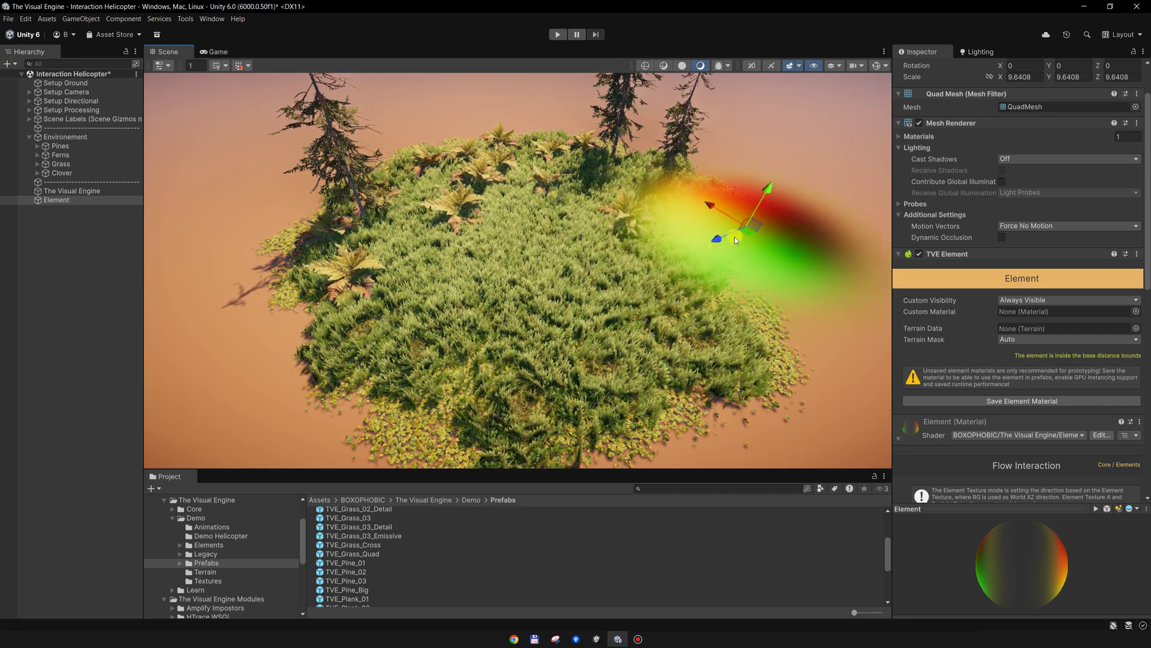
mouse_move(555, 274)
alt+mouse_down()
mouse_move(578, 278)
mouse_move(549, 287)
alt+mouse_up()
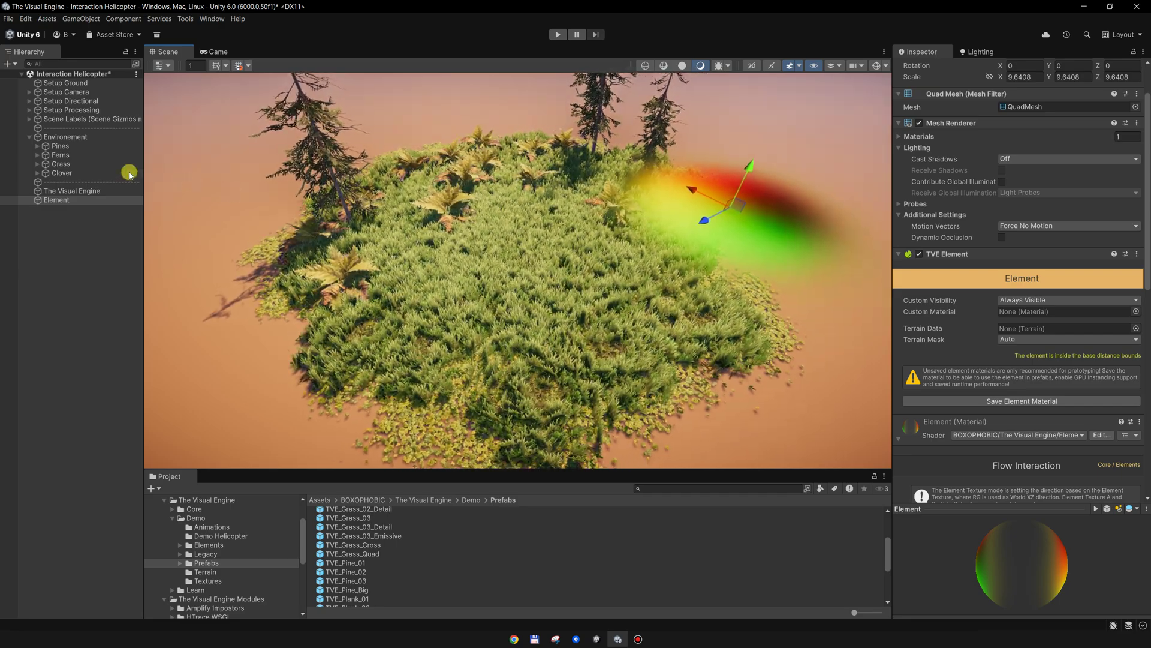
- Open the Material Manager for the first meadow grass prefab and enable Use Flow Elements on its Grass_Meadow material
click(78, 164)
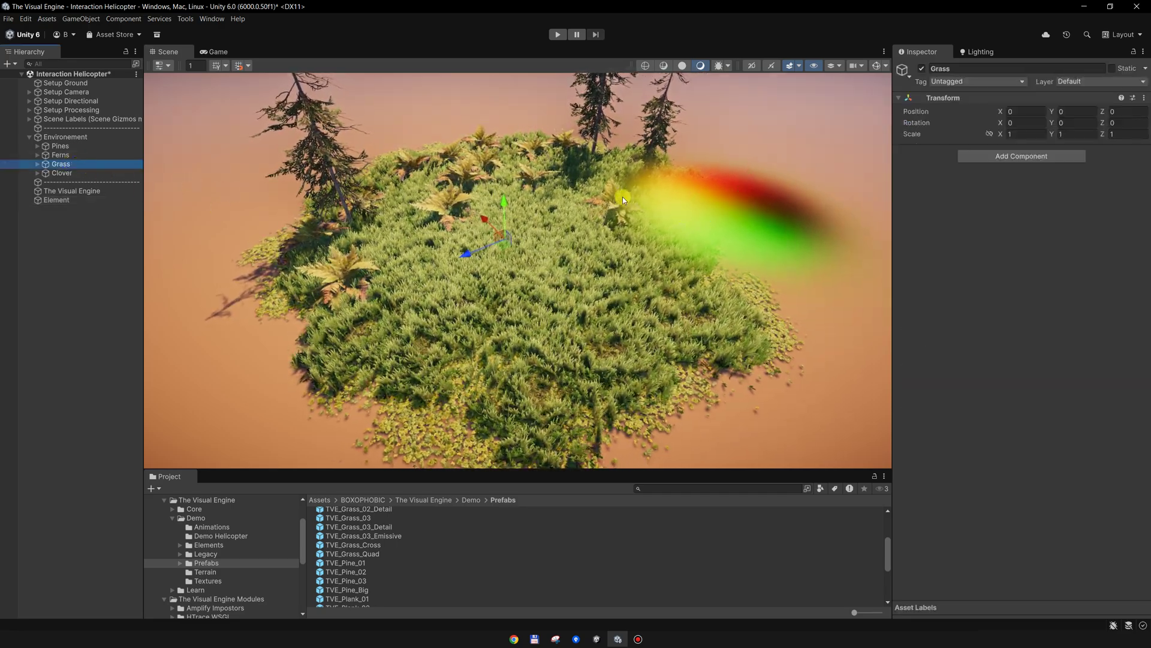
click(37, 163)
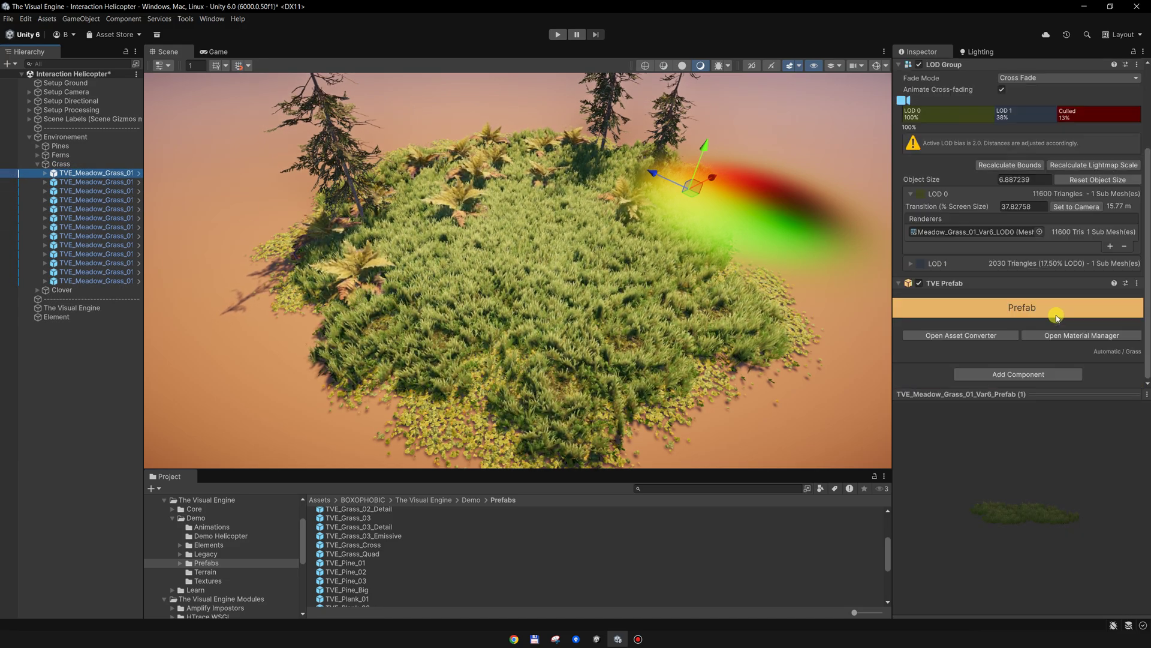
click(1076, 335)
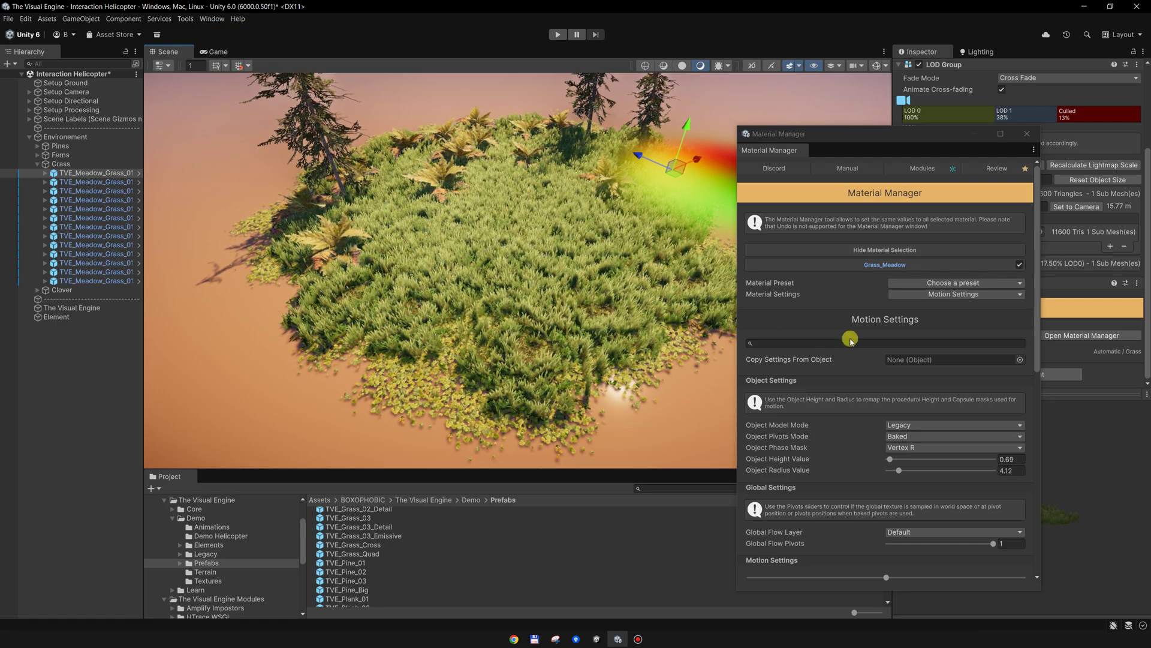
scroll(829, 330, down, 10)
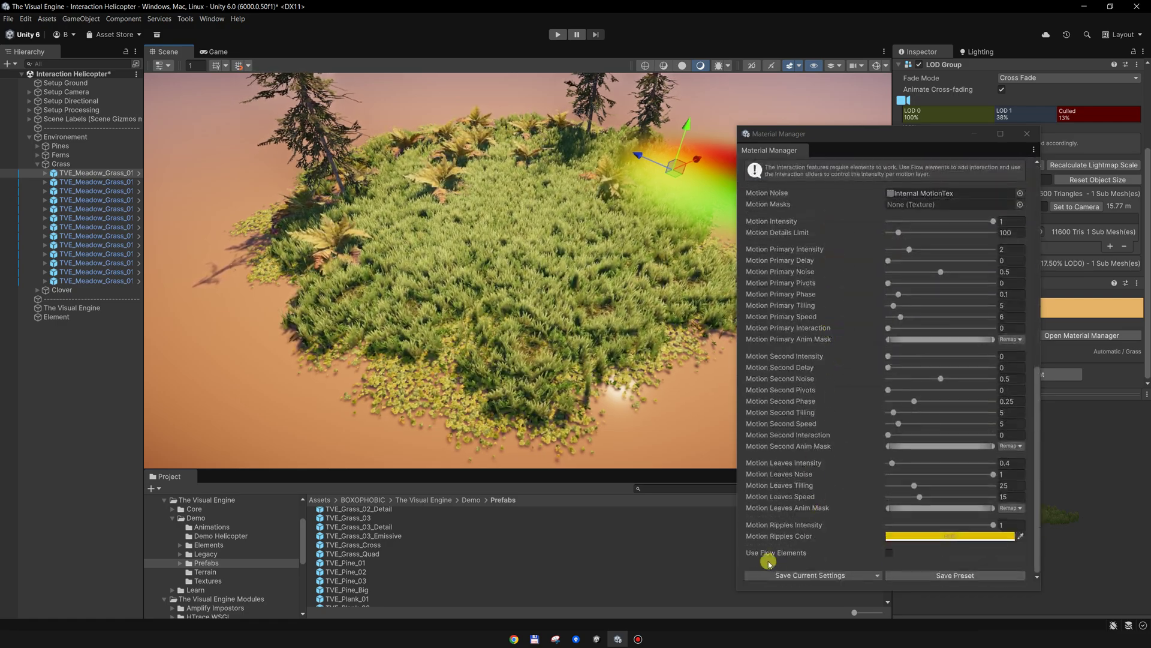
click(890, 552)
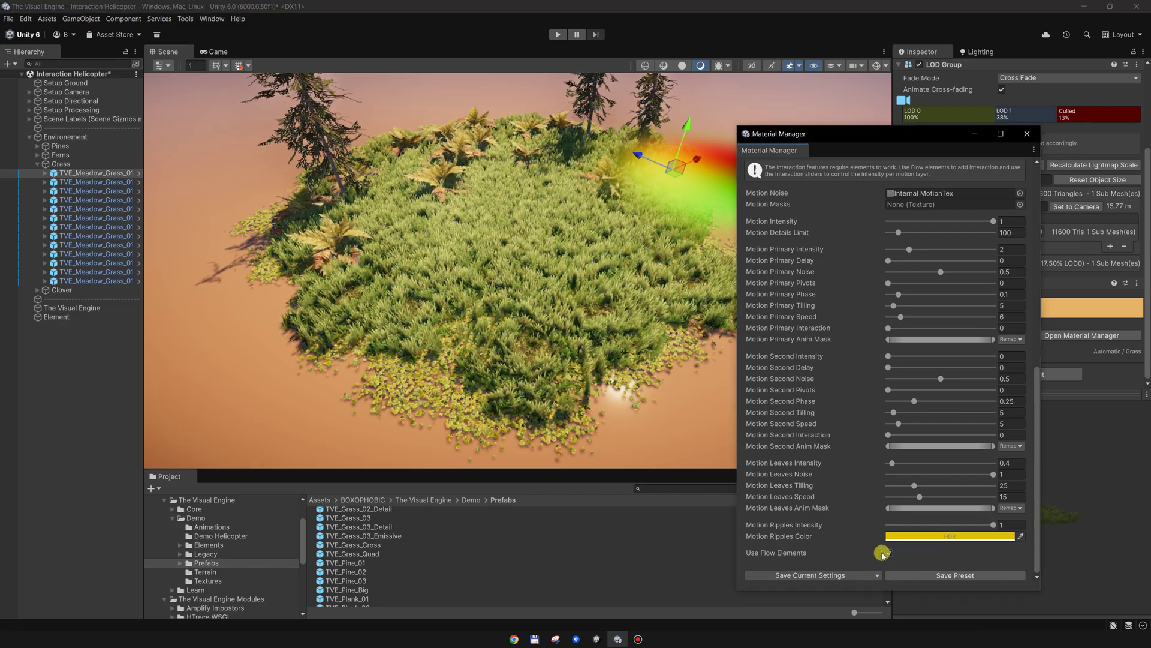
click(598, 283)
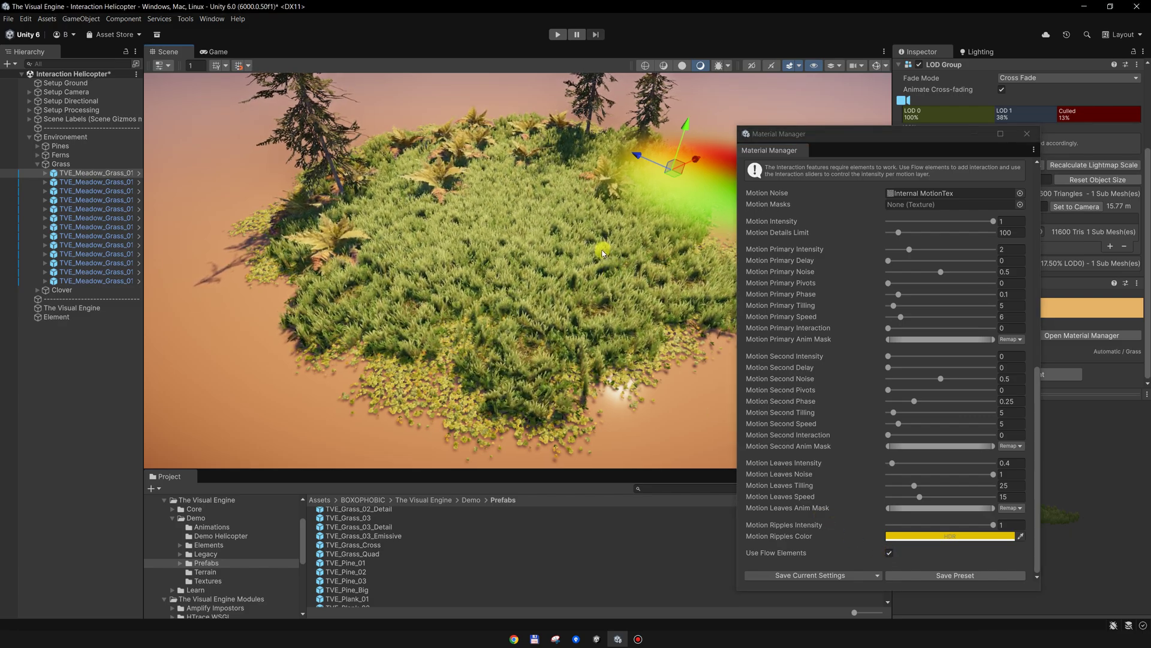
- Inspect the meadow grass around the flow Element from several angles
right_drag(603, 253, 624, 245)
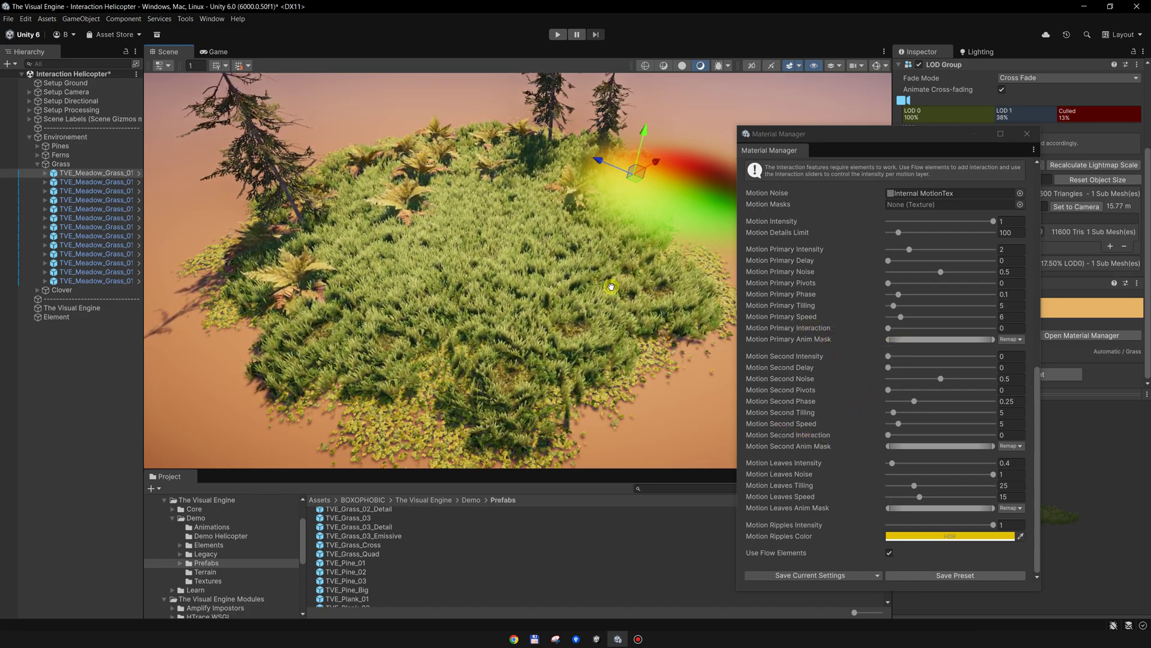
middle_drag(611, 287, 586, 305)
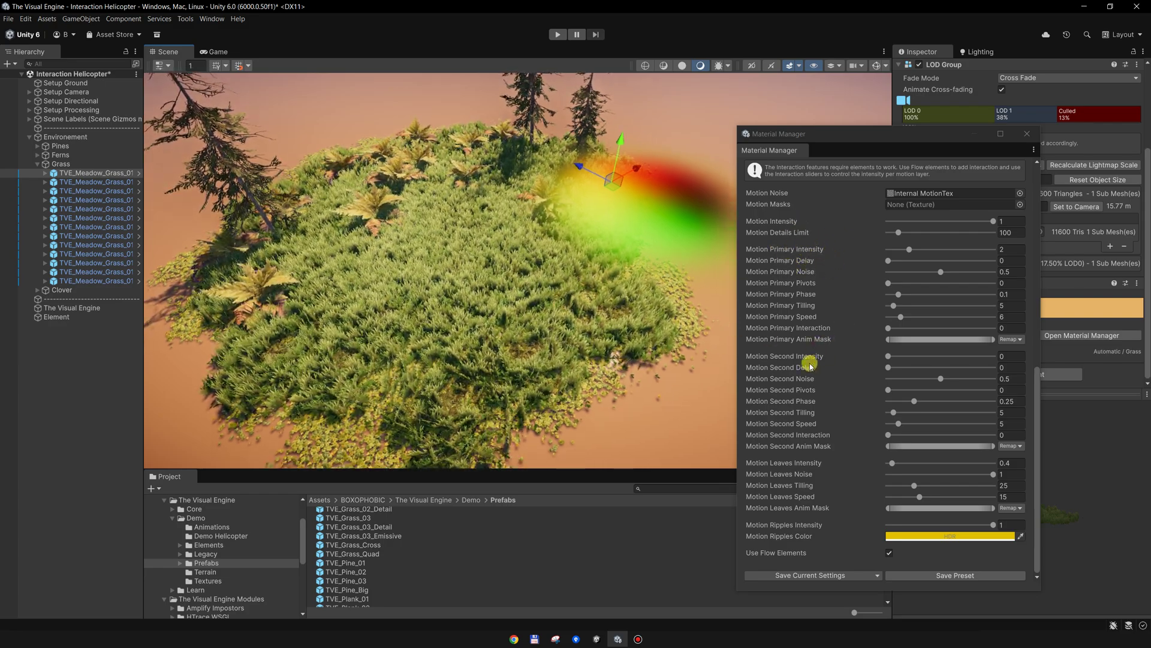
middle_drag(619, 299, 606, 303)
scroll(591, 292, up, 4)
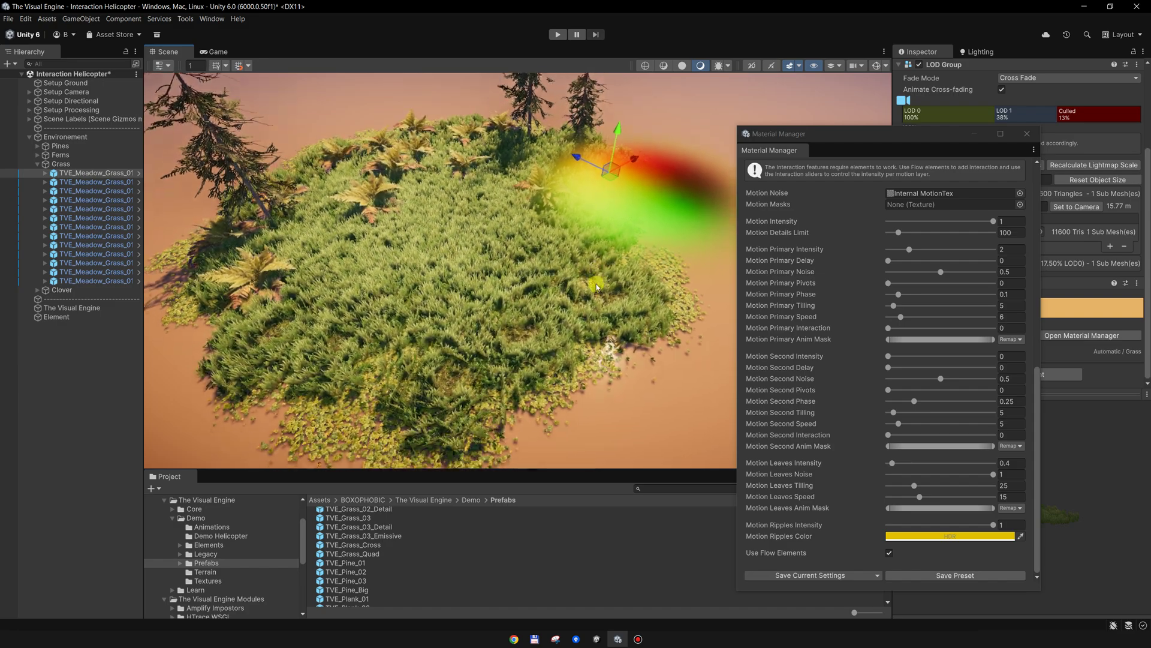
middle_drag(568, 292, 584, 286)
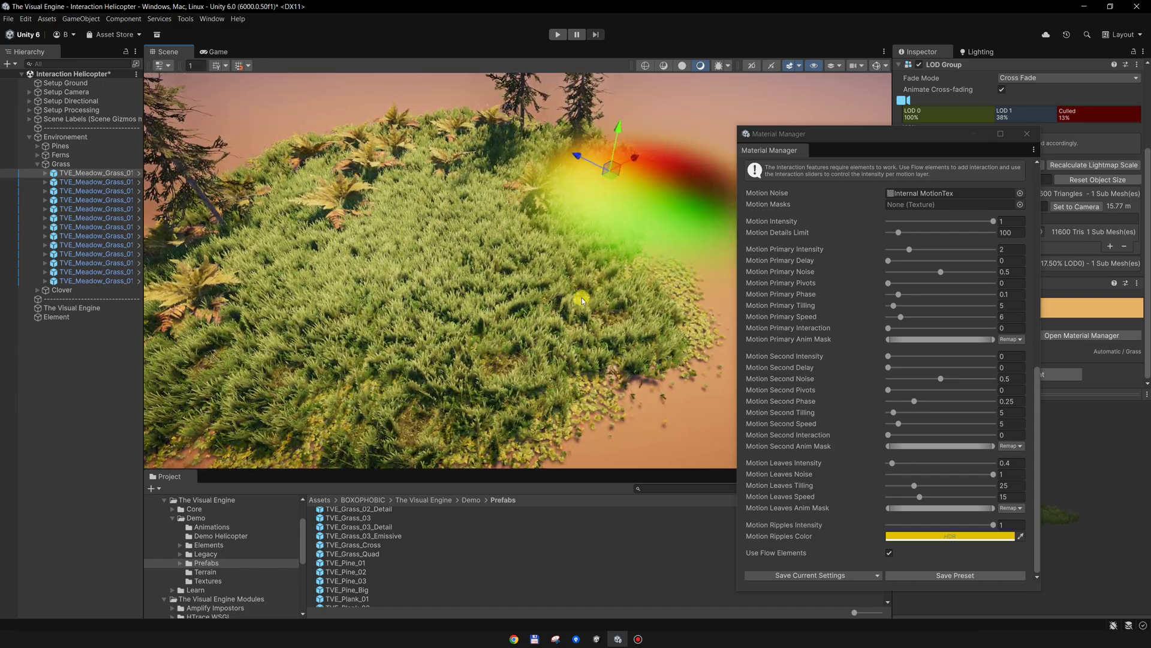
middle_drag(582, 297, 572, 267)
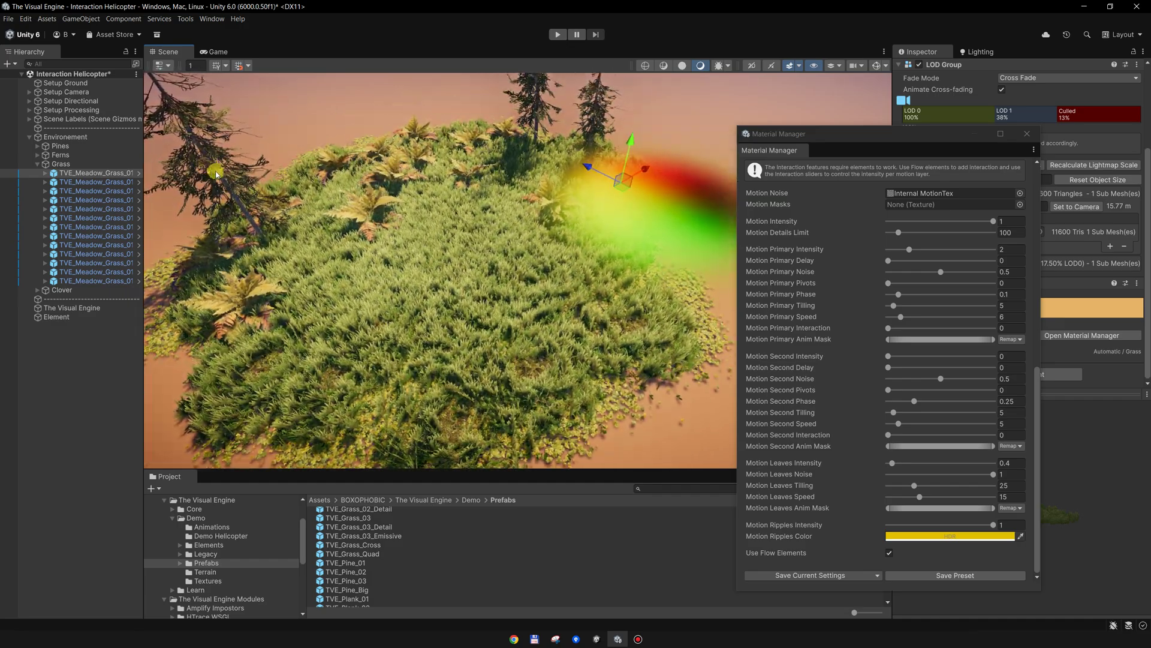
middle_drag(537, 282, 529, 276)
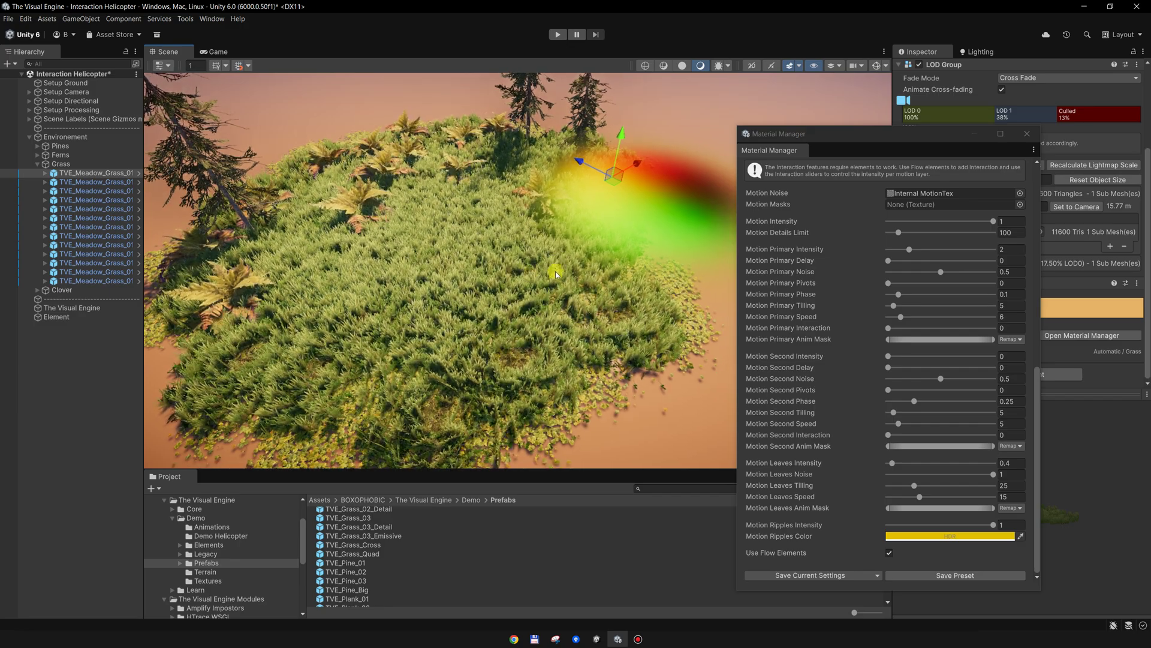
right_drag(616, 282, 613, 274)
alt+drag(613, 274, 617, 259)
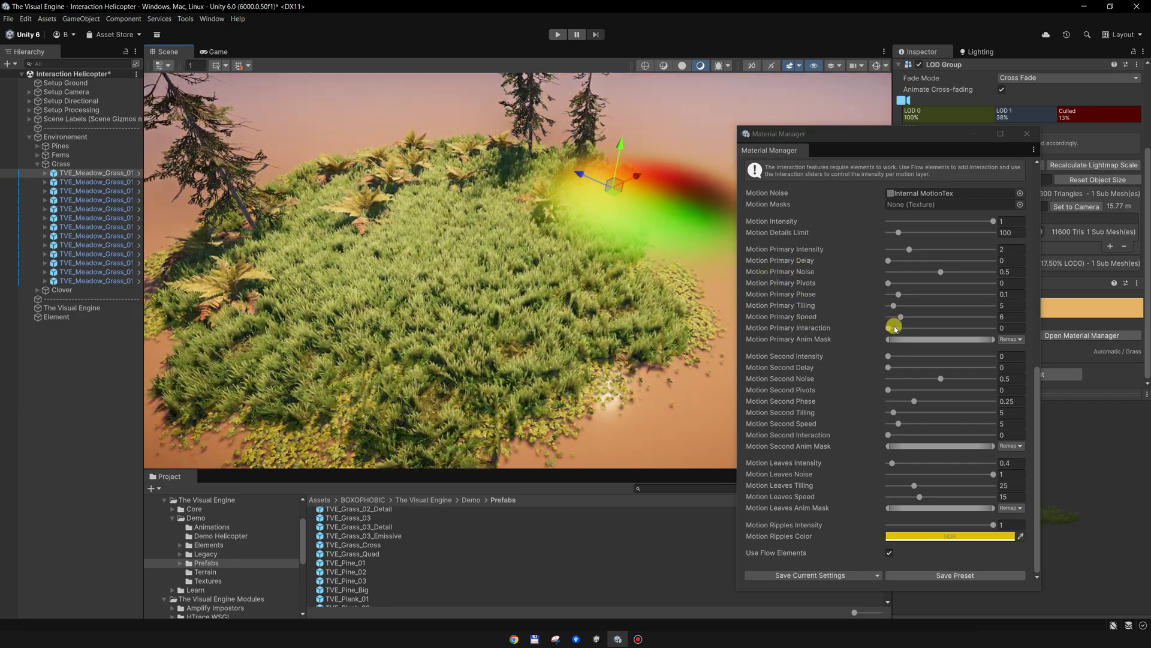
- Raise Motion Primary Interaction to about 2.05 for the Grass_Meadow material
middle_drag(663, 284, 637, 294)
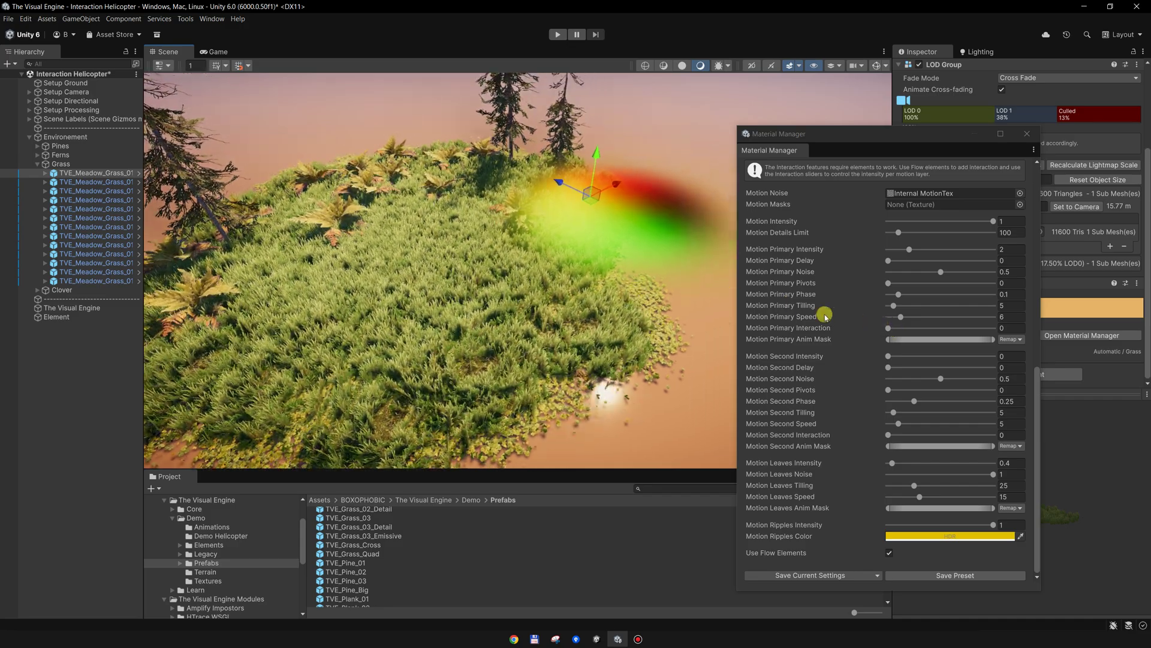
drag(887, 329, 910, 330)
alt+drag(691, 267, 546, 154)
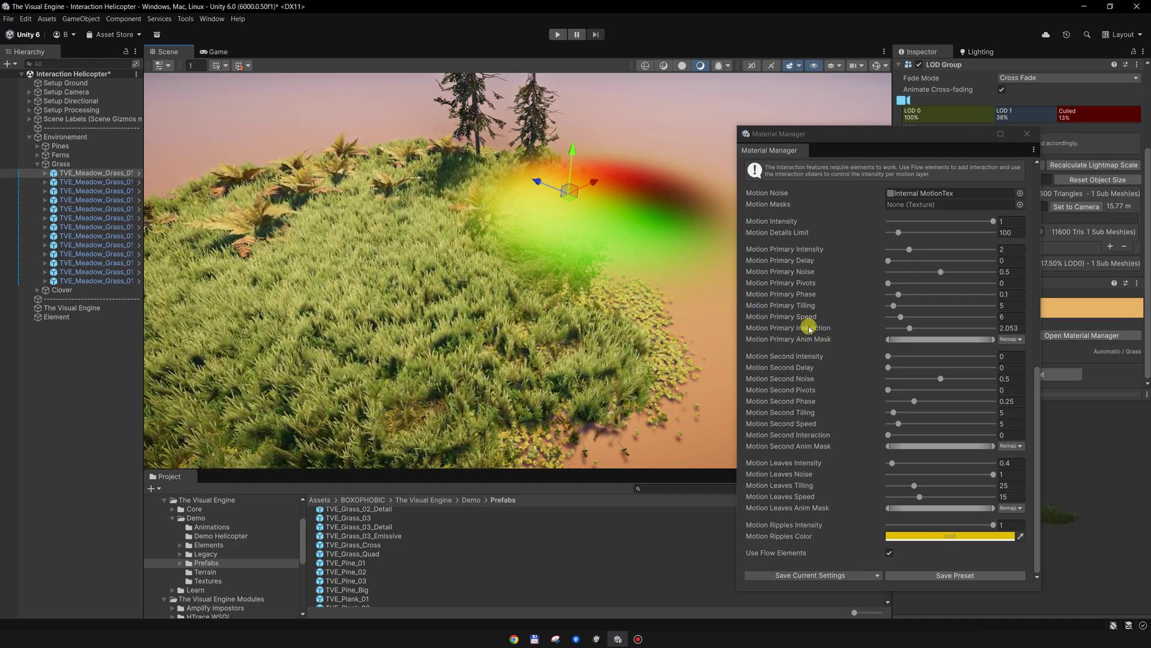
middle_drag(573, 272, 565, 278)
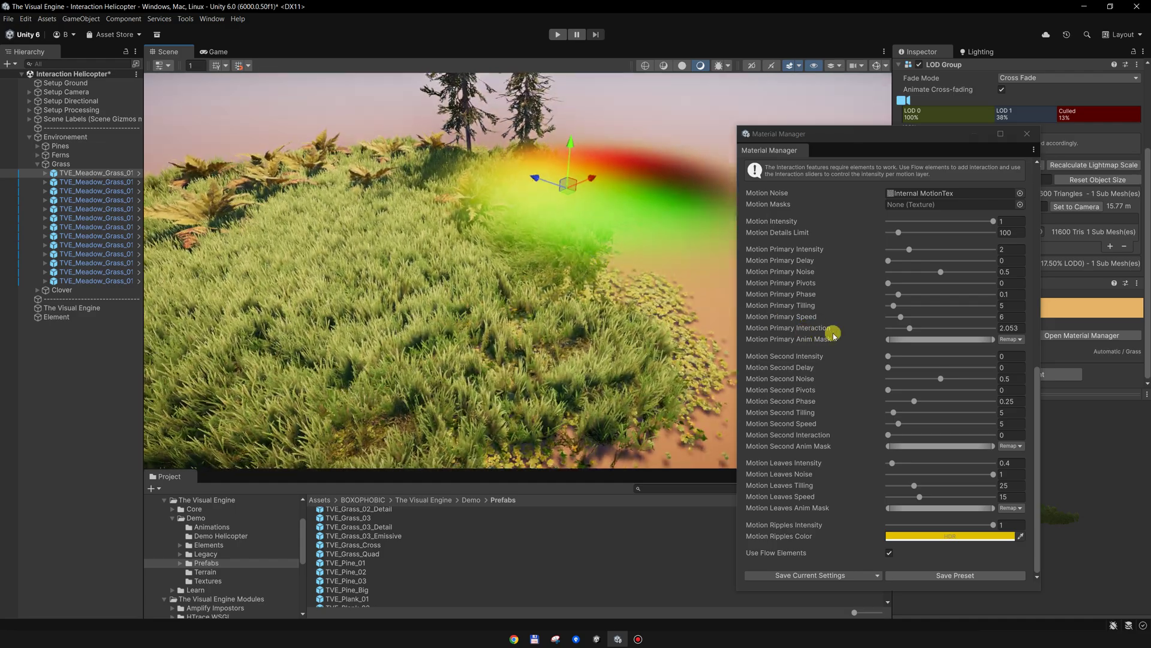
- Move the Element from the edge of the patch into the middle of the meadow grass and close the Material Manager
middle_drag(632, 261, 600, 283)
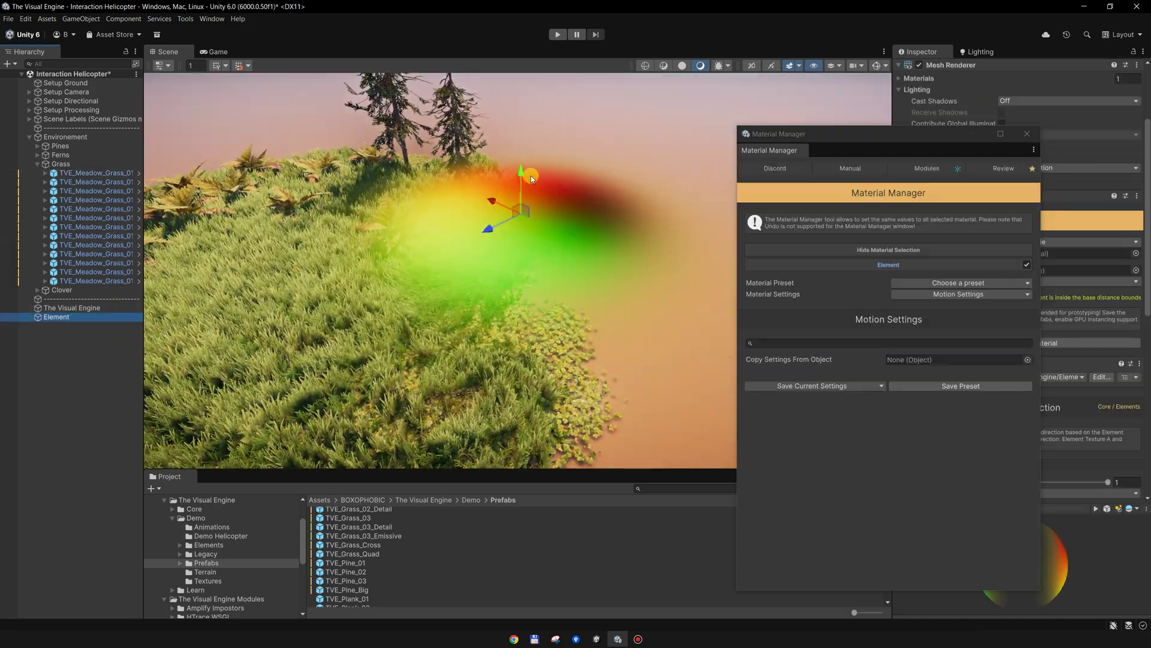
drag(524, 178, 361, 319)
middle_drag(442, 318, 503, 298)
right_drag(504, 298, 576, 300)
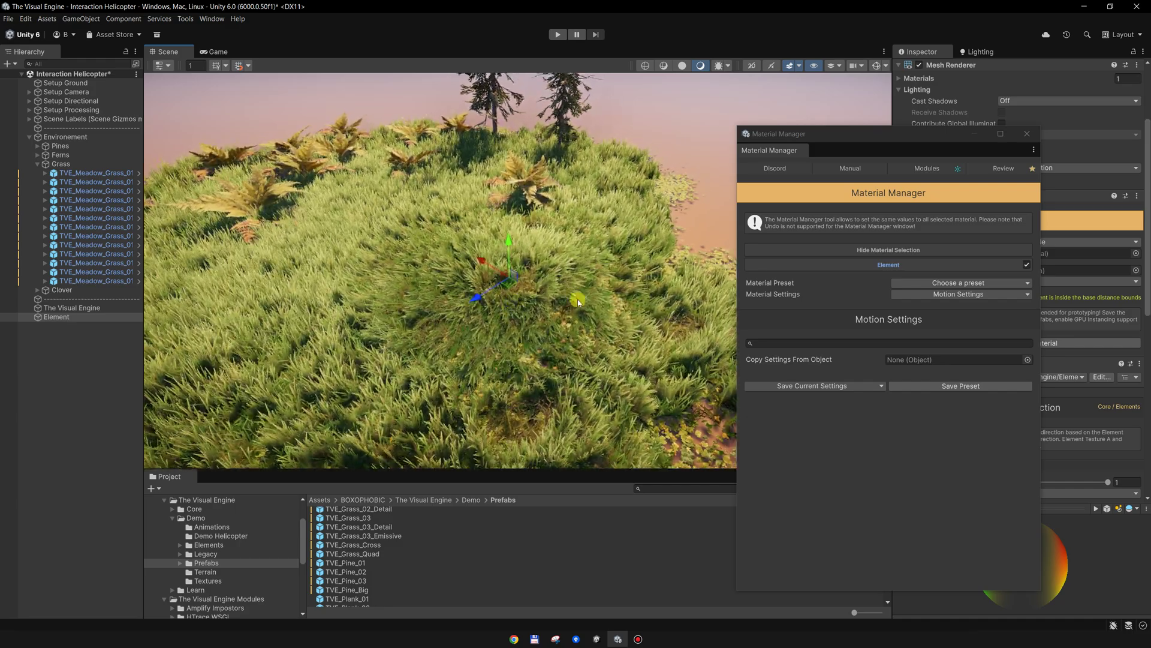
click(1027, 134)
- Set Motion Noise to about 0.5 in the Element's Flow Interaction material
scroll(984, 305, down, 4)
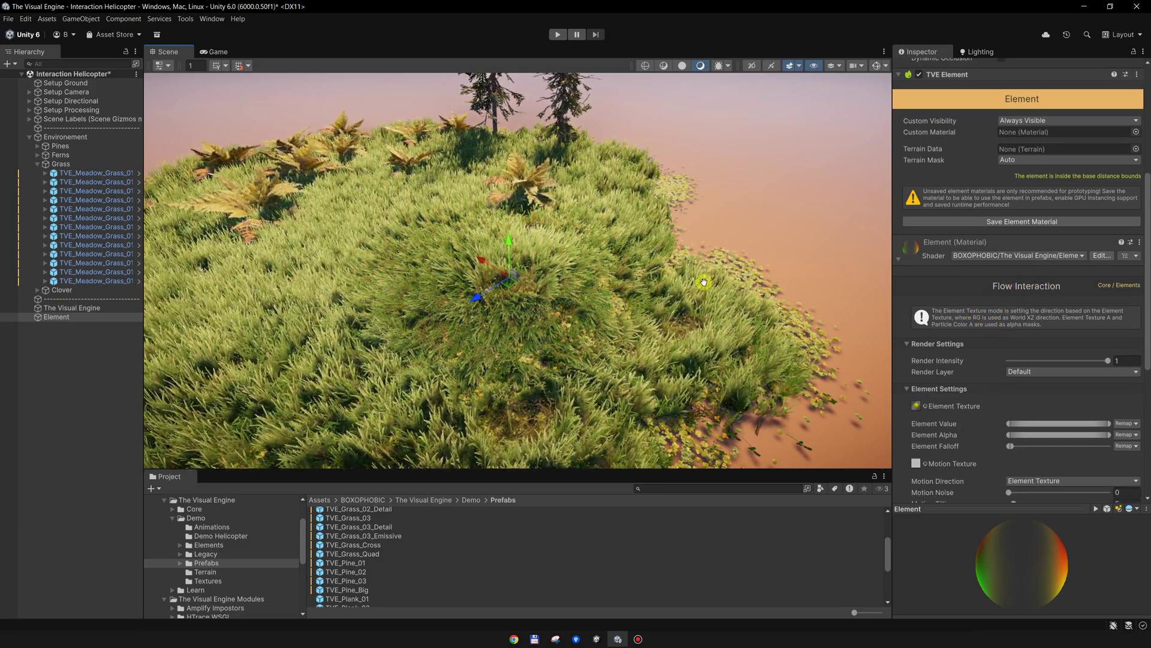
scroll(981, 299, down, 5)
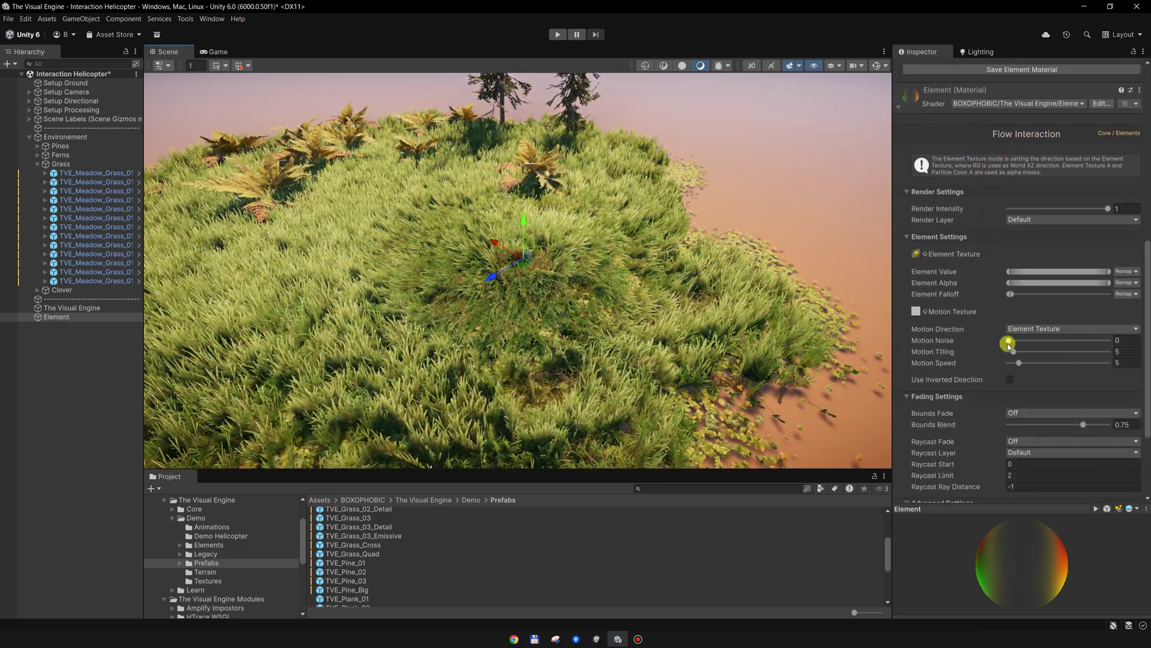
drag(1010, 340, 1040, 340)
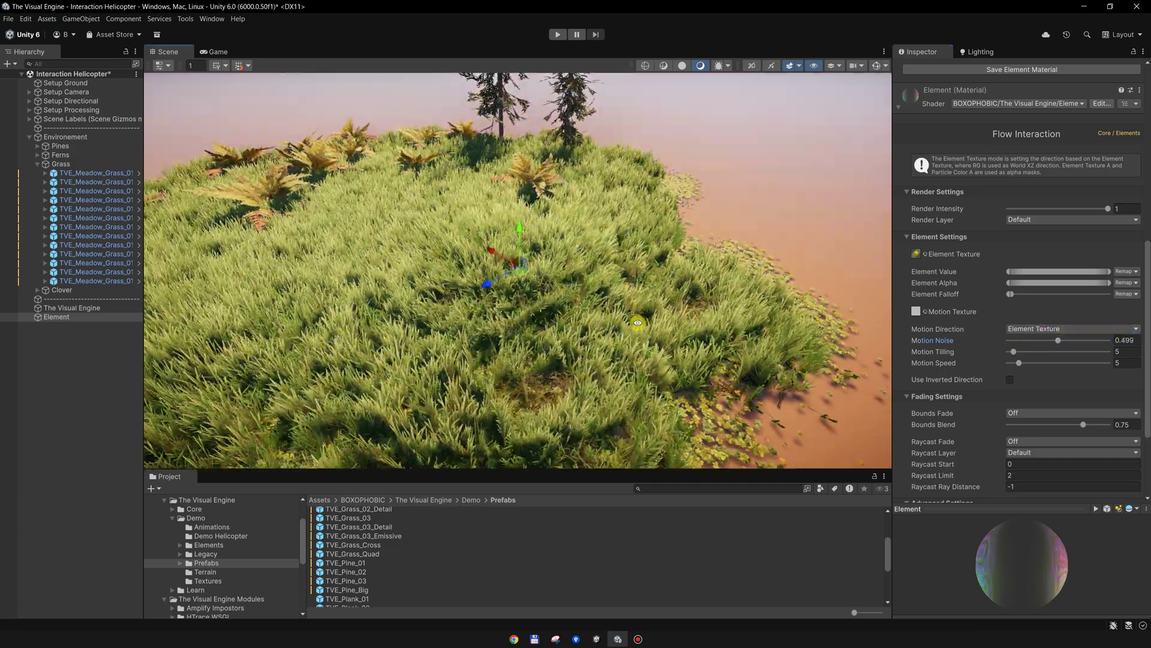
- Lift the Element above the grass and raise its Motion Noise to about 0.54
alt+drag(595, 329, 599, 315)
mouse_move(526, 237)
mouse_down()
mouse_move(520, 192)
mouse_move(563, 268)
mouse_move(527, 235)
mouse_up()
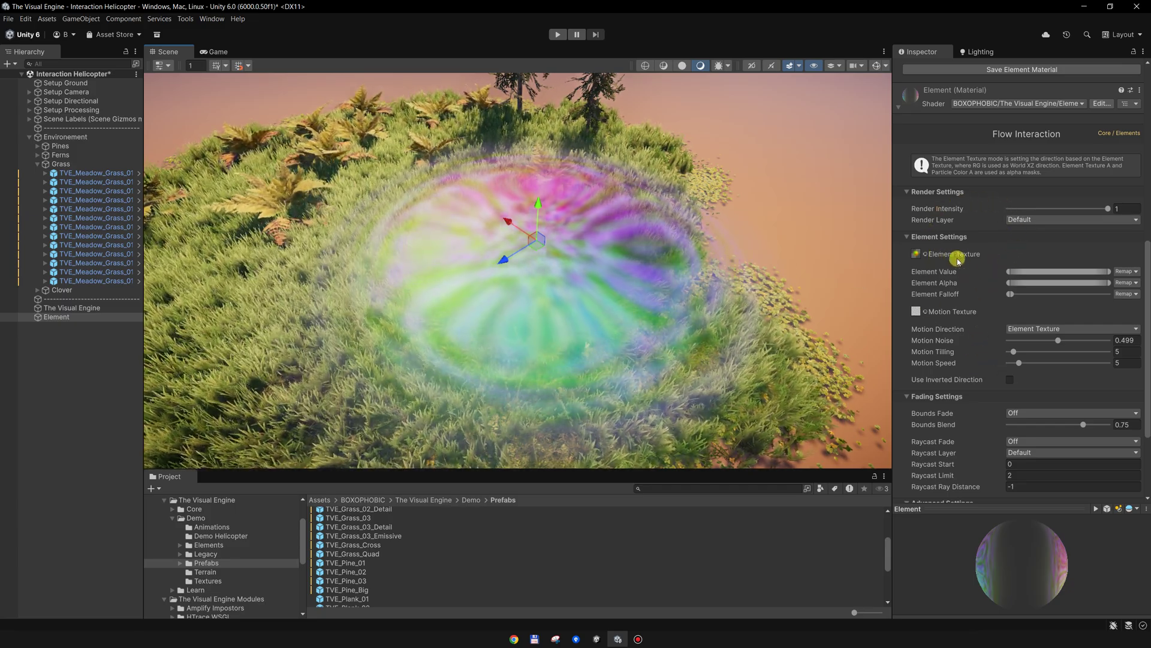
middle_drag(649, 320, 662, 311)
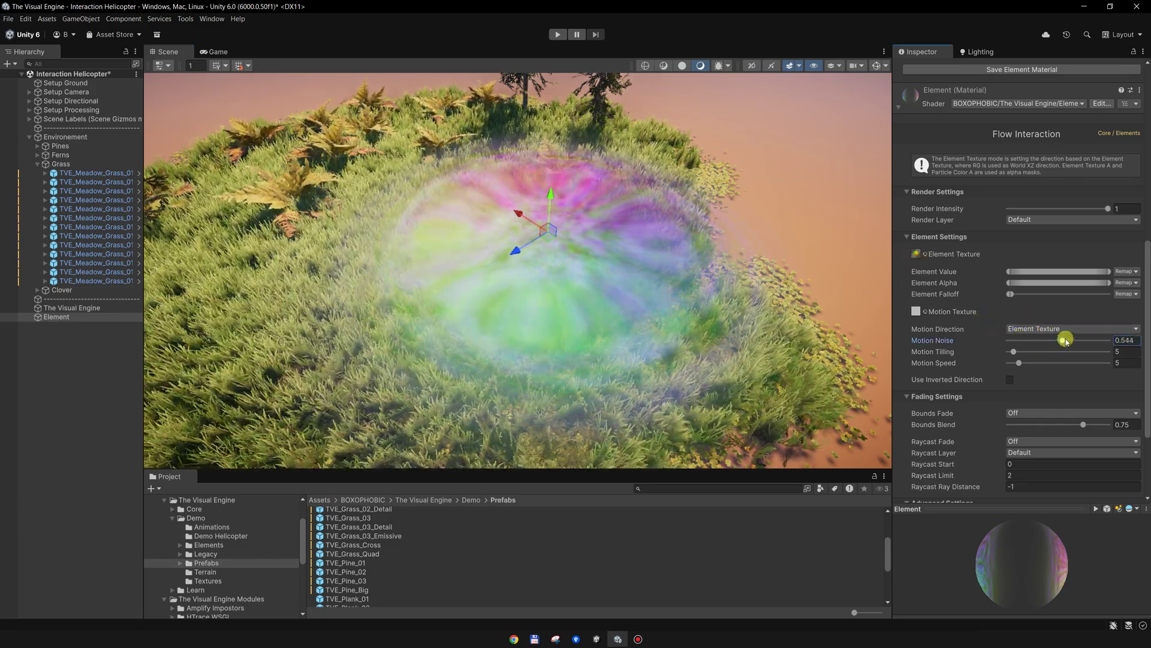
- Set the Element's Motion Speed to about 17.3 and lower the Element back into the grass
middle_drag(735, 267, 716, 272)
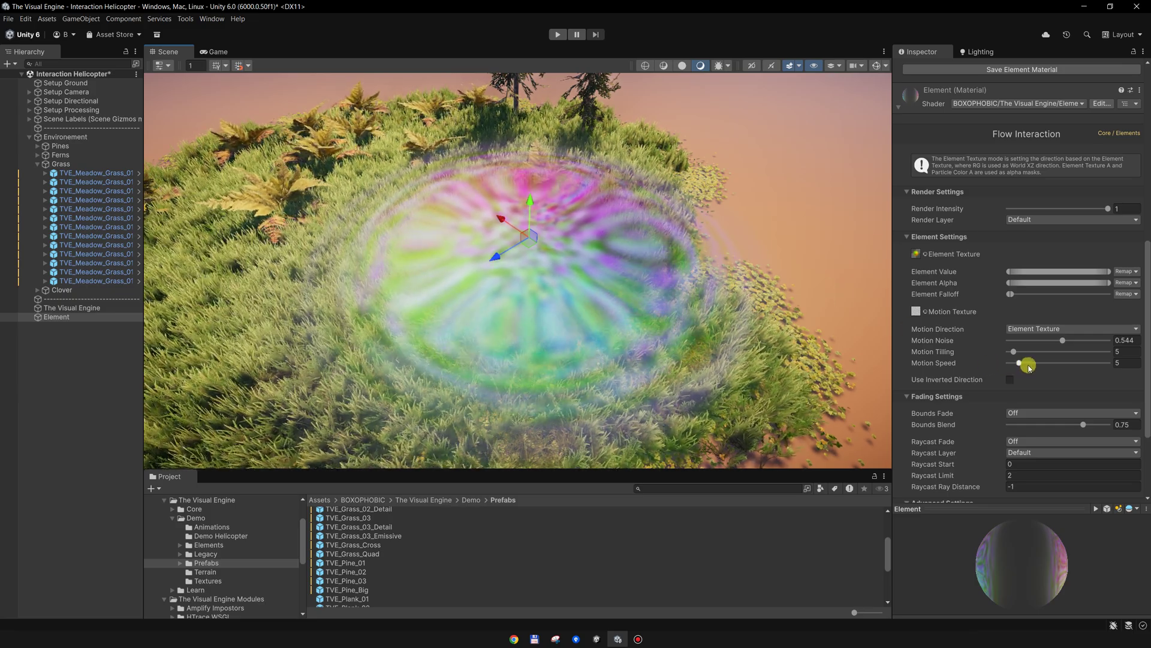
mouse_move(1032, 366)
mouse_down()
mouse_move(1060, 365)
mouse_move(1043, 364)
mouse_up()
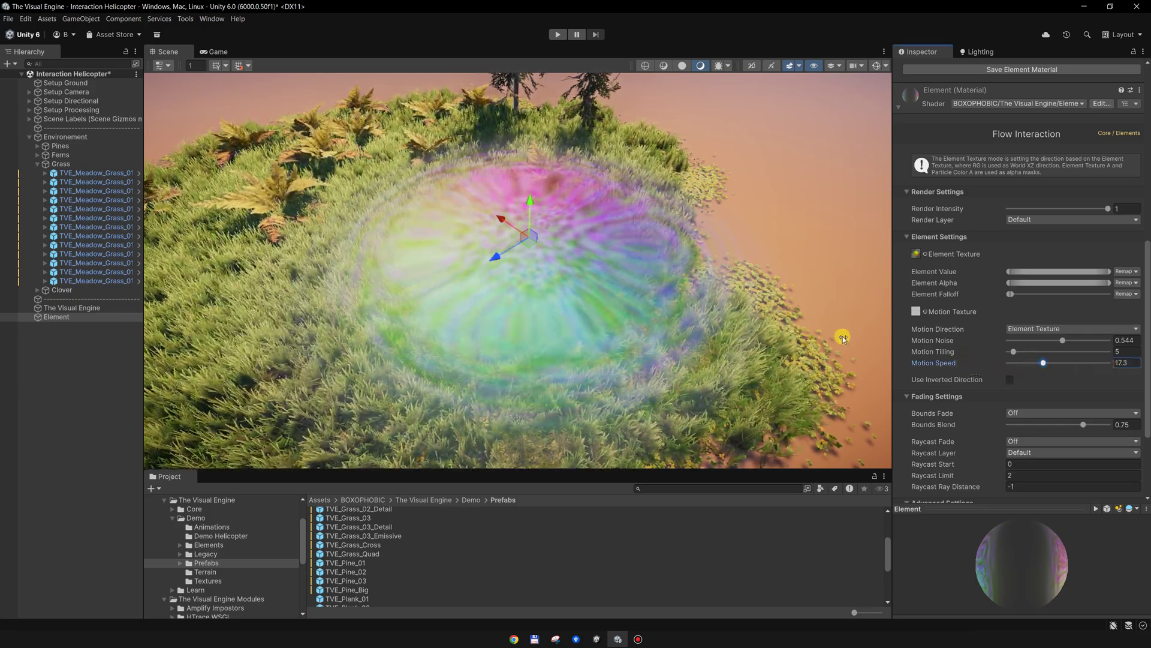
drag(545, 197, 550, 247)
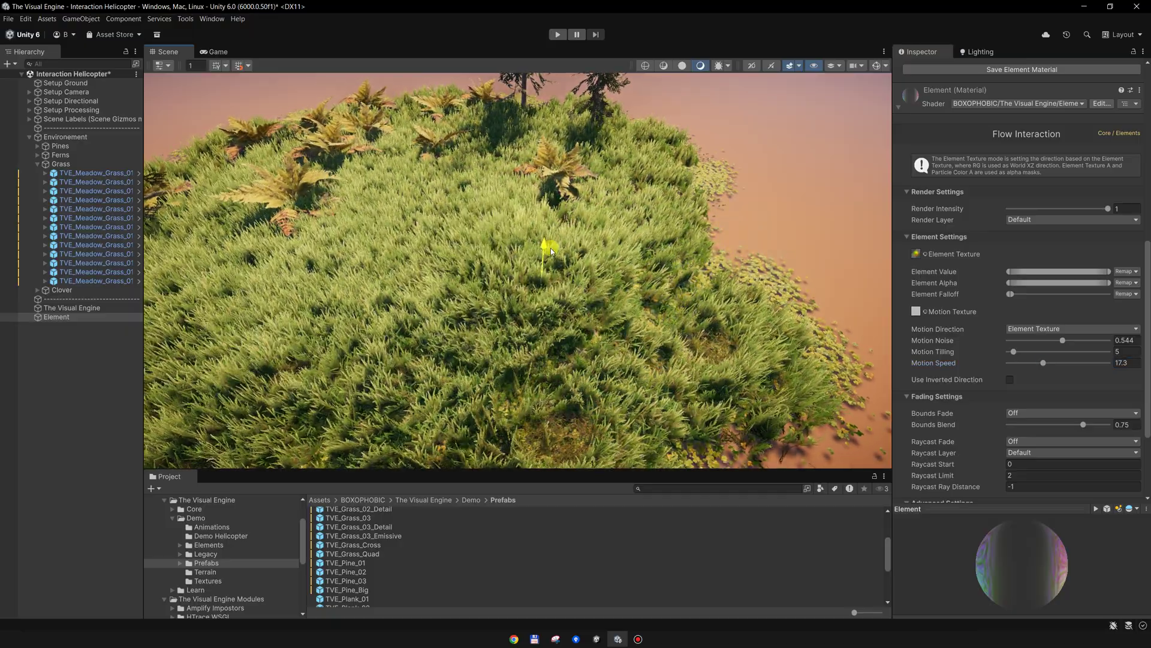
- Scale the Element up uniformly so its flow area covers more of the meadow grass
middle_drag(578, 317, 609, 292)
key(r)
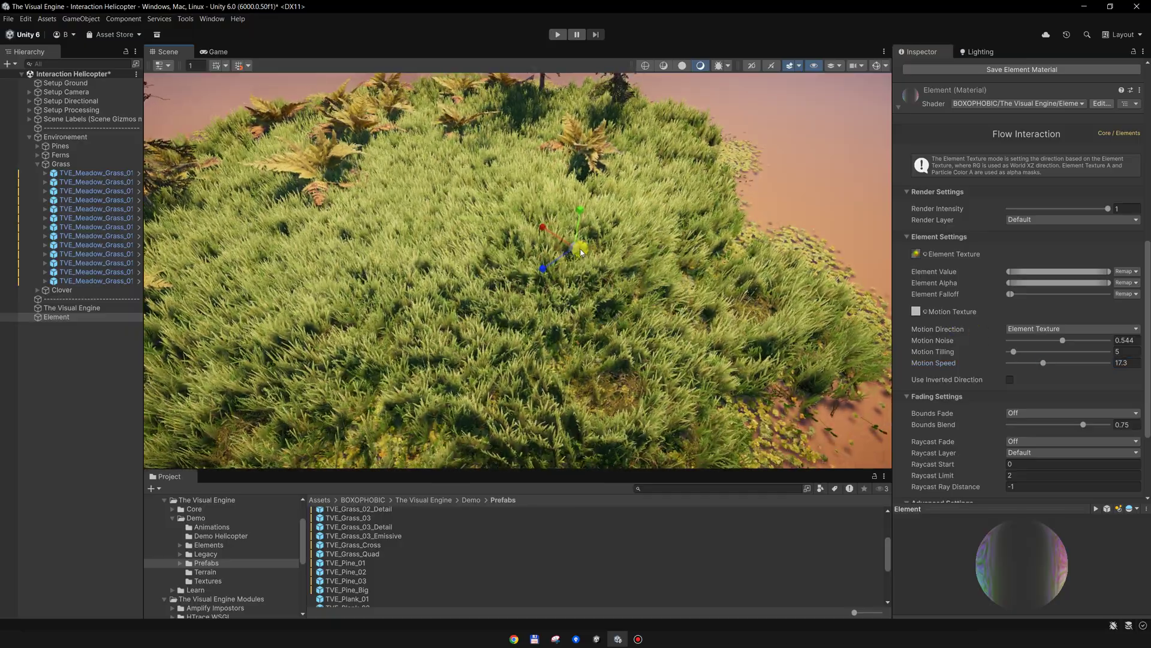
drag(575, 246, 577, 183)
scroll(570, 213, down, 4)
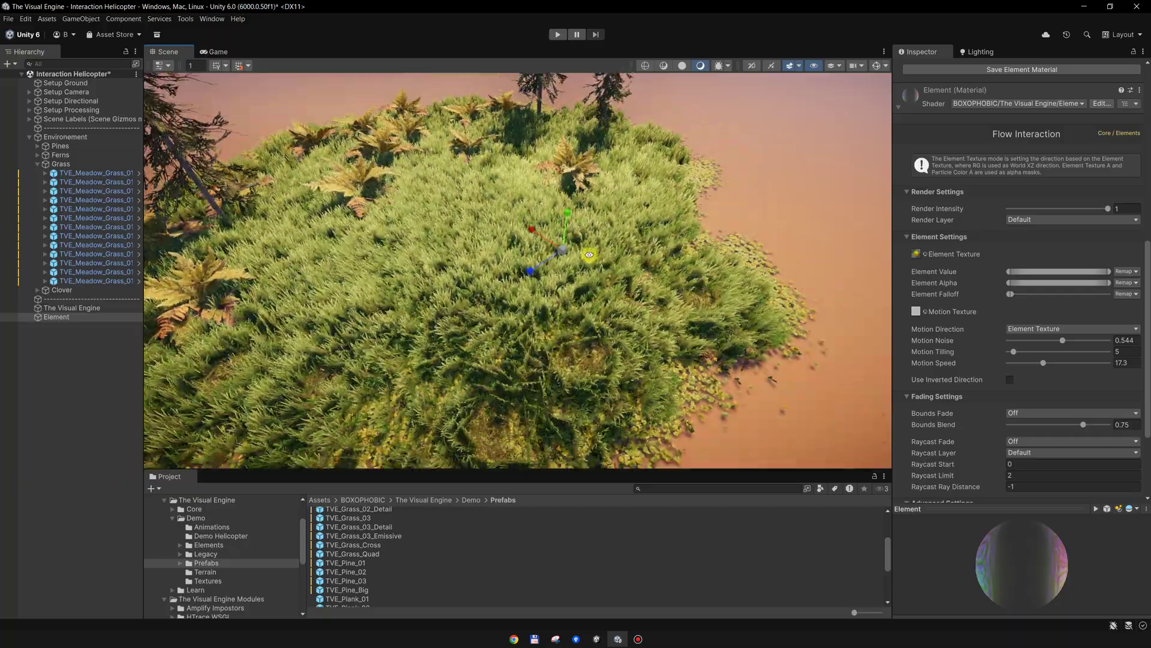
scroll(571, 239, up, 4)
scroll(571, 254, up, 4)
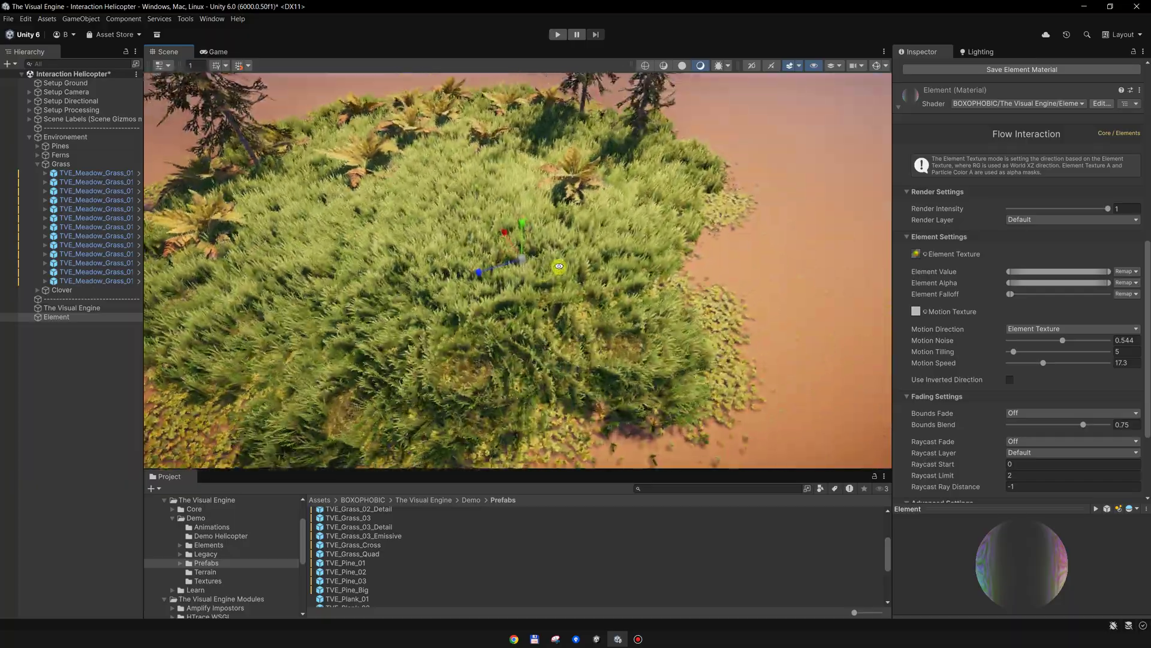
middle_drag(534, 249, 545, 250)
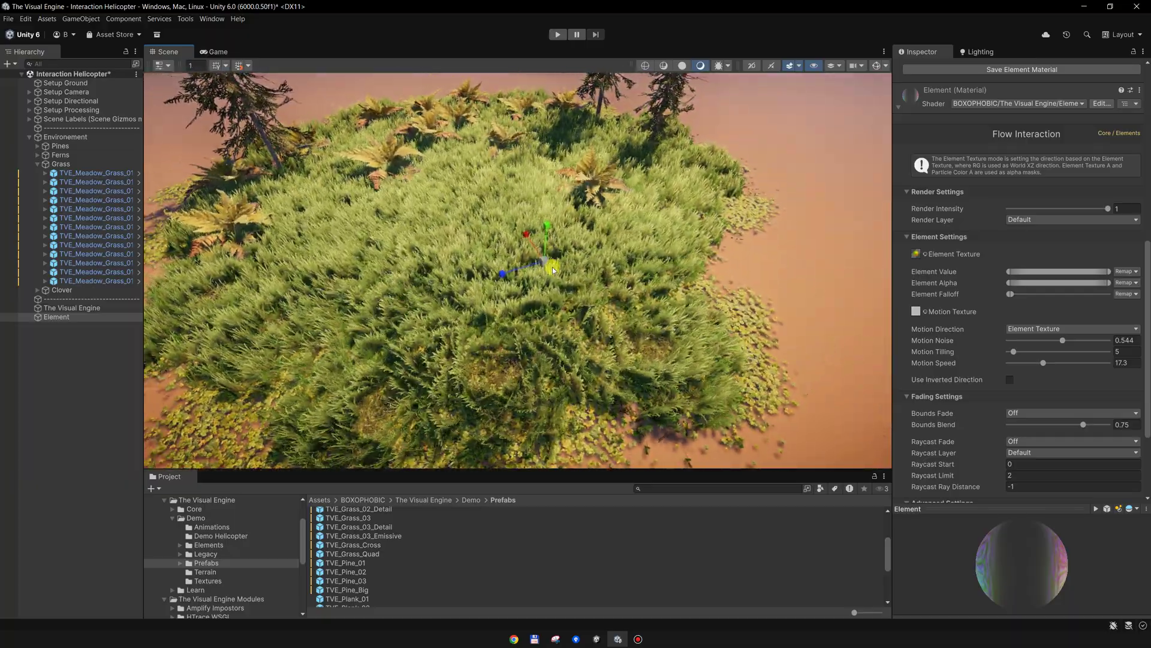
- Reposition the enlarged Element slightly within the middle of the grass patch
key(e)
scroll(580, 267, up, 1)
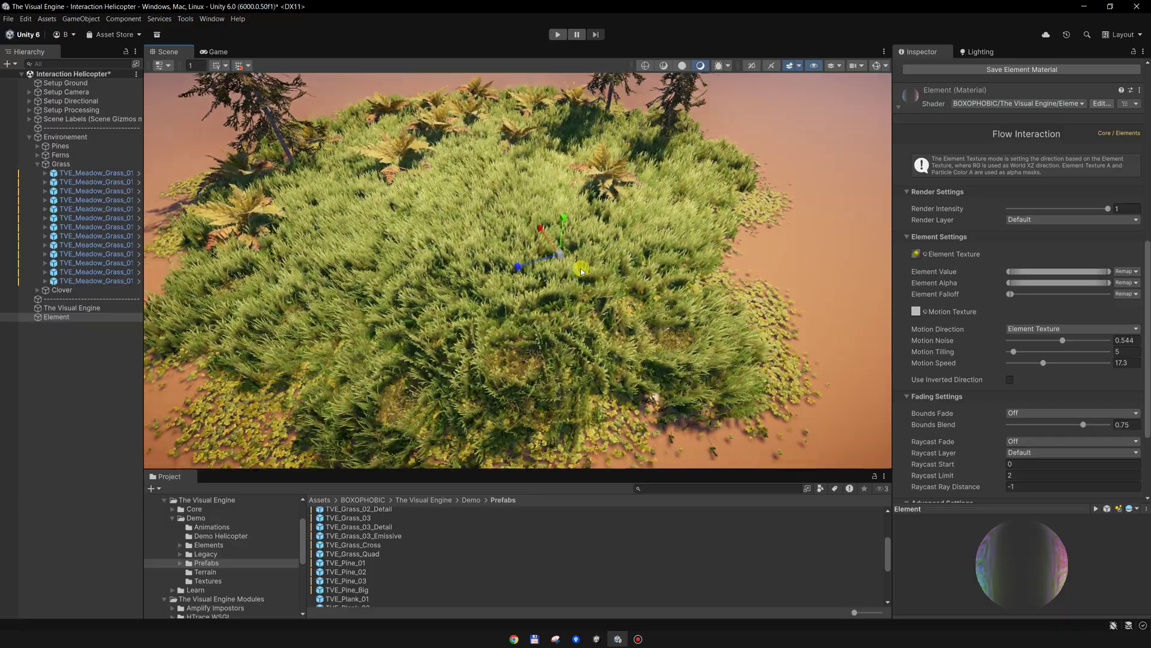
key(w)
scroll(556, 269, down, 1)
scroll(554, 246, up, 1)
drag(554, 243, 573, 227)
middle_drag(574, 230, 605, 270)
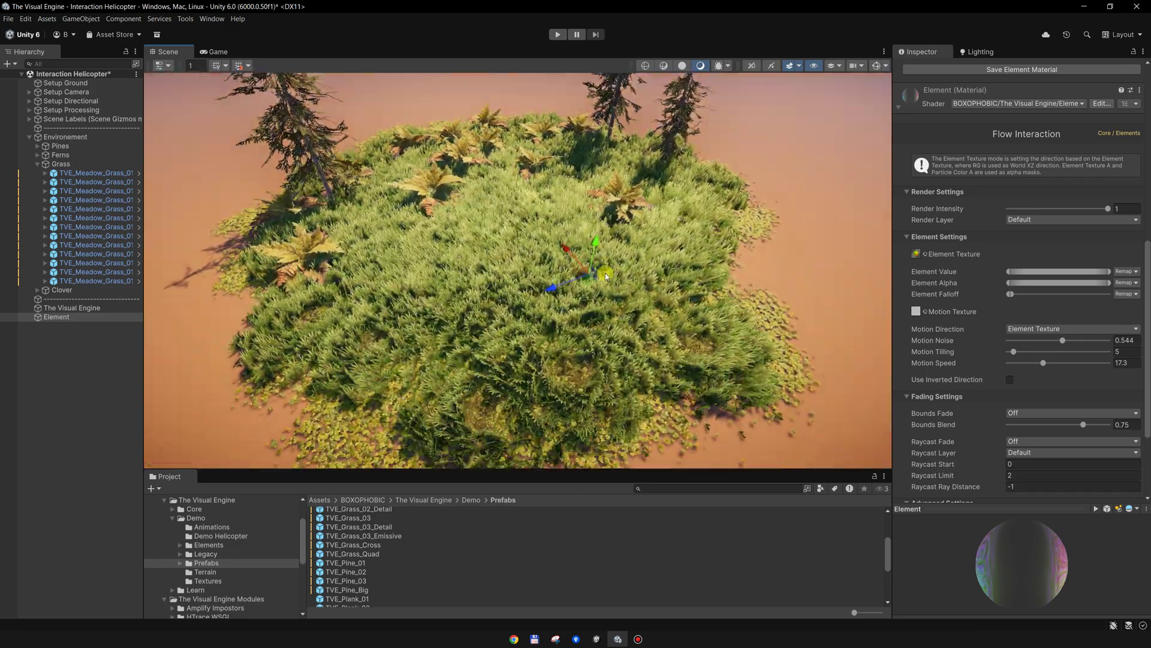
scroll(605, 268, up, 3)
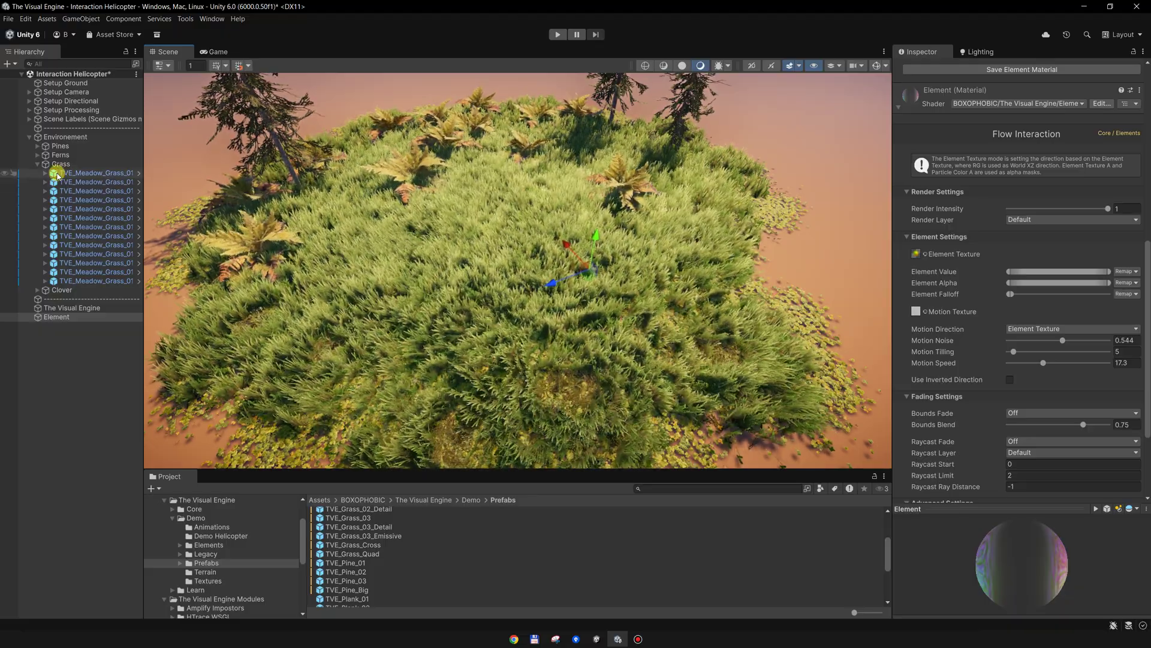
- Open the Material Manager for the first meadow grass prefab, set its Motion Ripples Color HDR intensity to 3, and close the manager
click(57, 173)
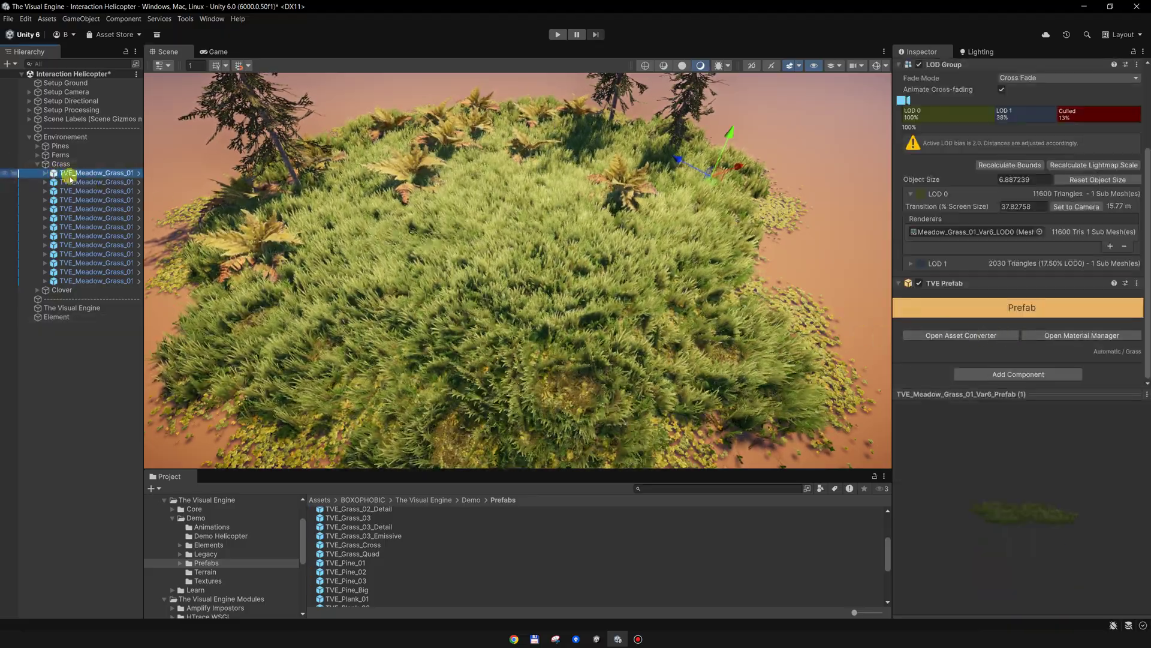
click(1082, 335)
scroll(768, 304, down, 10)
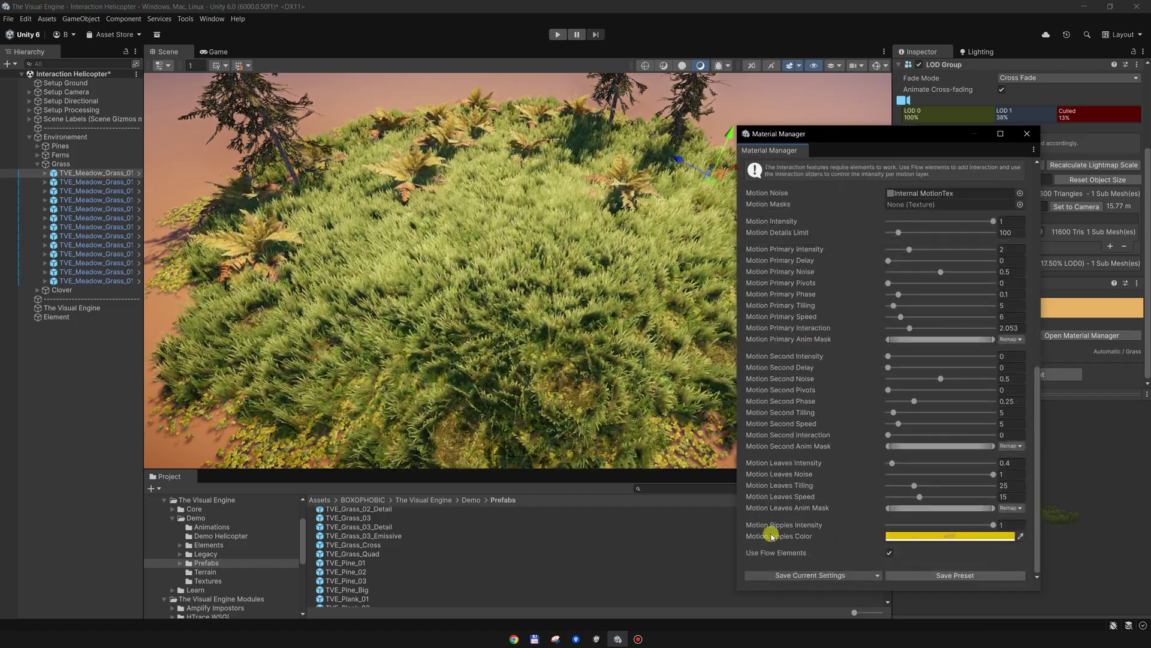
click(938, 536)
drag(1003, 567, 1021, 560)
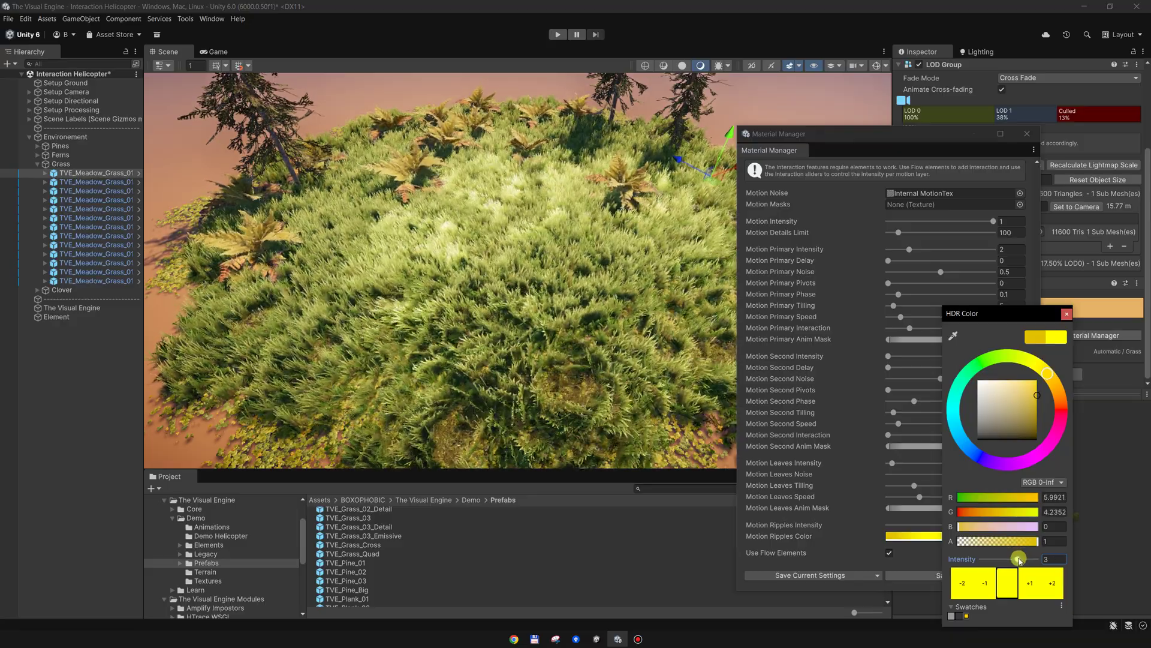
click(523, 304)
middle_drag(524, 304, 648, 247)
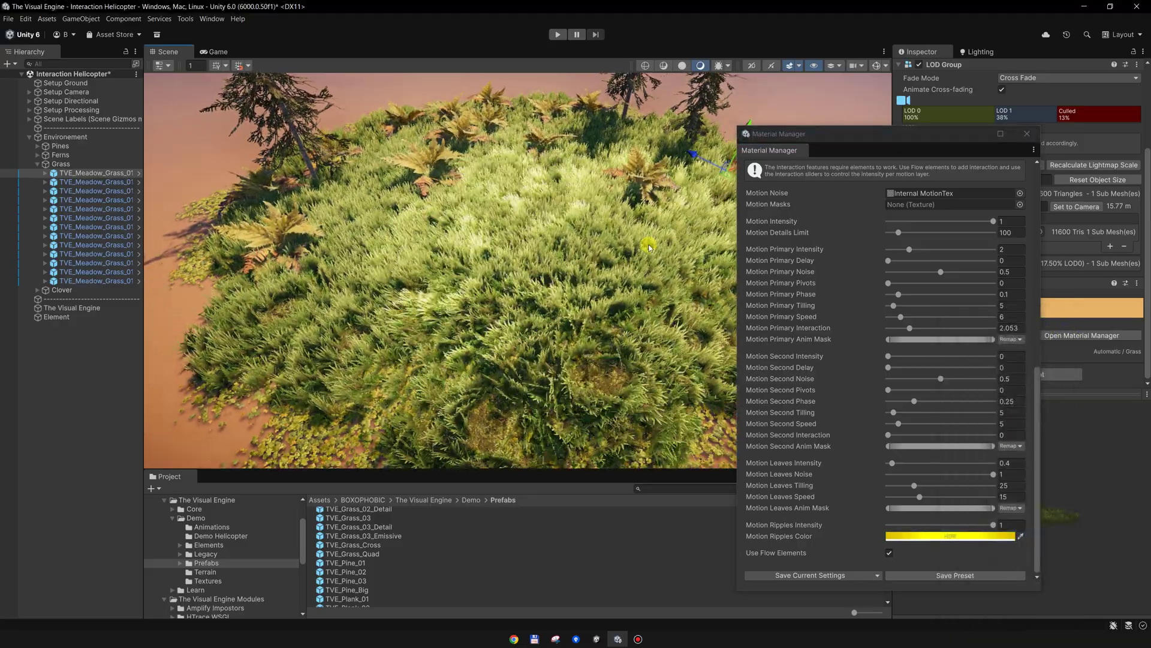
click(1027, 134)
- Select the fern in the middle of the patch and open the Material Manager for its prefab
alt+drag(258, 258, 275, 260)
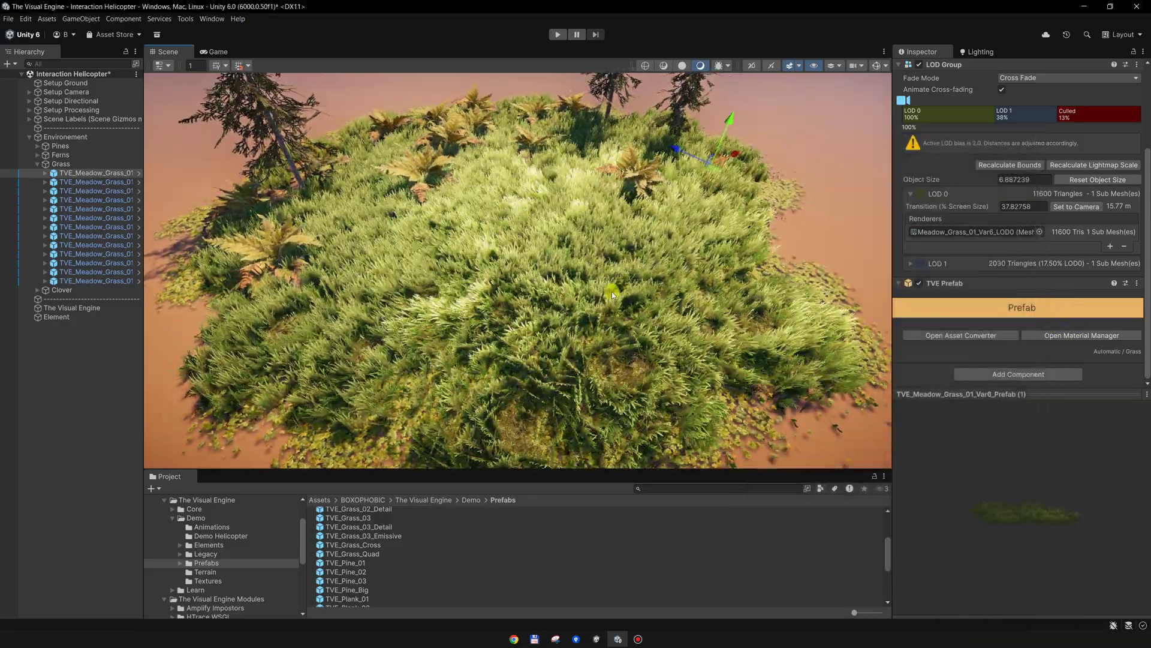
scroll(276, 260, down, 3)
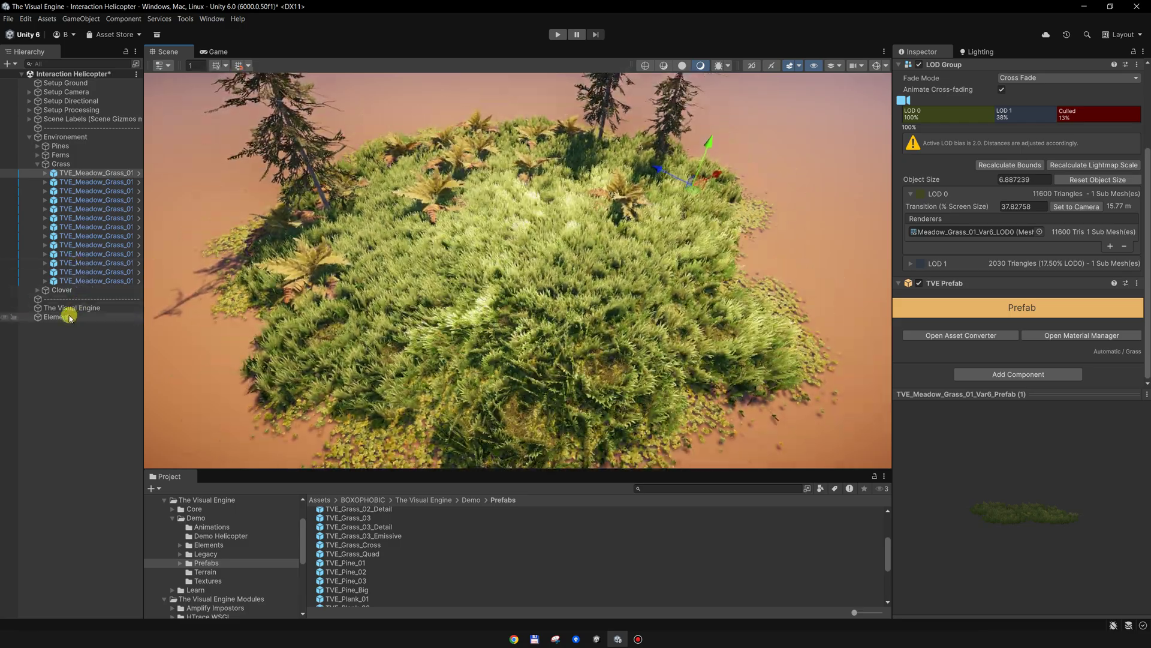
middle_drag(358, 265, 363, 269)
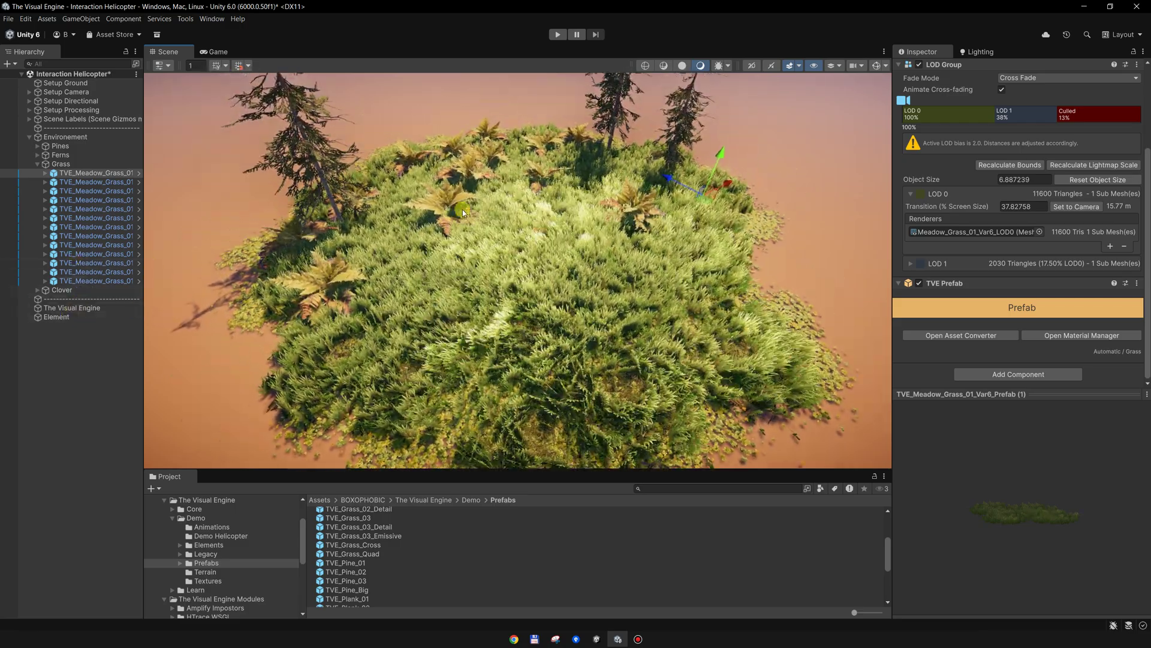
drag(456, 202, 435, 206)
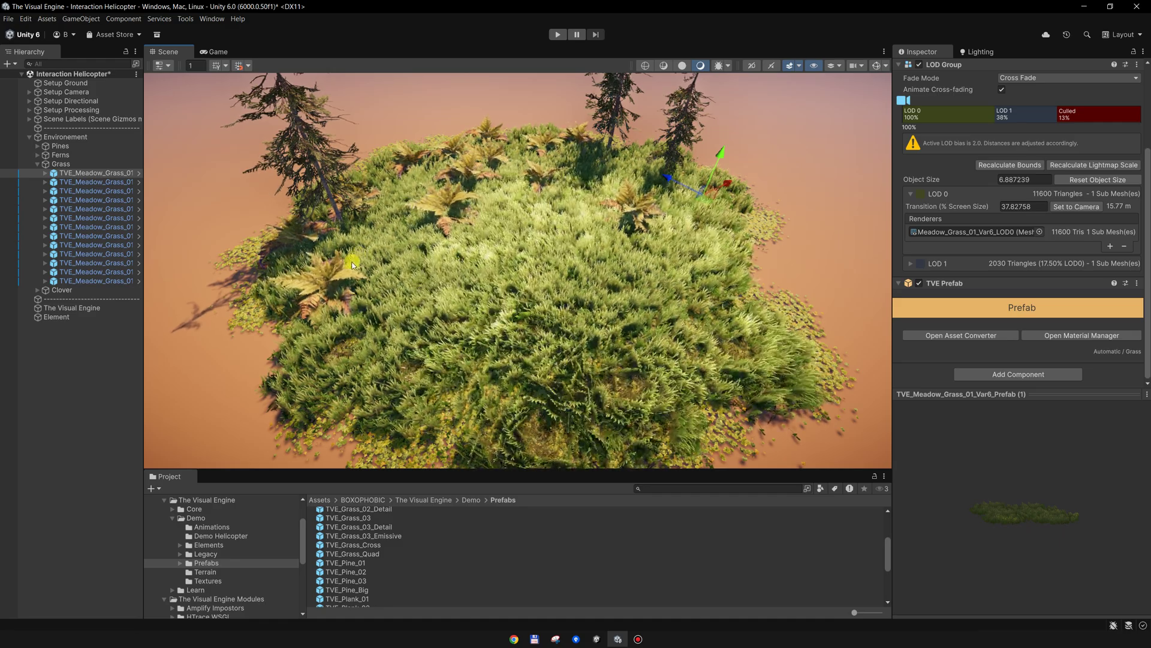
click(626, 230)
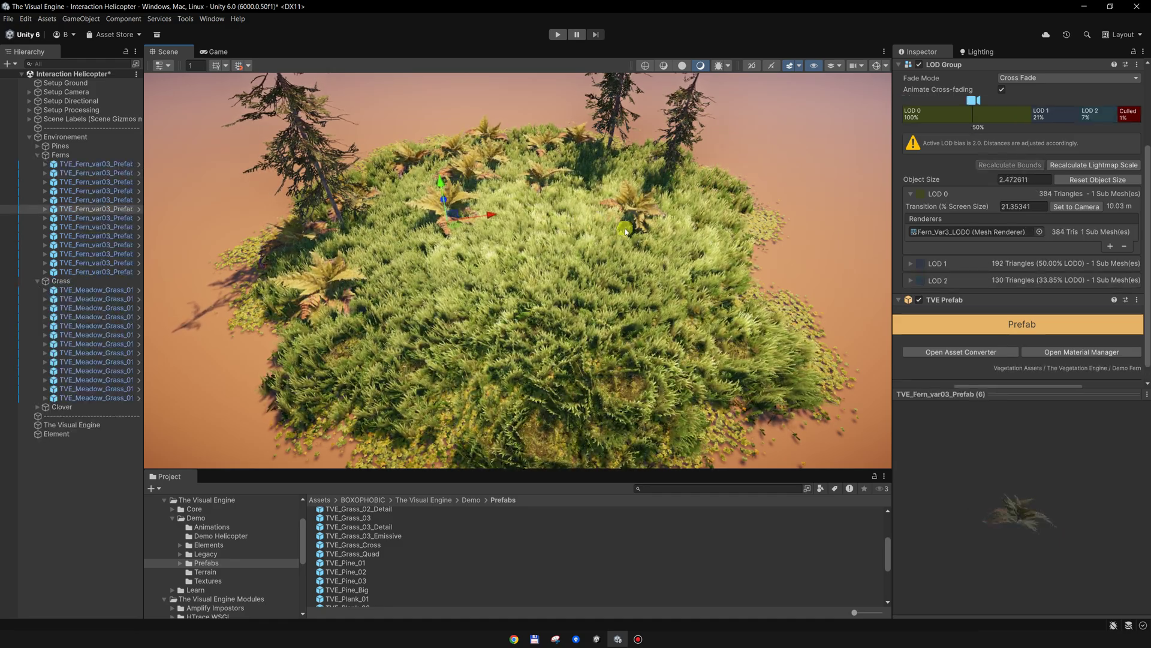
click(1058, 352)
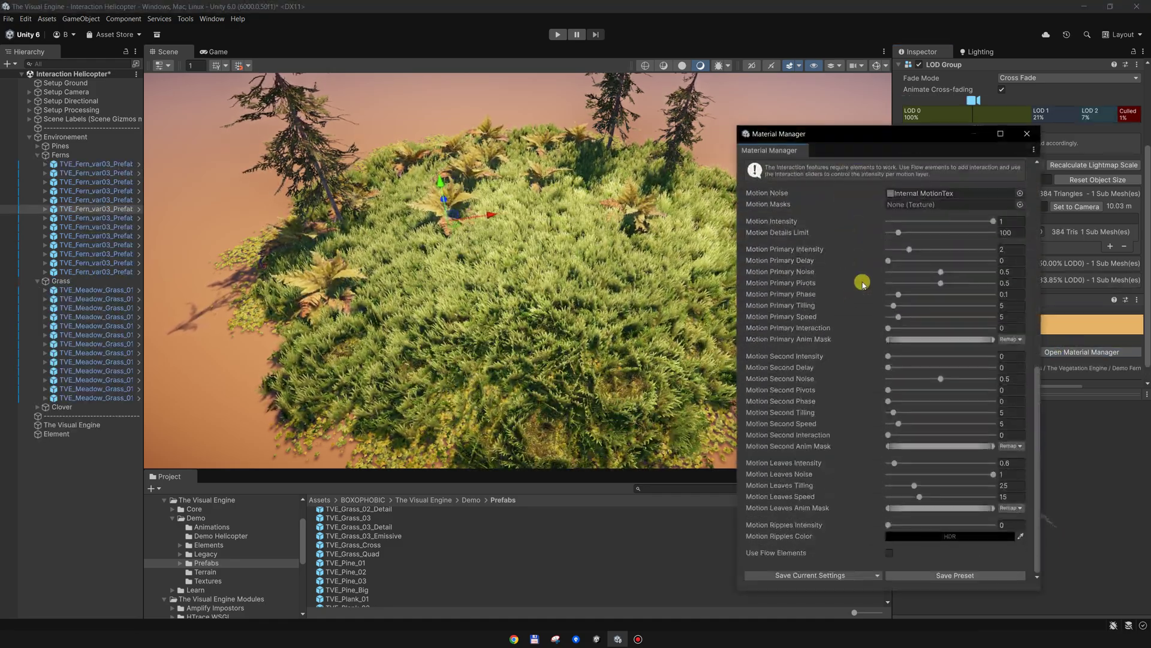
- Enable Use Flow Elements on the fern material and set its Motion Primary Interaction to about 4.05
middle_drag(672, 290, 667, 317)
scroll(551, 277, up, 4)
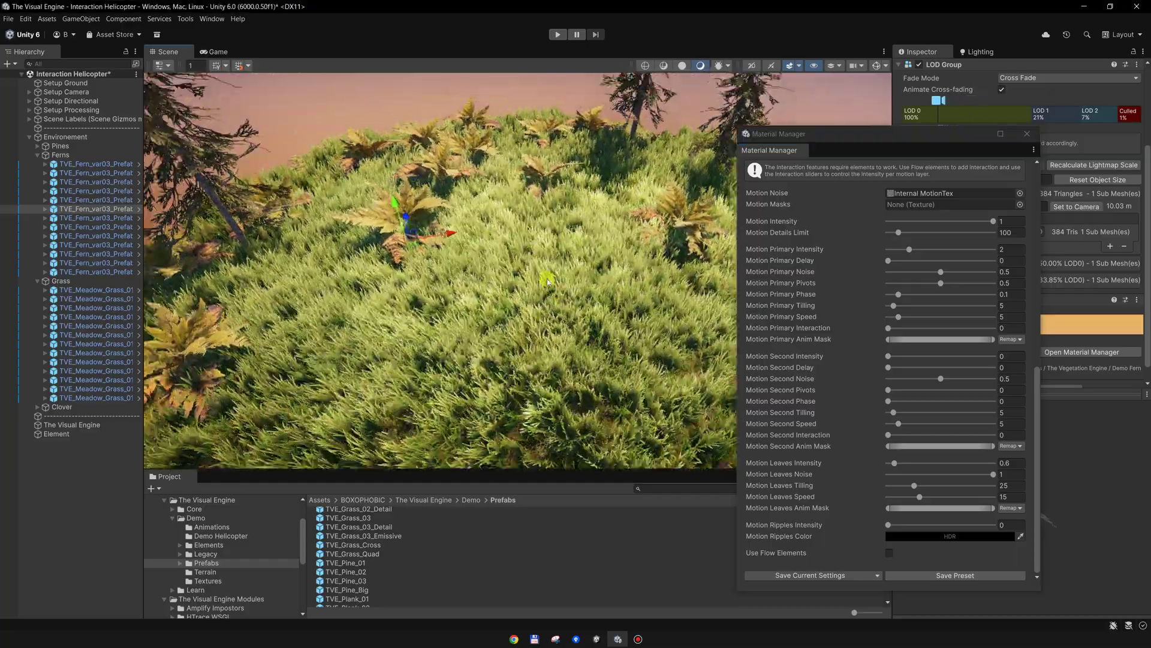
drag(910, 325, 906, 326)
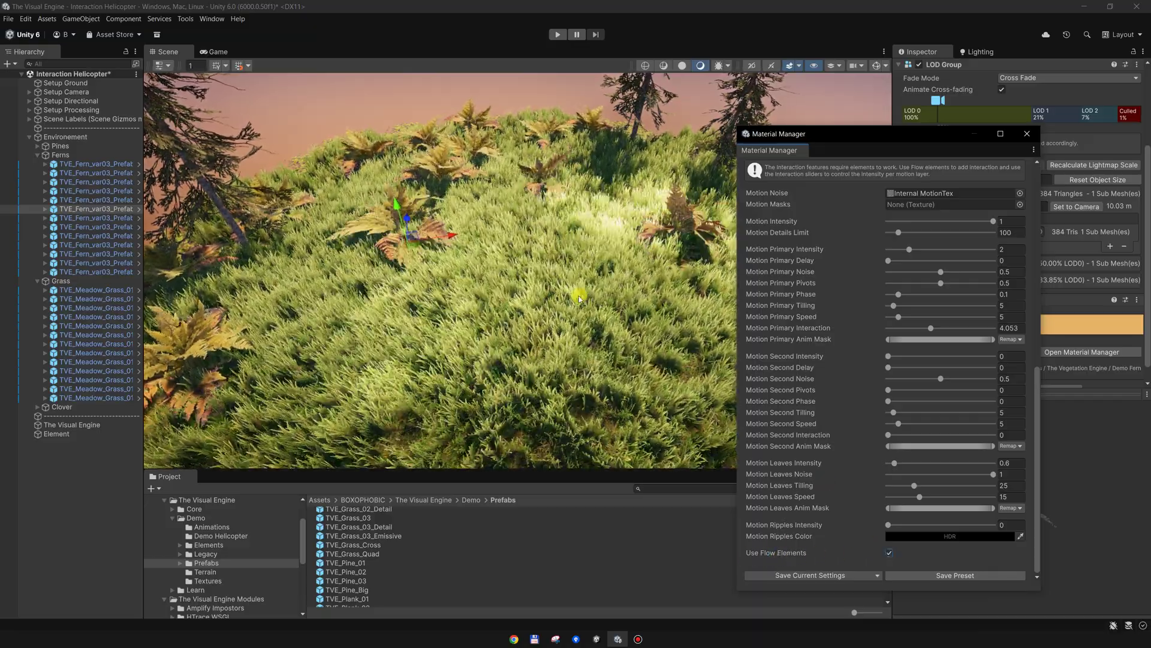
click(551, 252)
right_drag(508, 224, 509, 288)
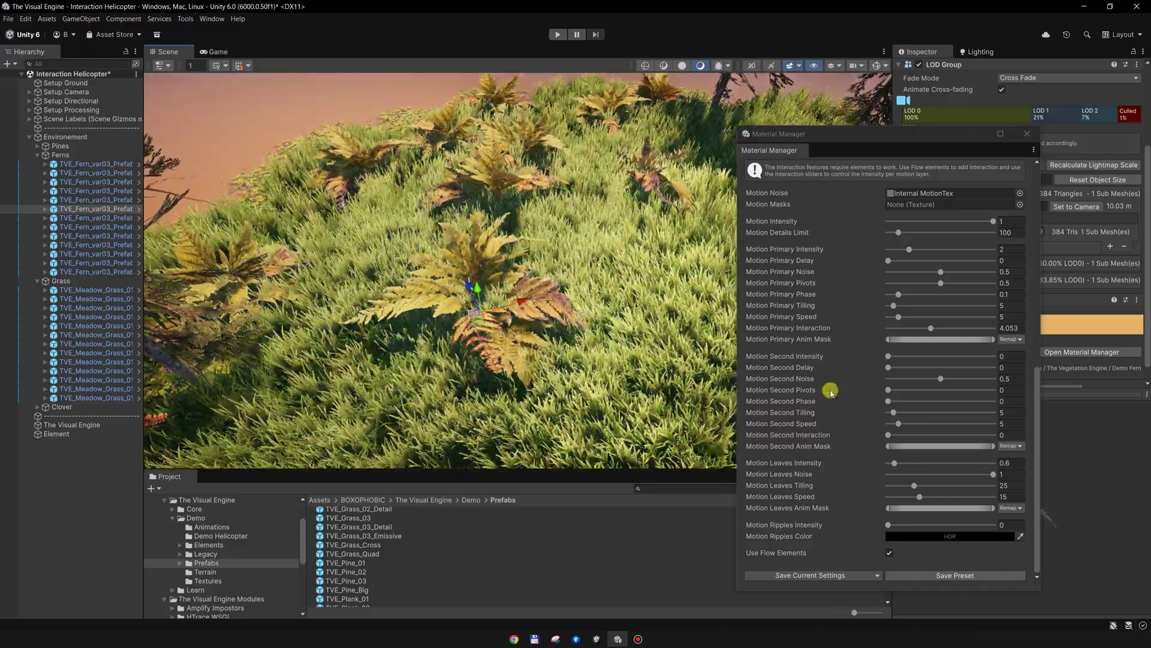
- Set Global Flow Pivots to about 0.67 for the fern material and check the selected fern's motion up close
scroll(831, 391, up, 5)
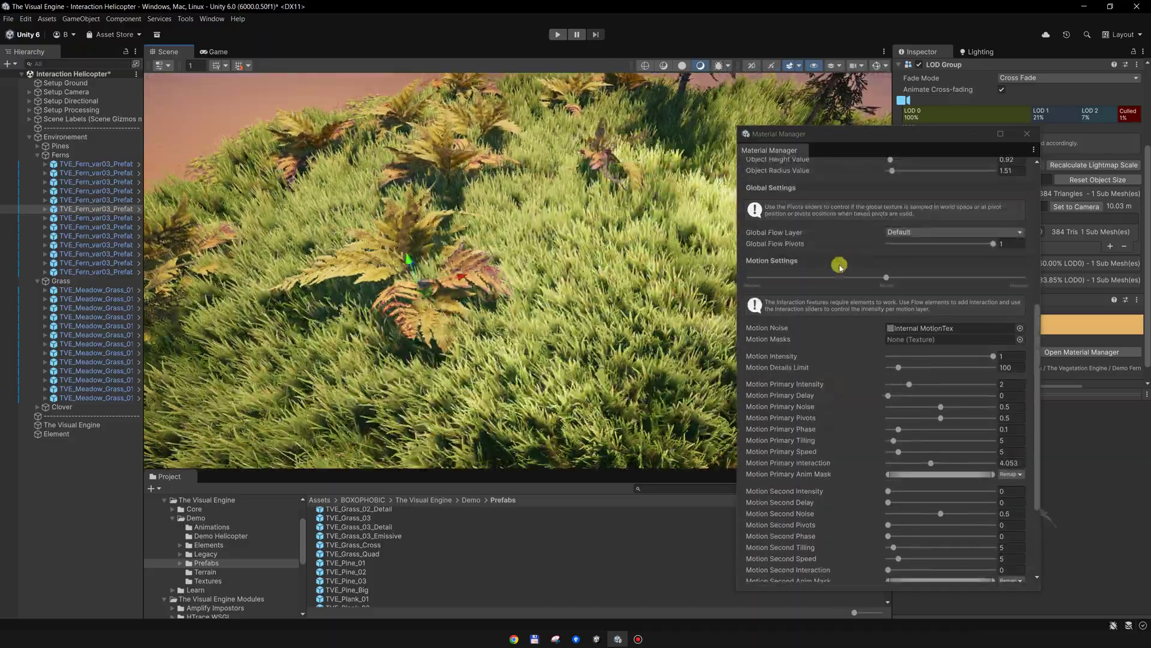
scroll(839, 266, up, 1)
scroll(848, 240, up, 1)
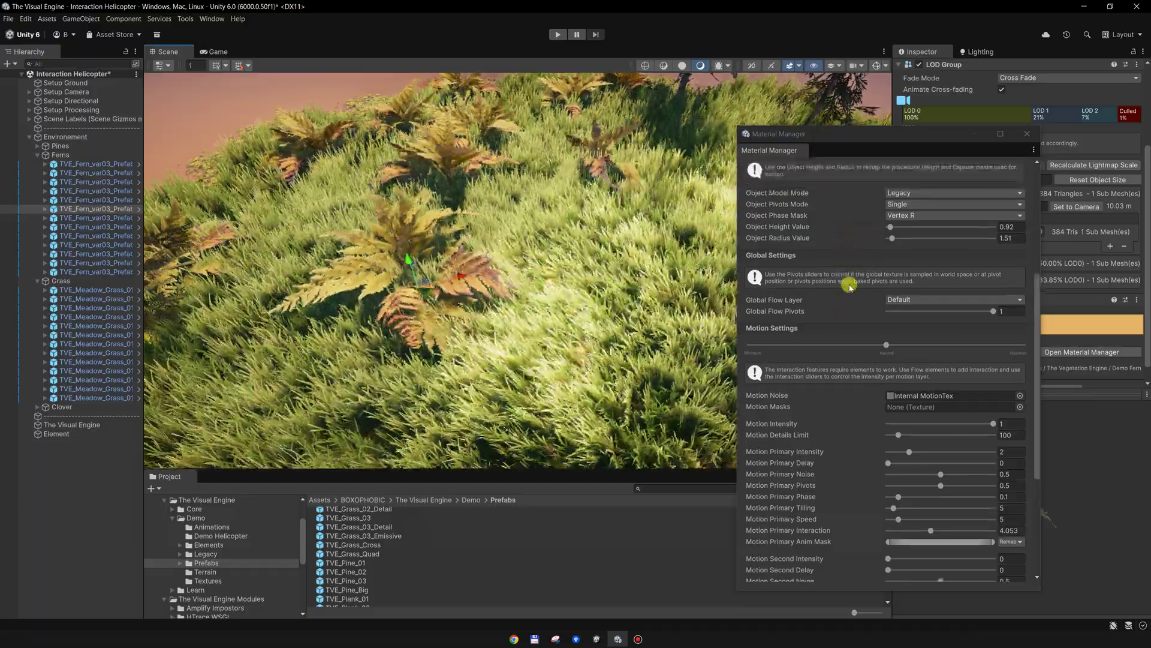
key(f)
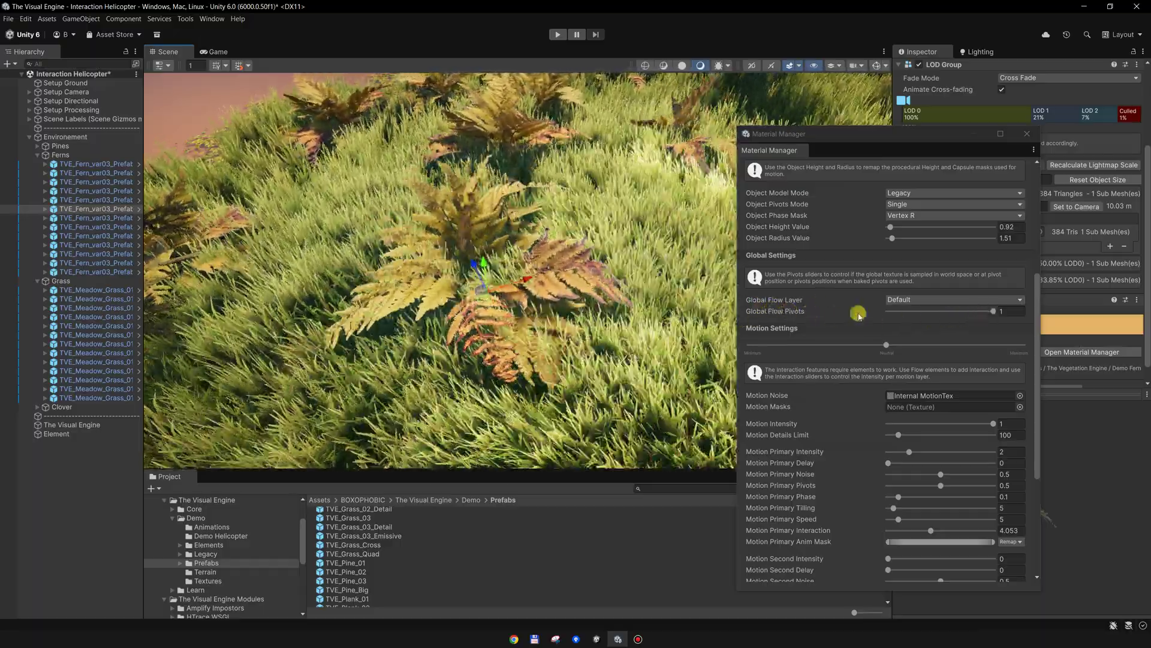
drag(990, 311, 959, 311)
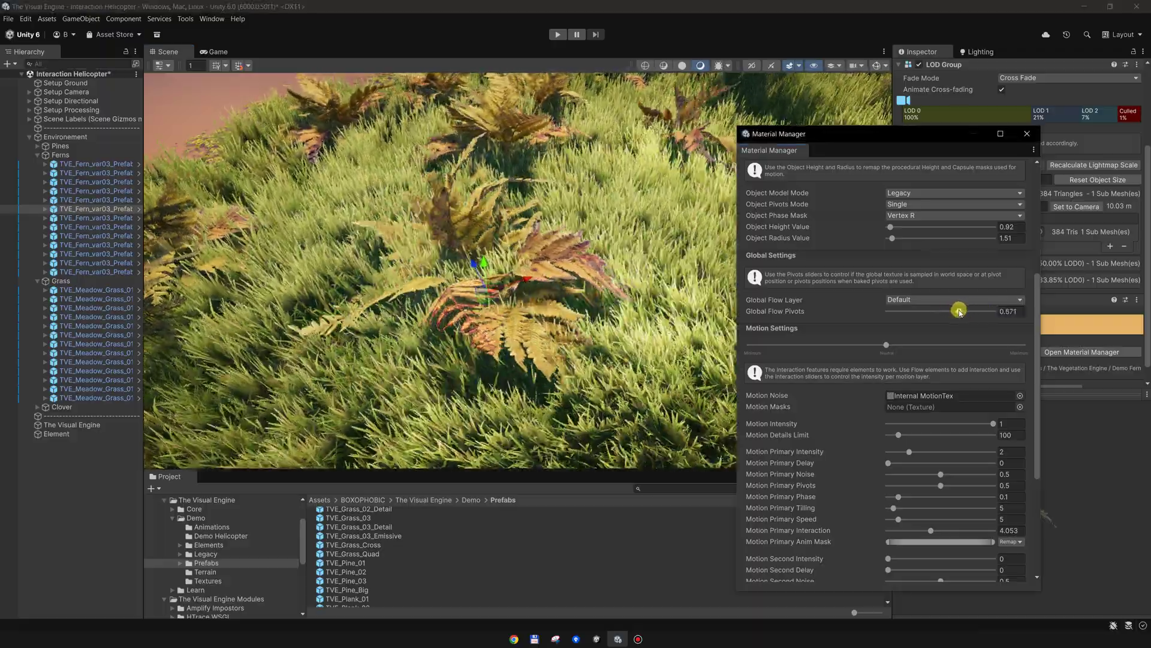
mouse_move(500, 298)
right_down()
mouse_move(521, 297)
mouse_move(510, 301)
right_up()
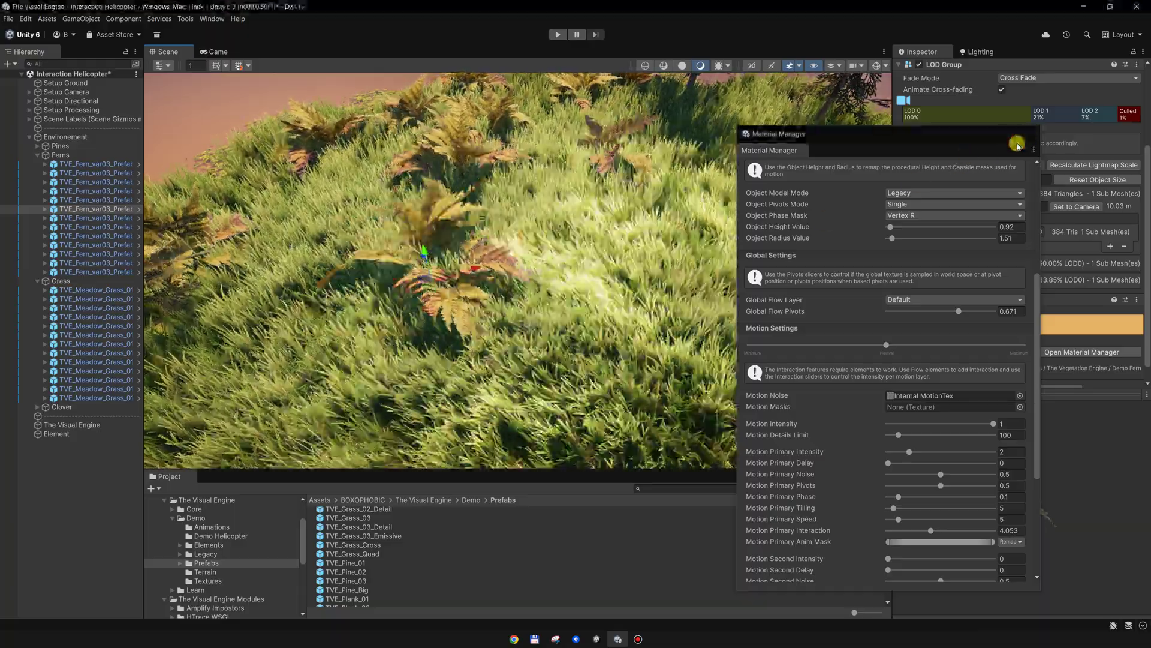
- Close the Material Manager, select the Element object and move it across the patch to test the ferns' reaction
click(1027, 133)
scroll(638, 275, down, 5)
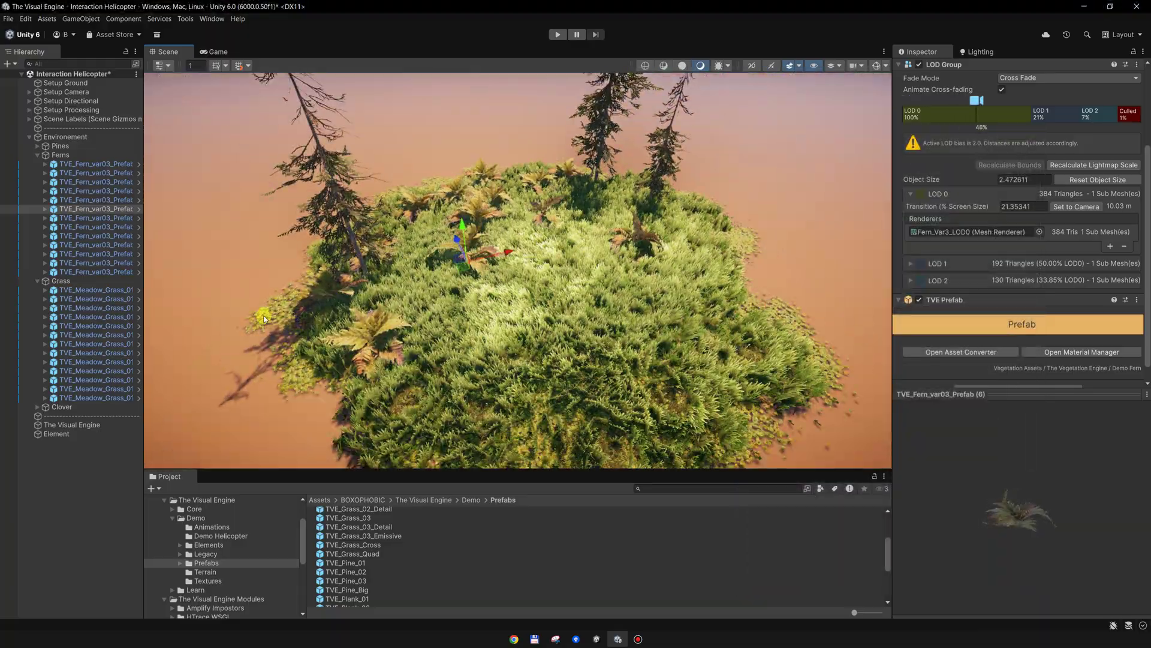
click(88, 427)
click(88, 433)
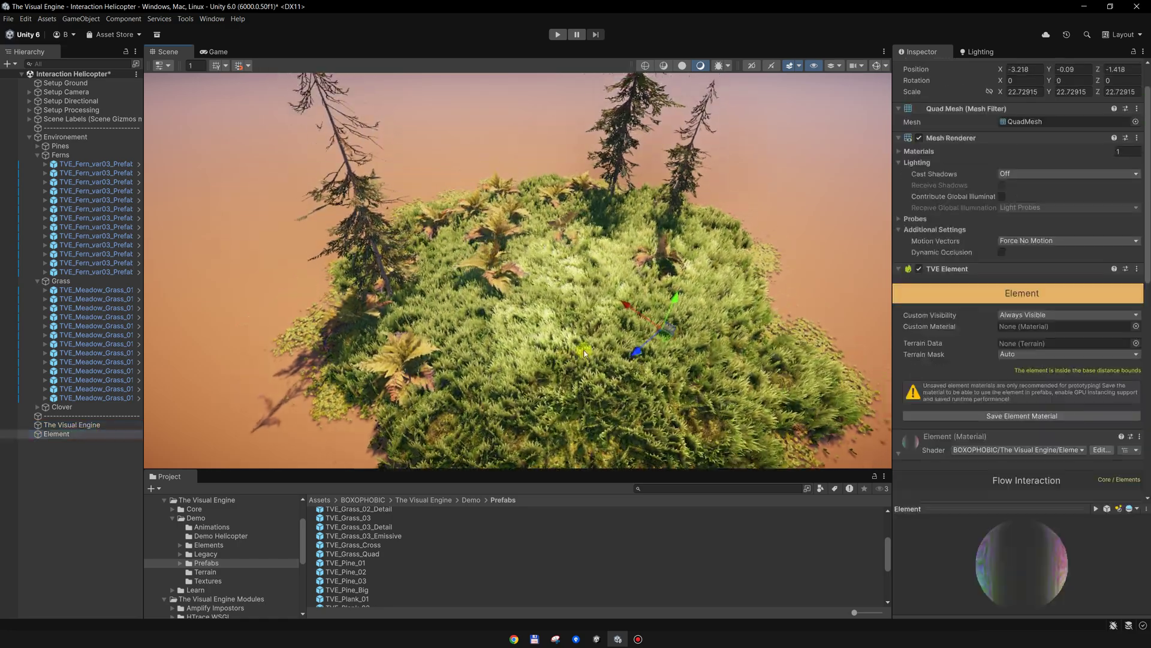
drag(570, 318, 511, 307)
- Select the pine TVE_Pine_03 (1), open the Material Manager for its prefab and enable Use Flow Elements
middle_drag(511, 307, 575, 340)
alt+drag(575, 340, 457, 231)
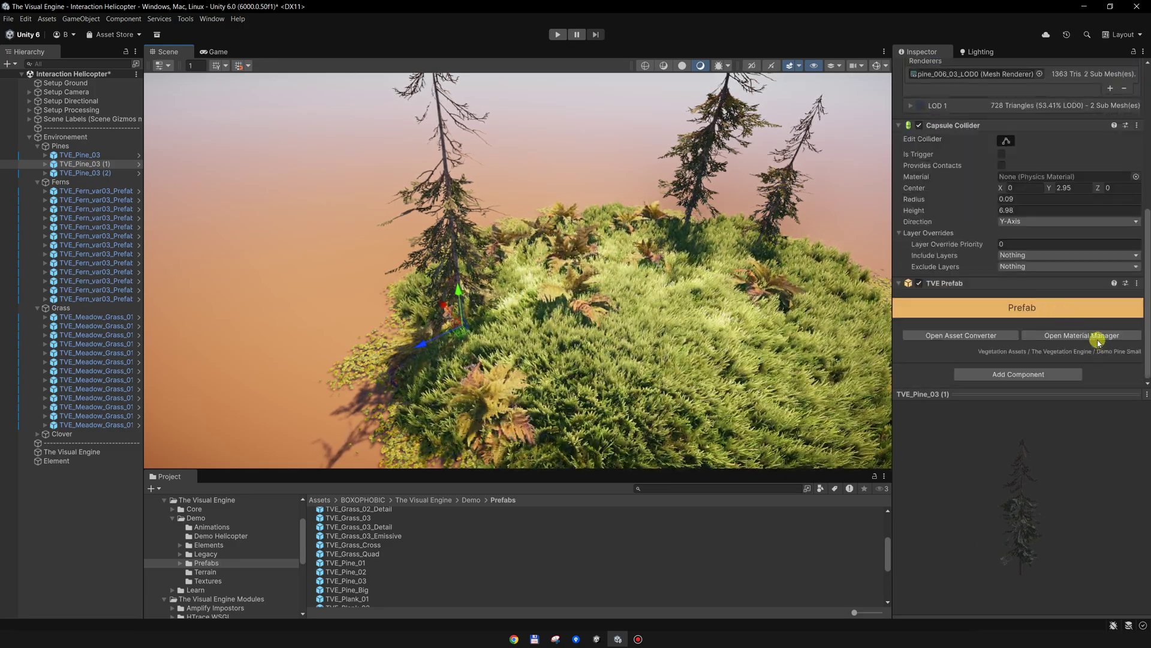
click(1098, 335)
scroll(941, 308, down, 15)
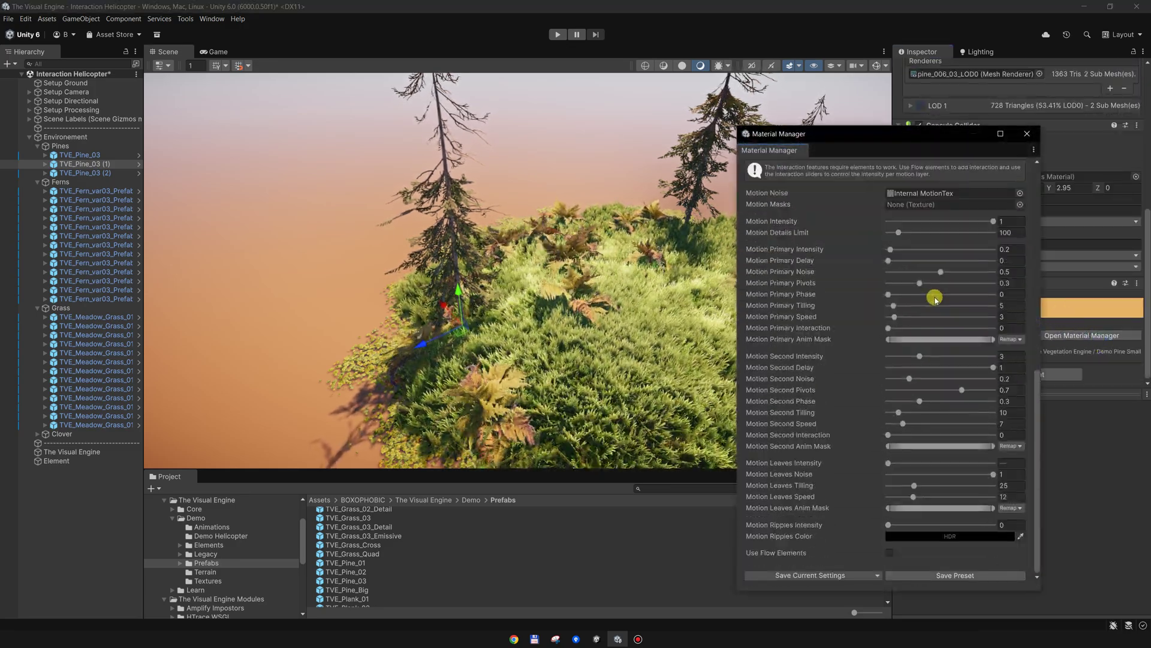
click(889, 553)
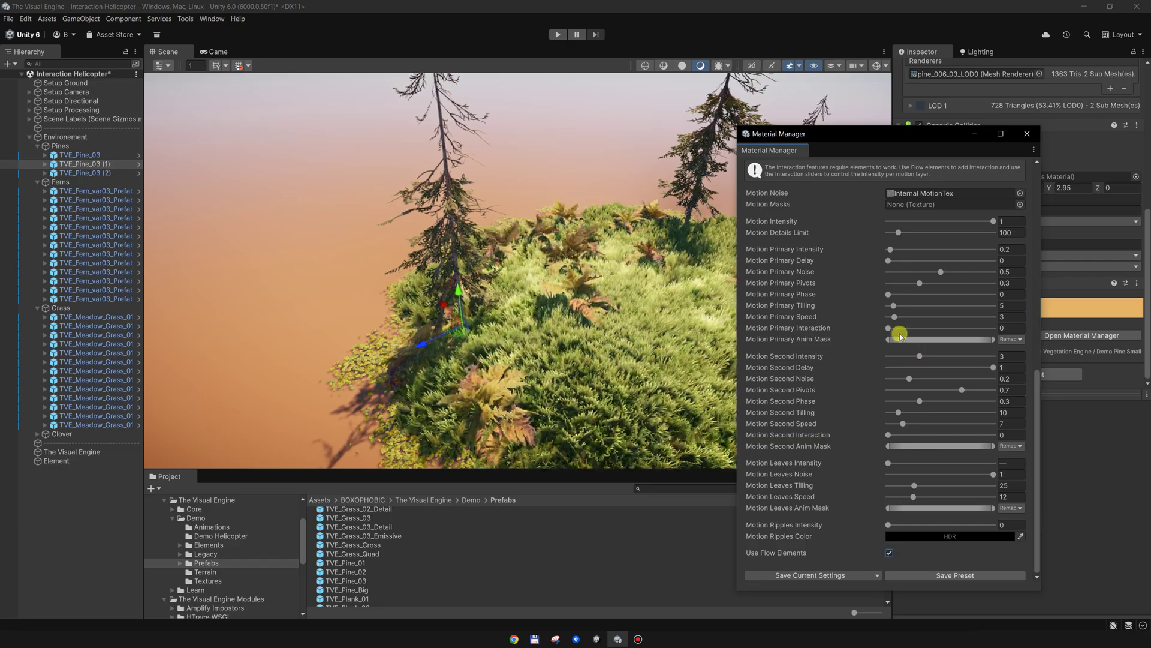
- Set the pine material's Motion Primary Interaction to about 1.2 and its Global Flow Pivots to about 0.54
drag(891, 330, 903, 329)
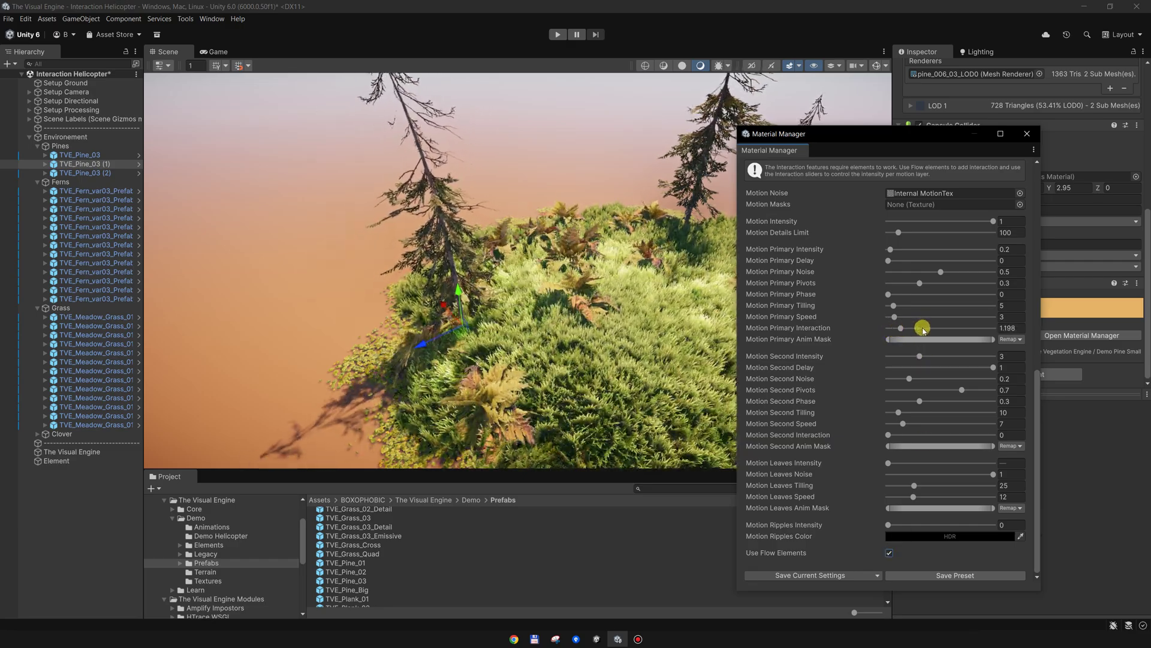
scroll(933, 329, up, 3)
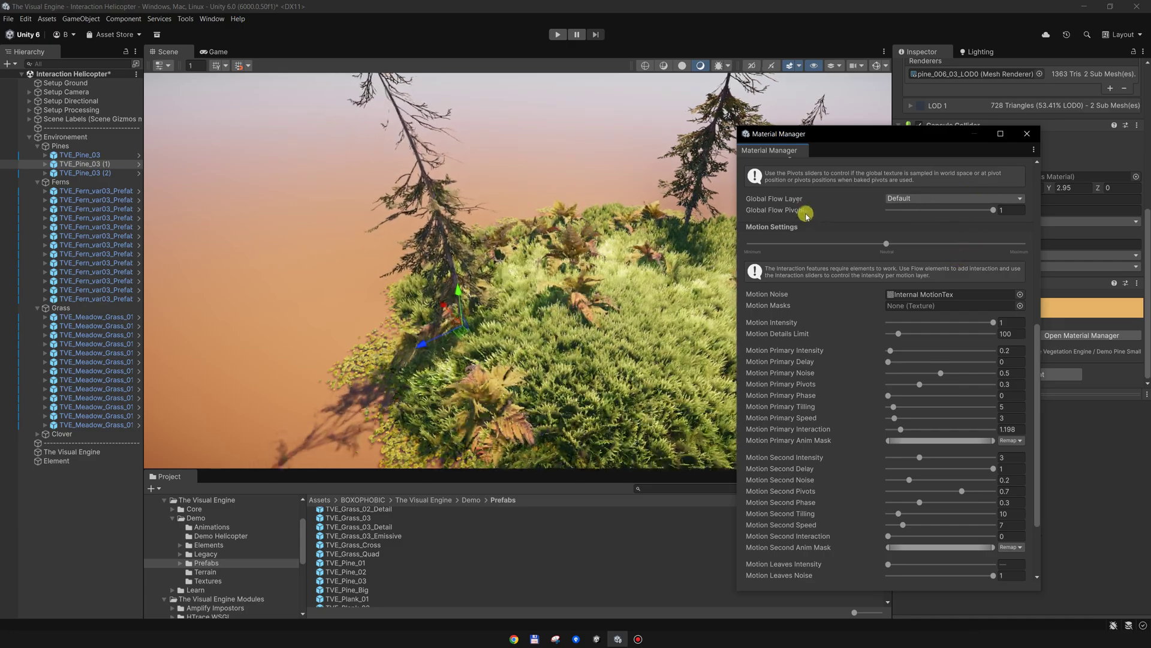
drag(960, 211, 957, 211)
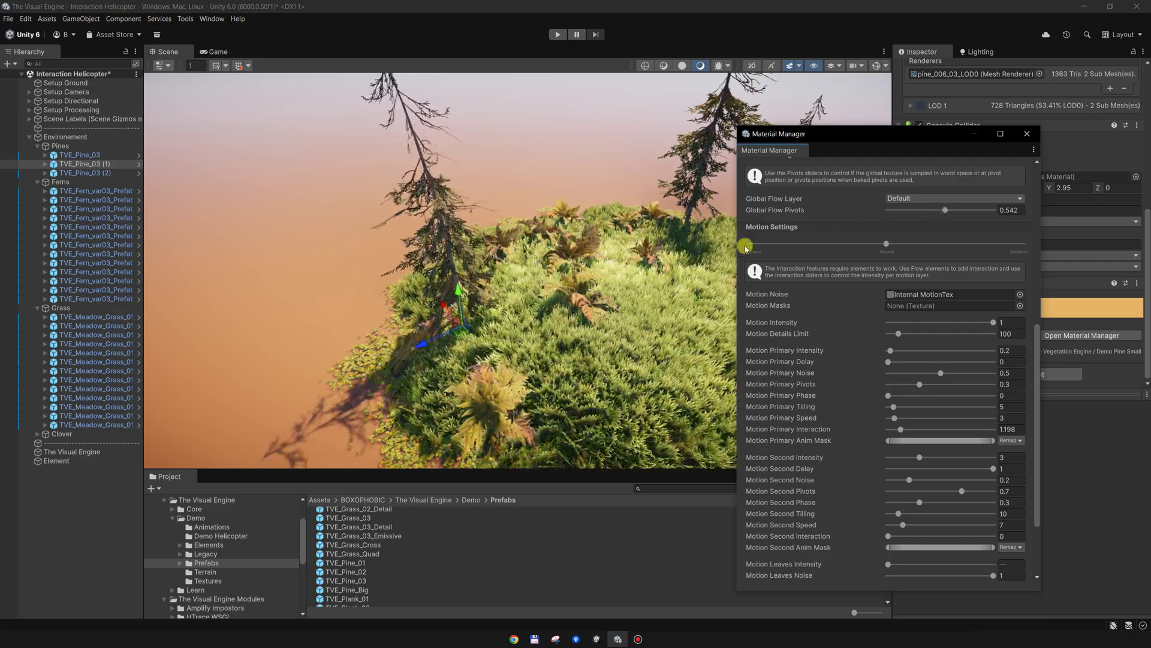
- Set the pine's Motion Primary Interaction to 0.46 and Motion Second Interaction to about 2.05, and close the Material Manager
alt+drag(625, 255, 609, 242)
scroll(854, 361, down, 3)
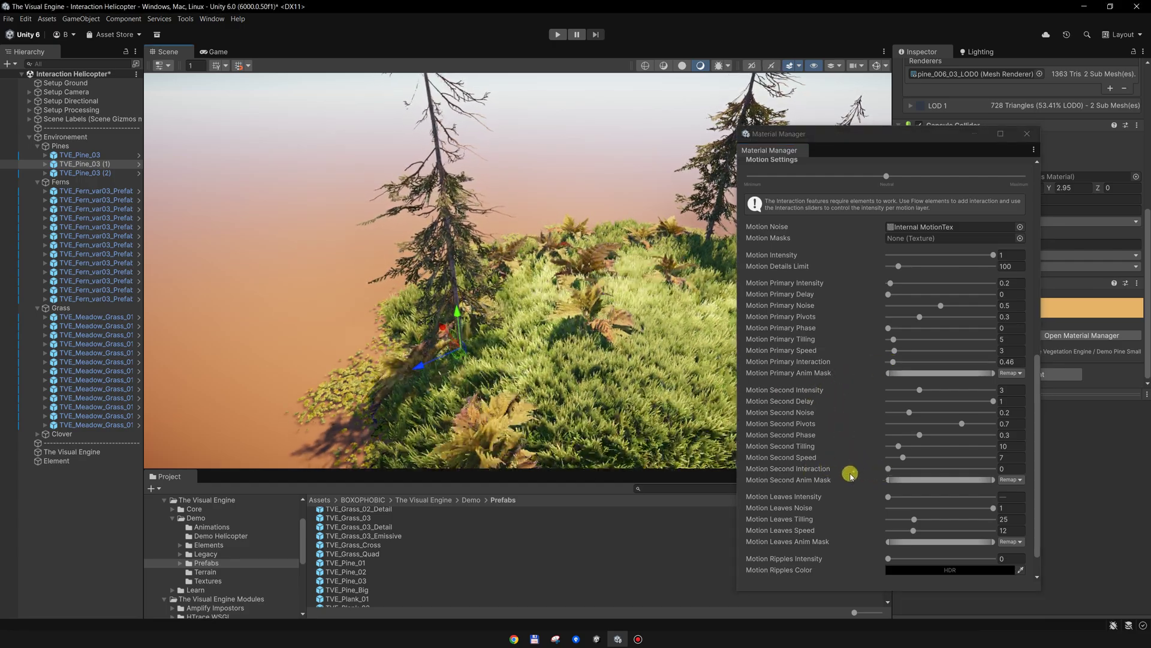
drag(888, 473, 909, 471)
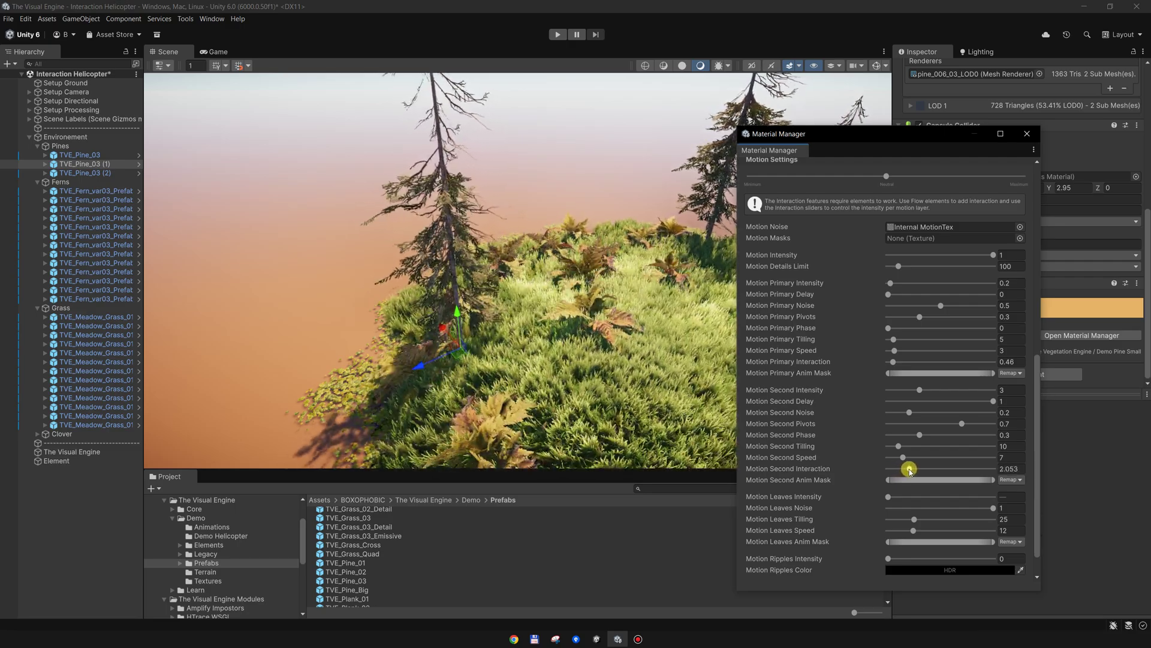
middle_drag(445, 227, 470, 222)
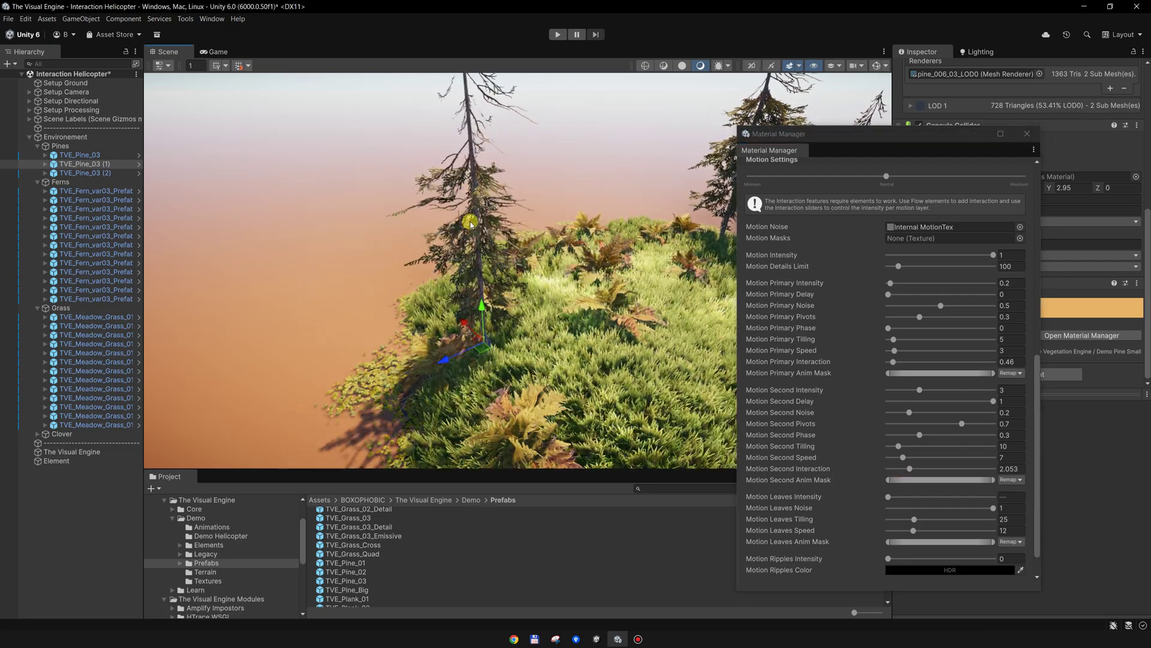
alt+drag(590, 269, 540, 288)
scroll(540, 288, down, 4)
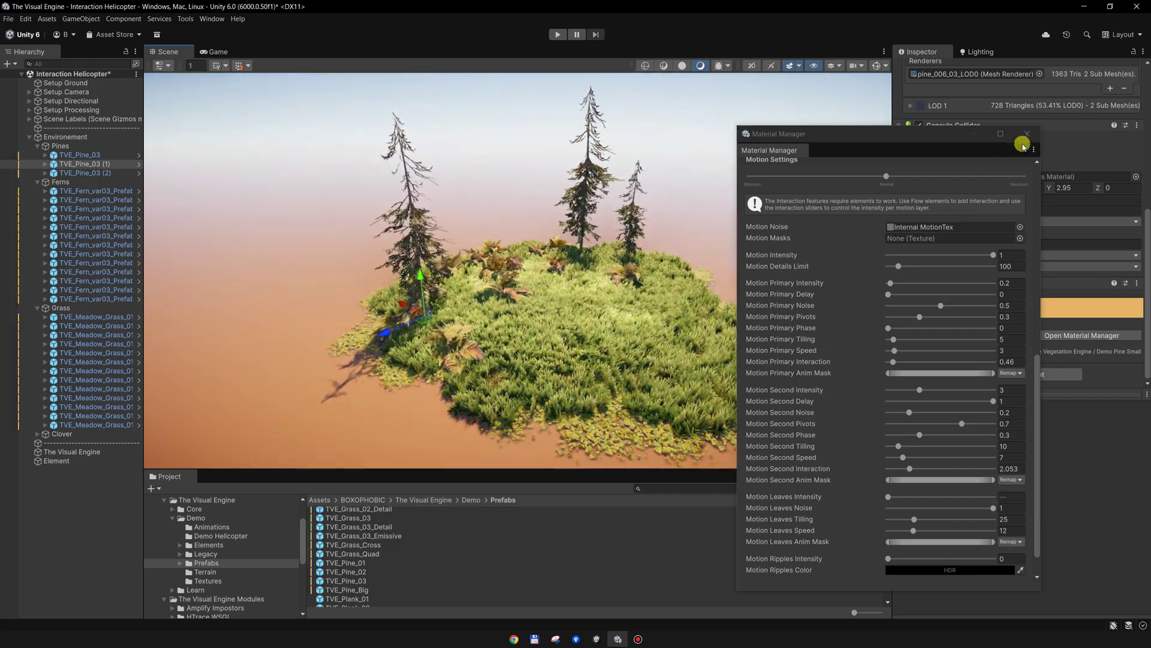
click(1027, 136)
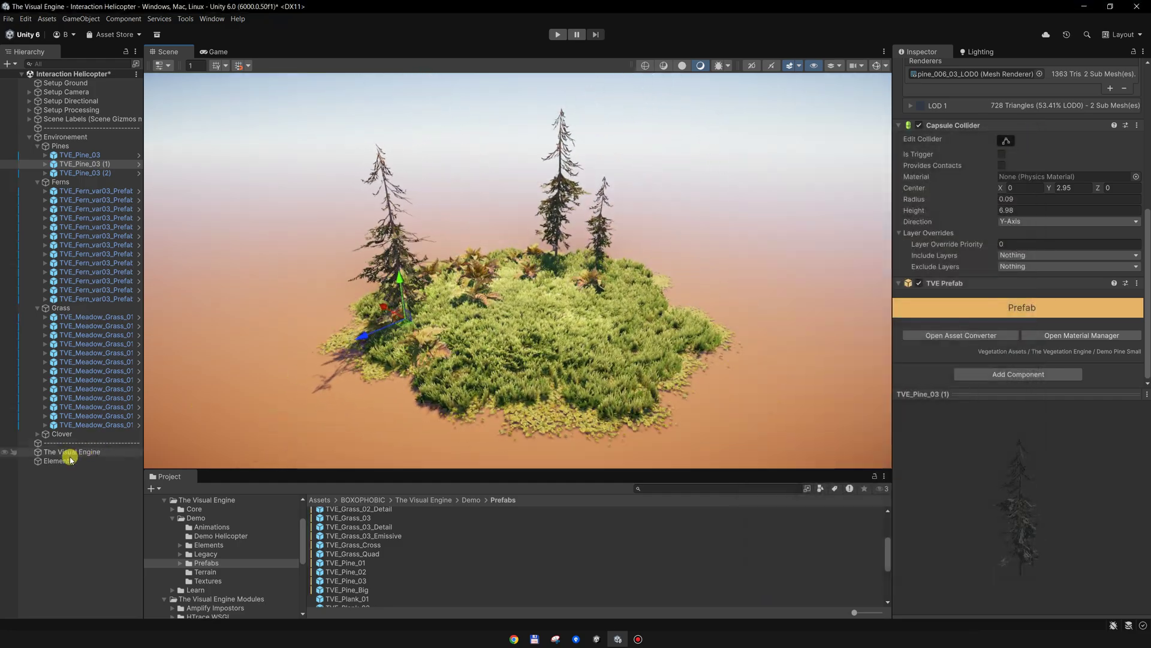
- Select the Element object and move it over the vegetation patch to check how the pines react
click(70, 461)
alt+drag(484, 302, 507, 370)
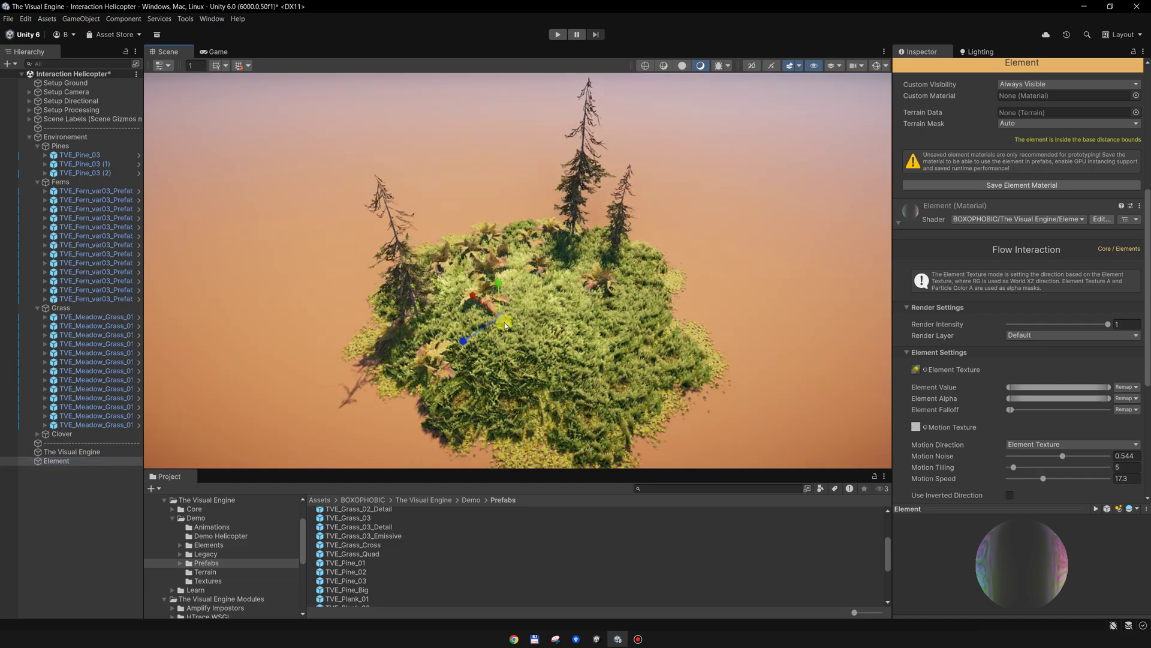
drag(513, 265, 513, 270)
key(w)
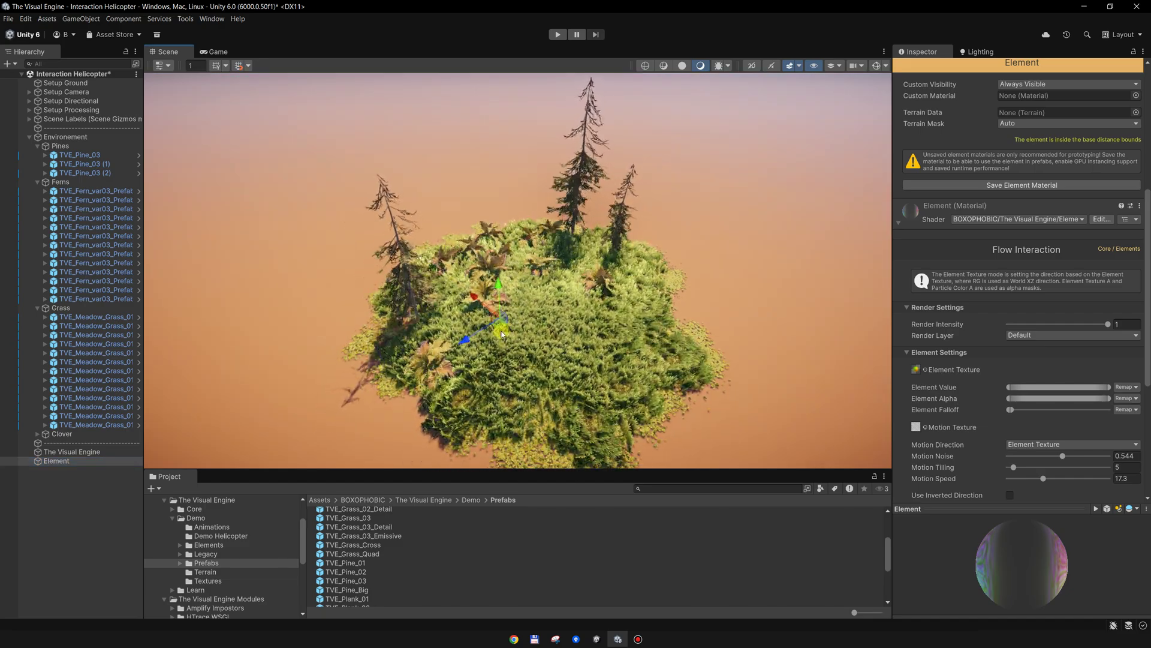
drag(499, 327, 553, 314)
- Raise the Flow Interaction element above the ground to show its ripple texture and lower it back beneath the grass
scroll(560, 265, up, 3)
drag(533, 234, 531, 279)
key(r)
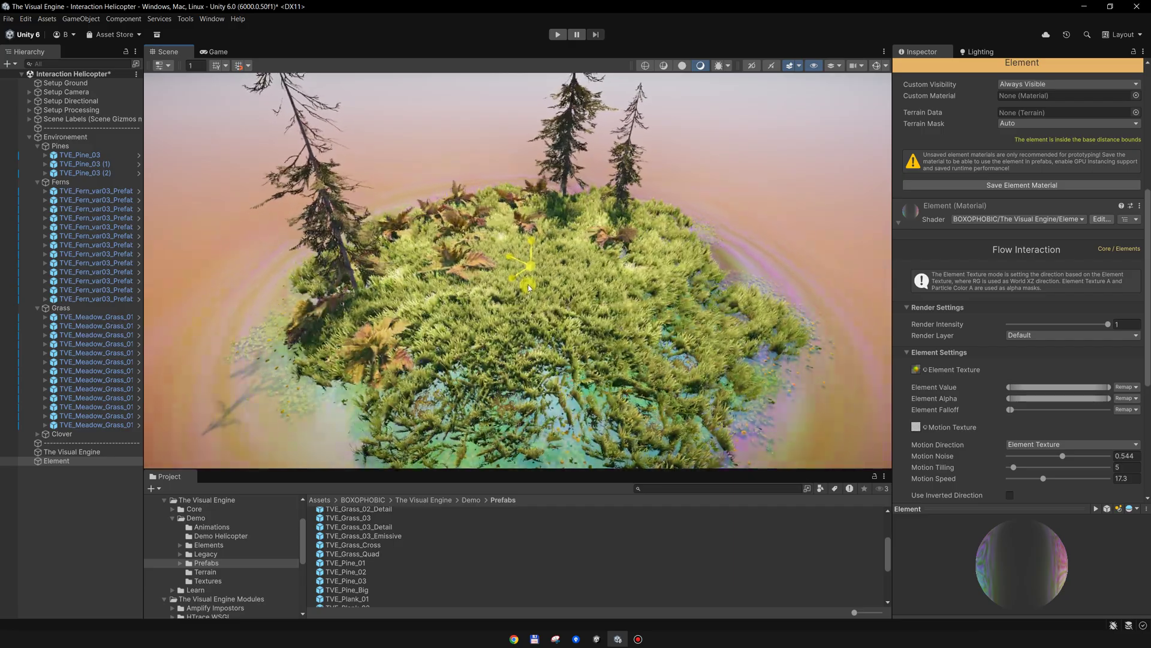
scroll(1045, 321, down, 3)
middle_drag(625, 292, 611, 298)
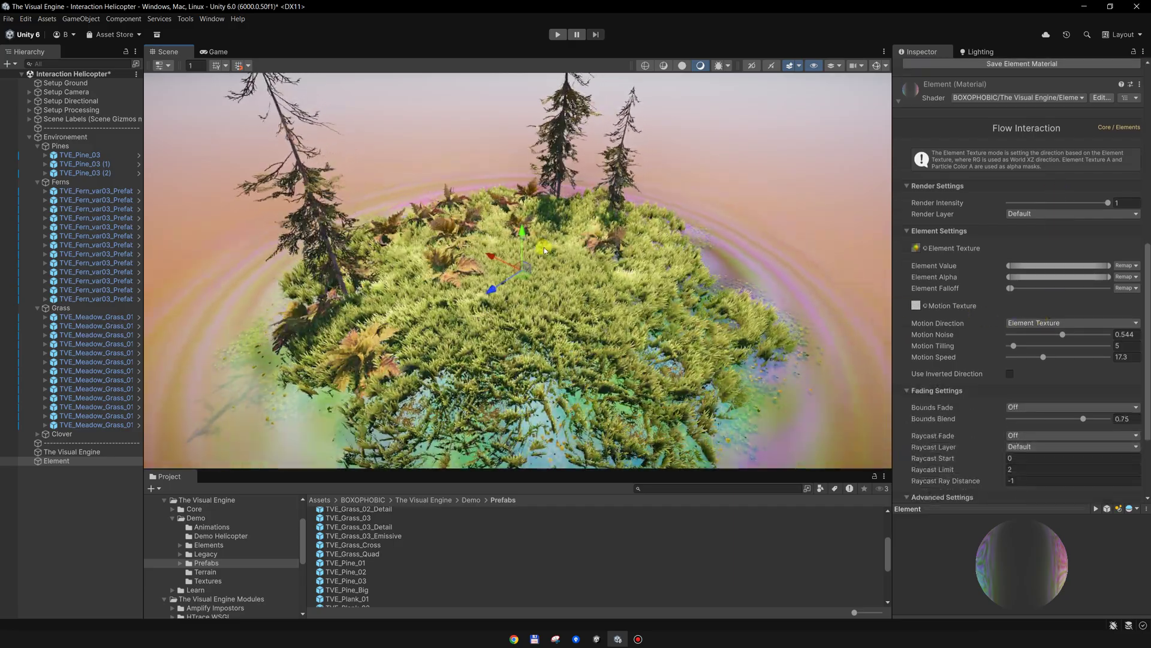
key(w)
drag(524, 241, 526, 250)
- Set the element's Motion Speed to 20 and its Motion Tilling to 10
scroll(1066, 336, down, 3)
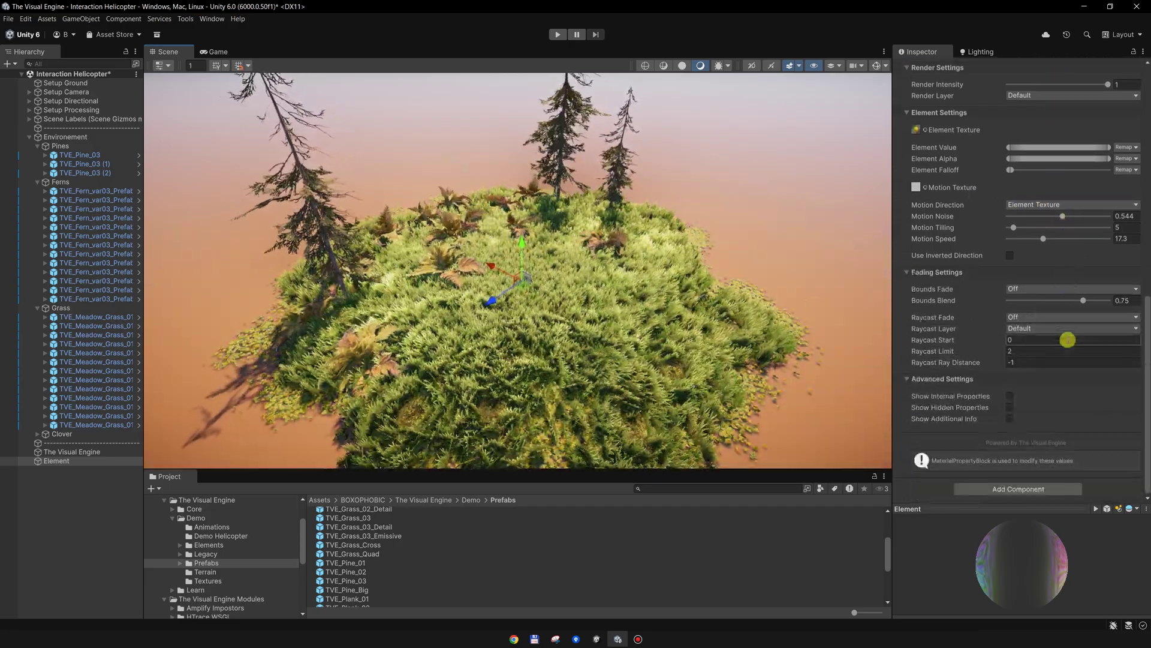
click(1131, 238)
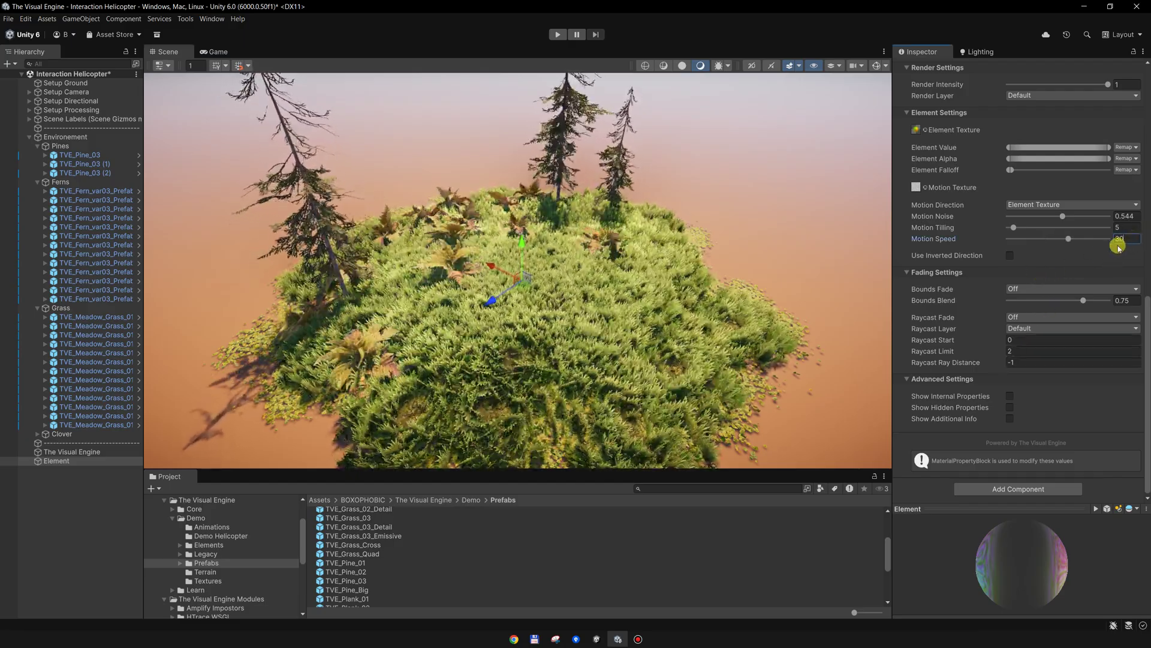
text(30)
drag(1133, 238, 1092, 235)
text(20)
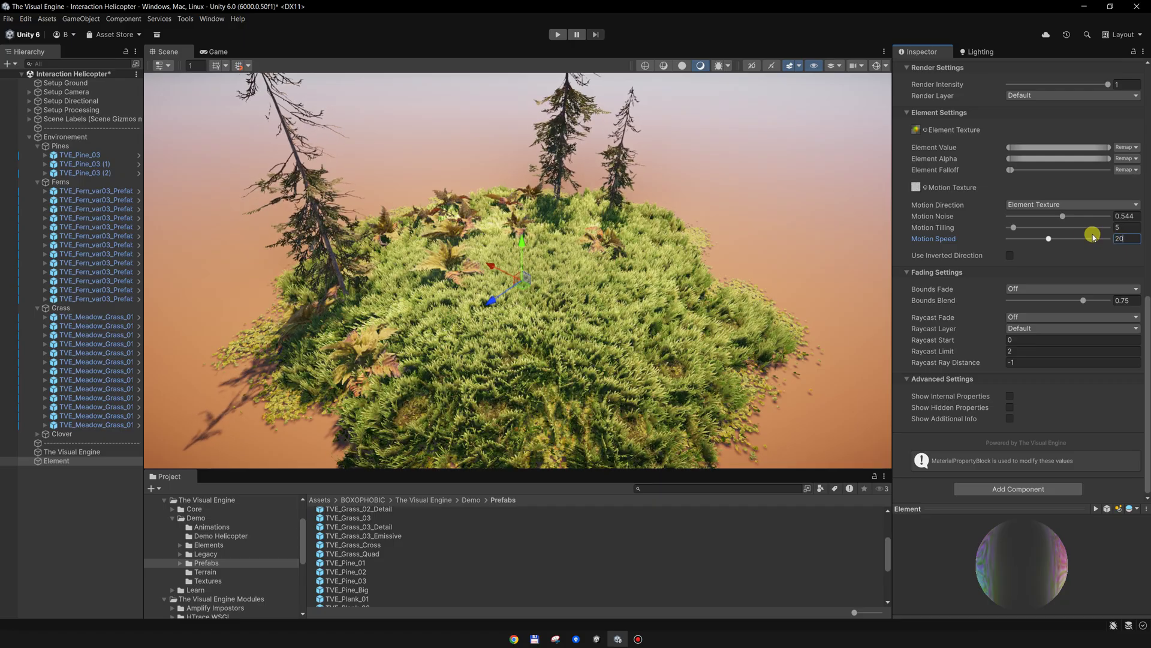
drag(1128, 228, 1094, 227)
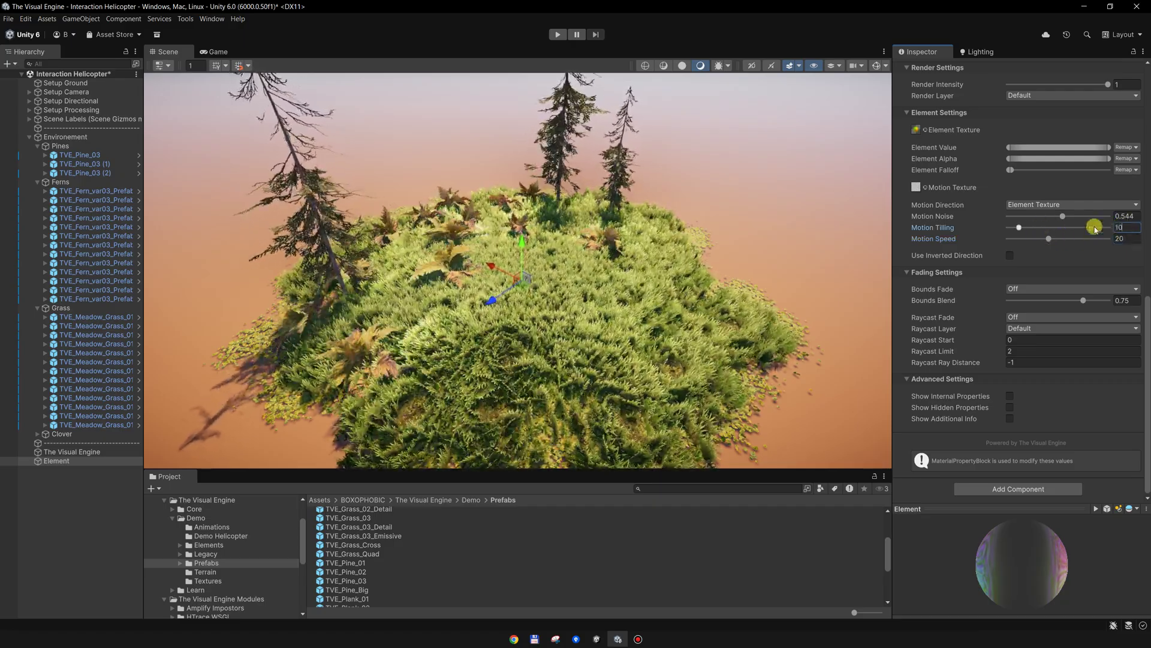
- Set the element's Motion Noise to about 0.53 and check the interaction across the whole patch
alt+drag(844, 272, 820, 277)
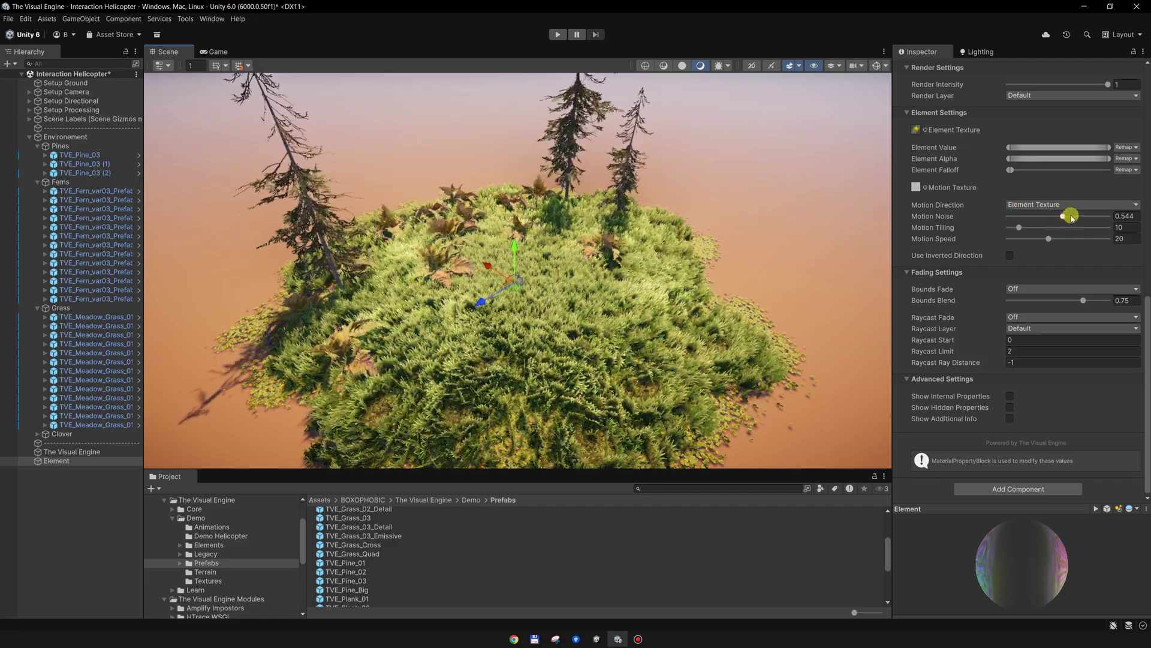
click(1060, 216)
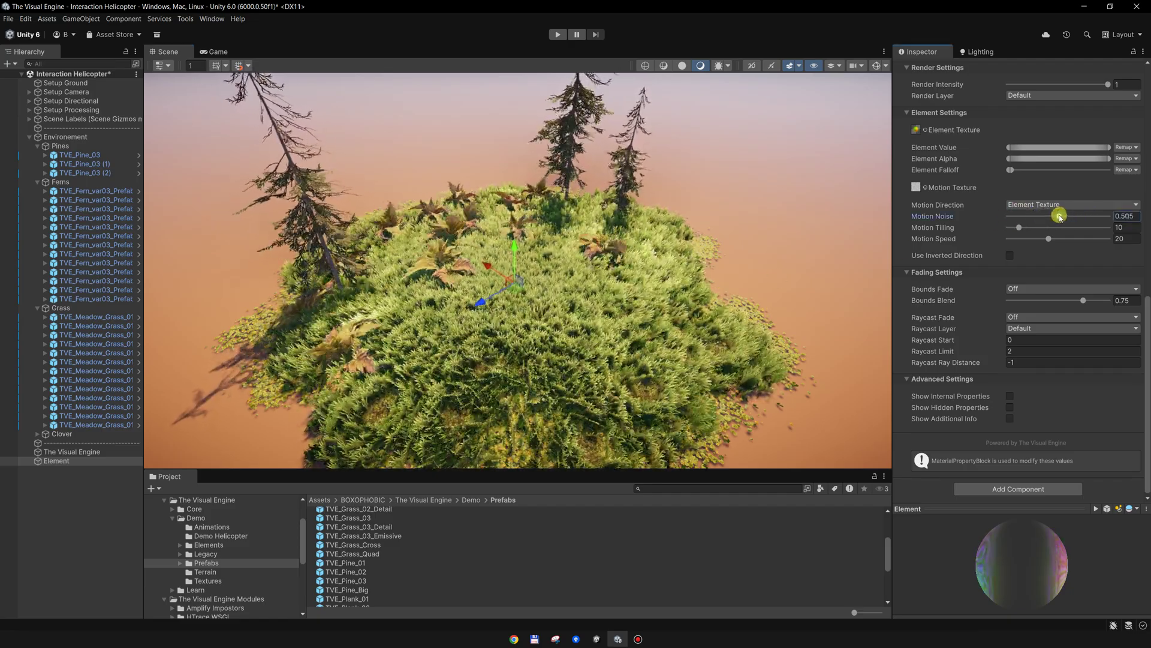
scroll(605, 237, down, 2)
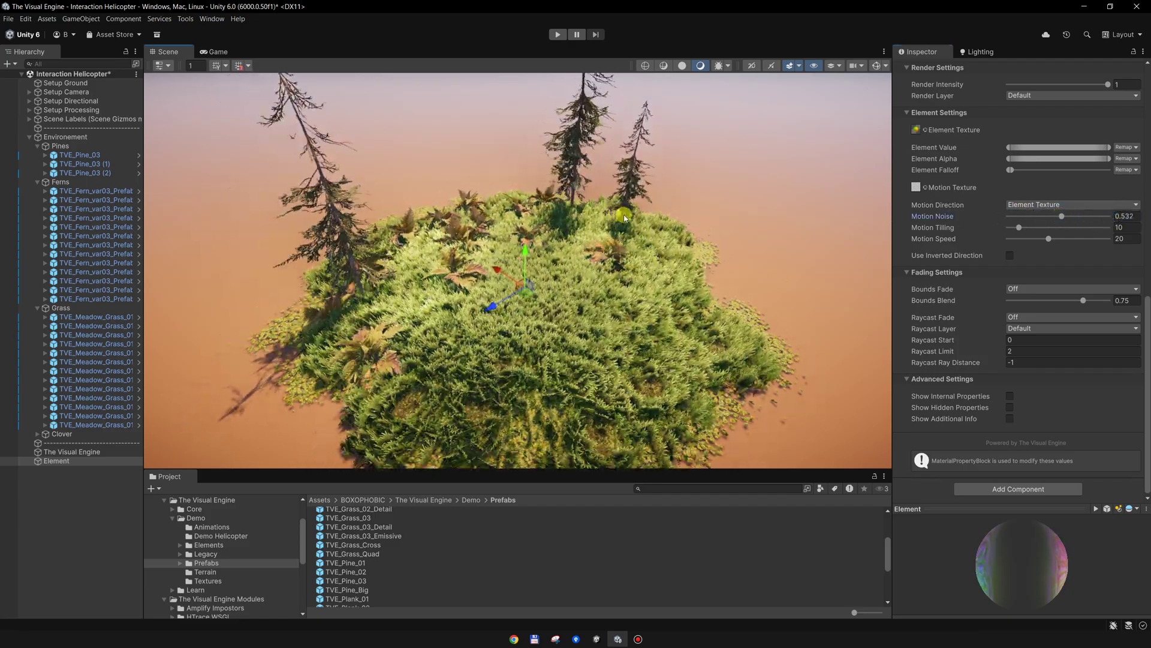
alt+drag(562, 237, 583, 240)
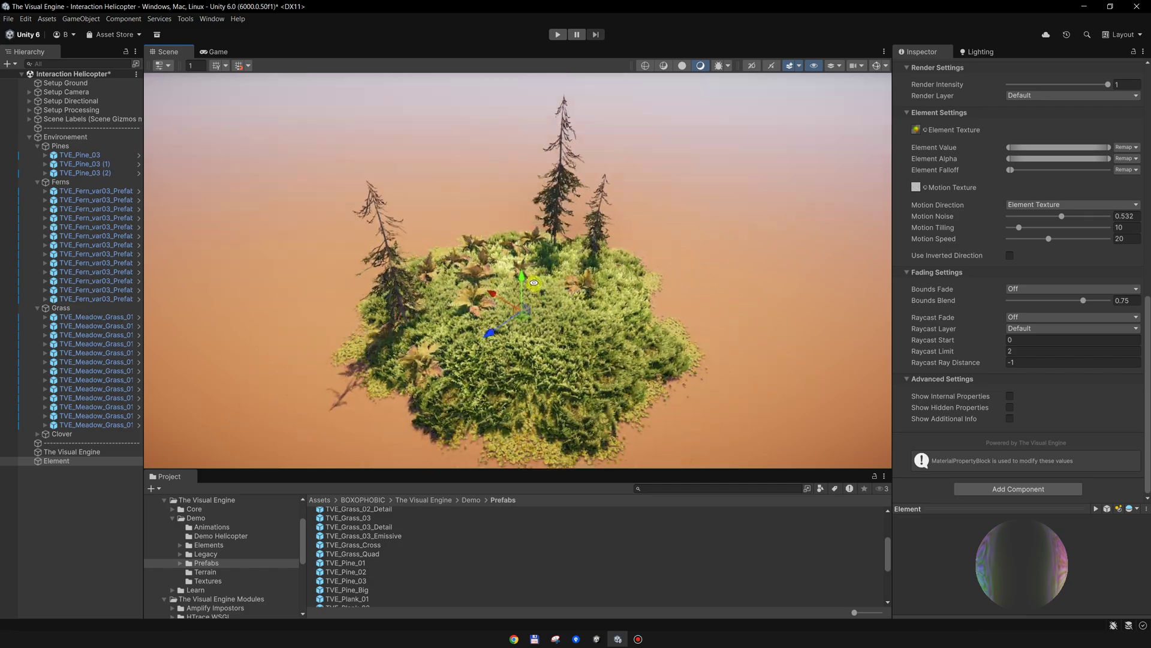
scroll(534, 282, up, 2)
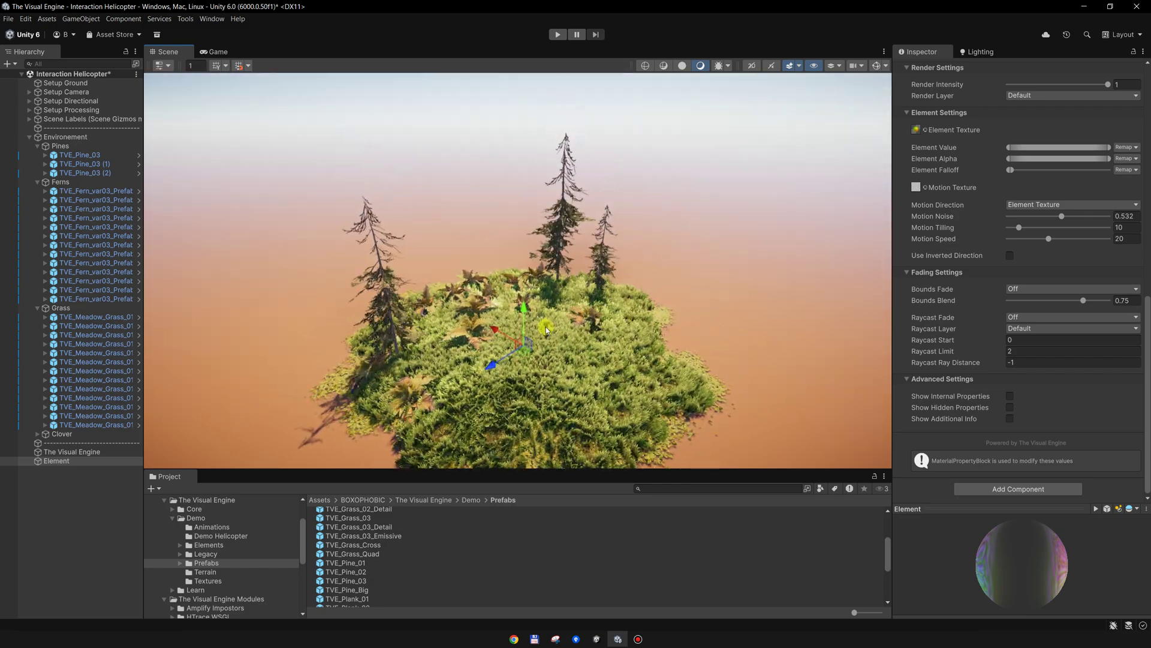
- Raise the Flow Interaction element high above the trees and examine the vegetation's motion from several angles
alt+drag(545, 326, 540, 310)
scroll(524, 277, down, 6)
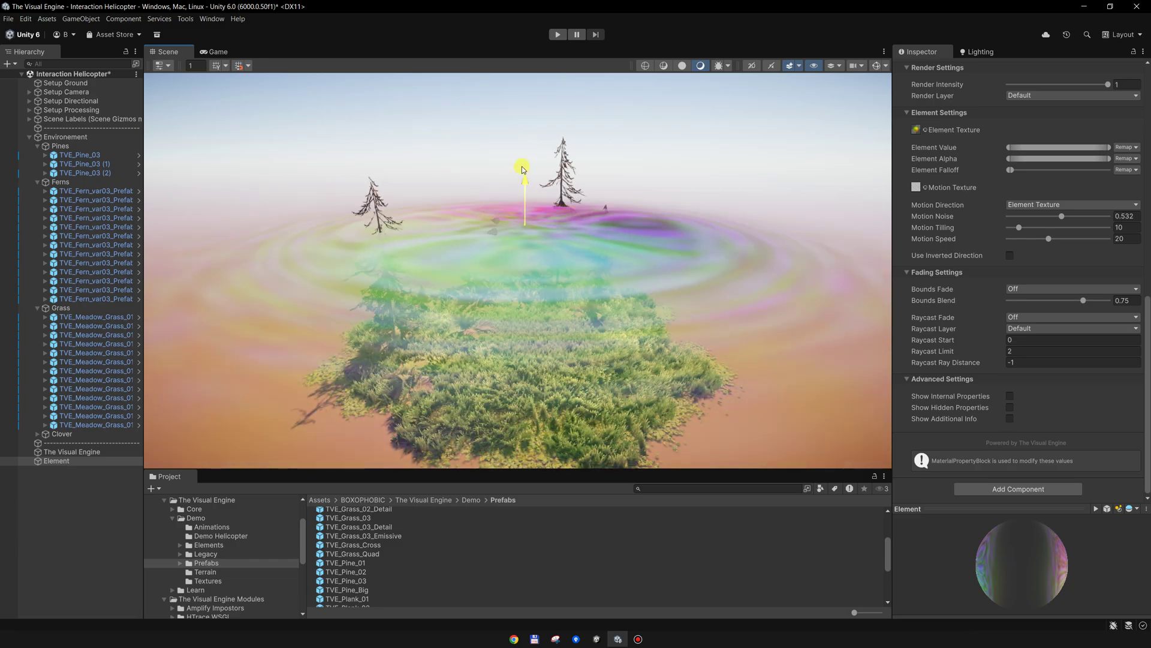
alt+drag(534, 322, 524, 251)
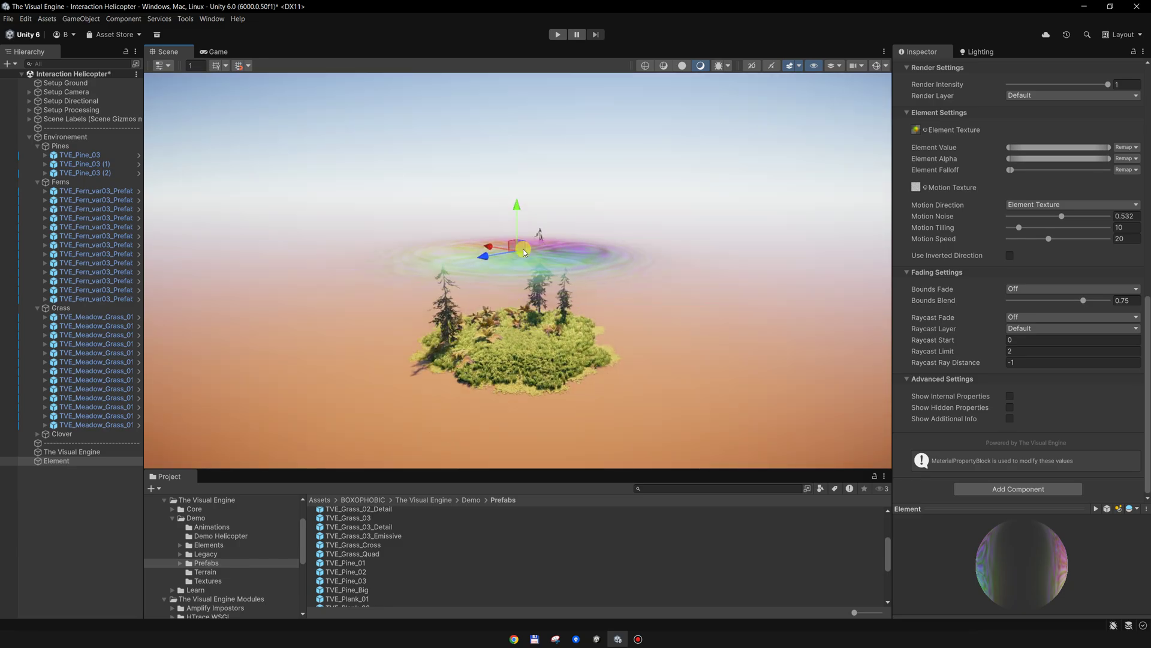
alt+drag(534, 204, 567, 281)
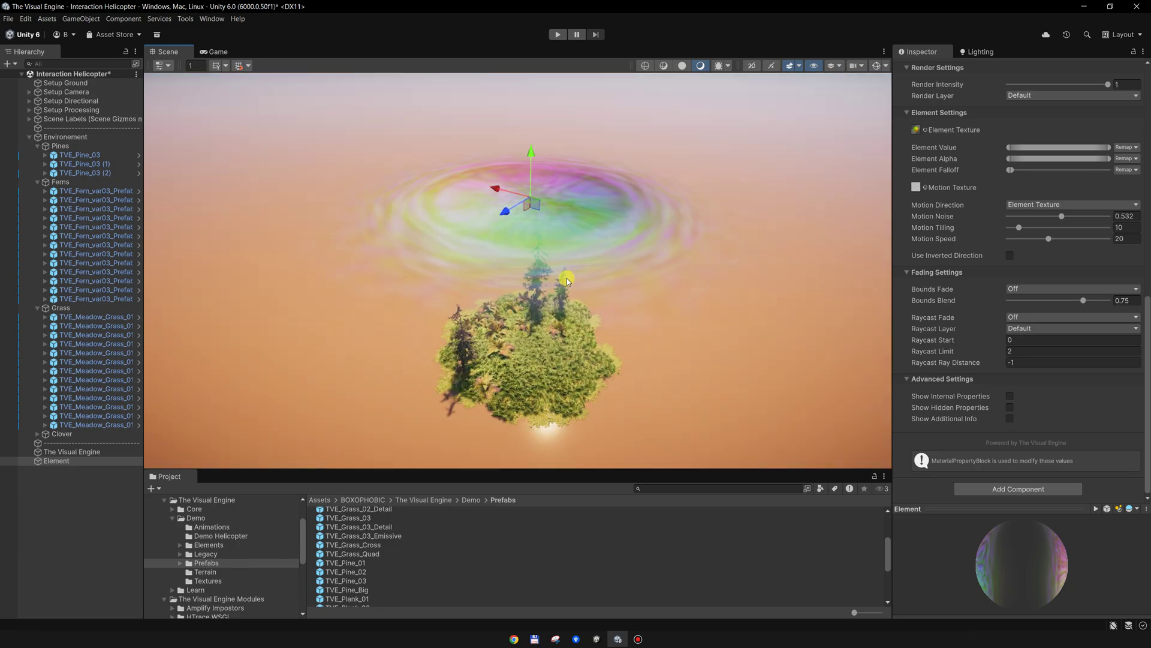
mouse_move(528, 284)
middle_down()
mouse_move(526, 251)
mouse_move(519, 277)
middle_up()
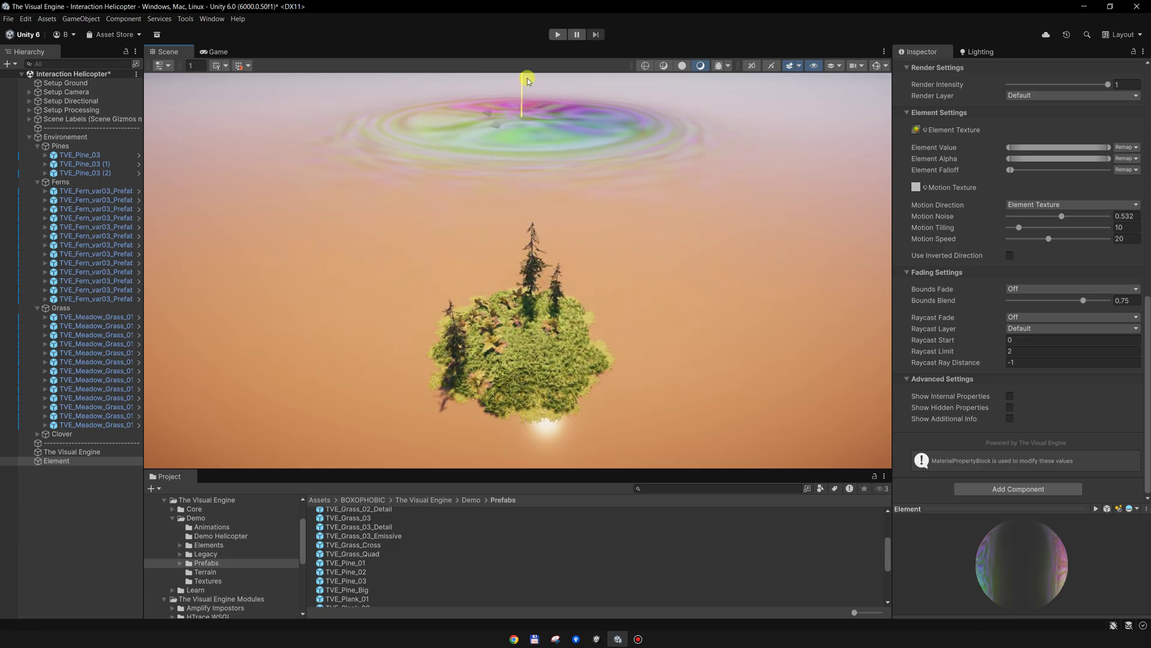
drag(528, 80, 523, 391)
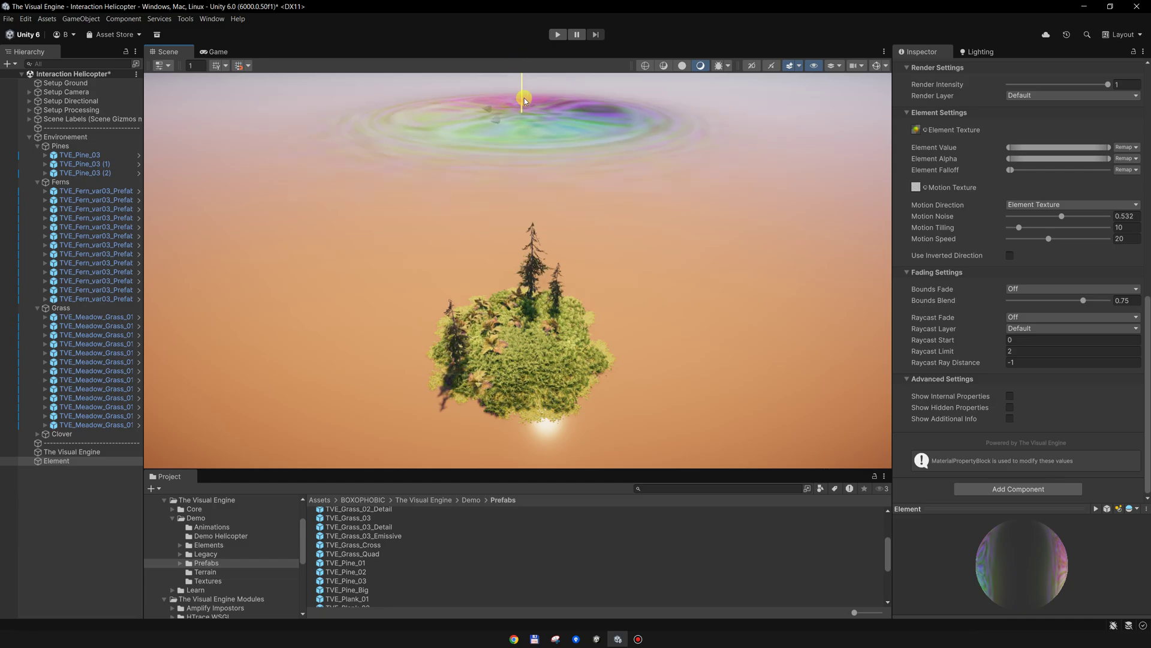
alt+drag(544, 236, 538, 239)
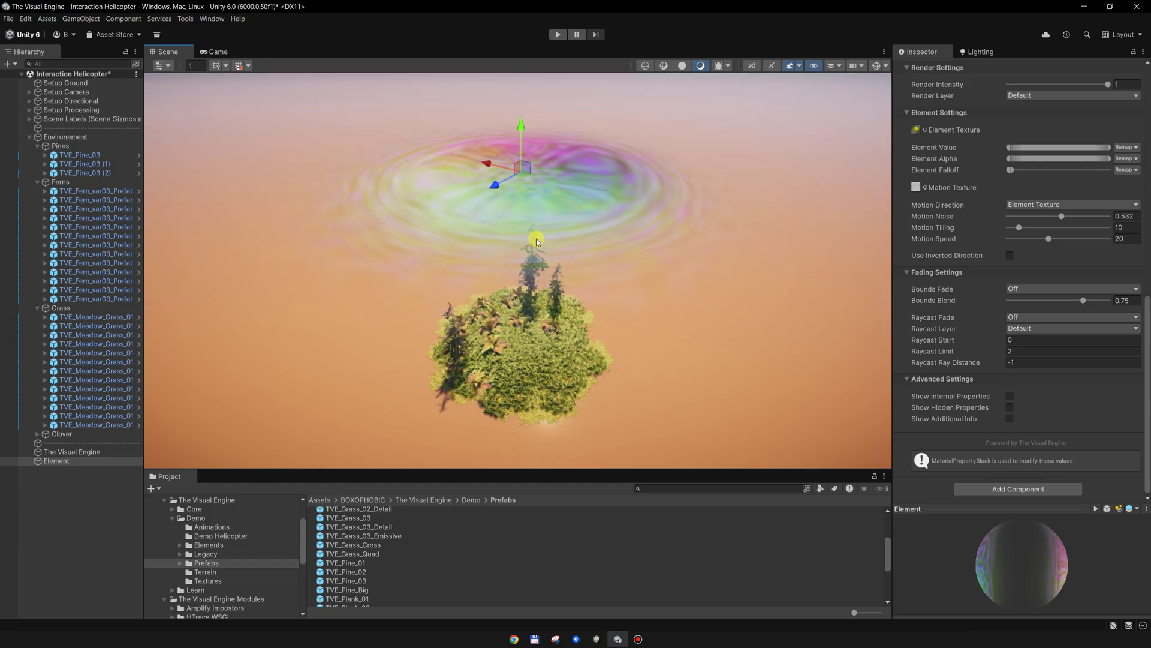
alt+drag(411, 360, 552, 447)
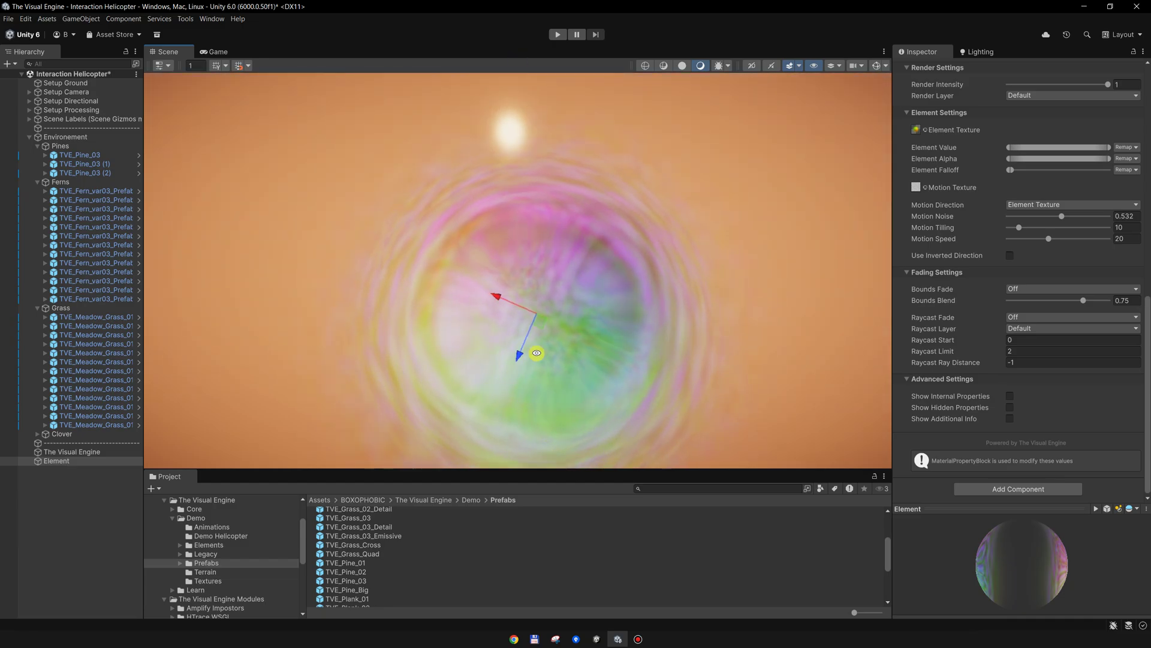
alt+drag(537, 352, 519, 248)
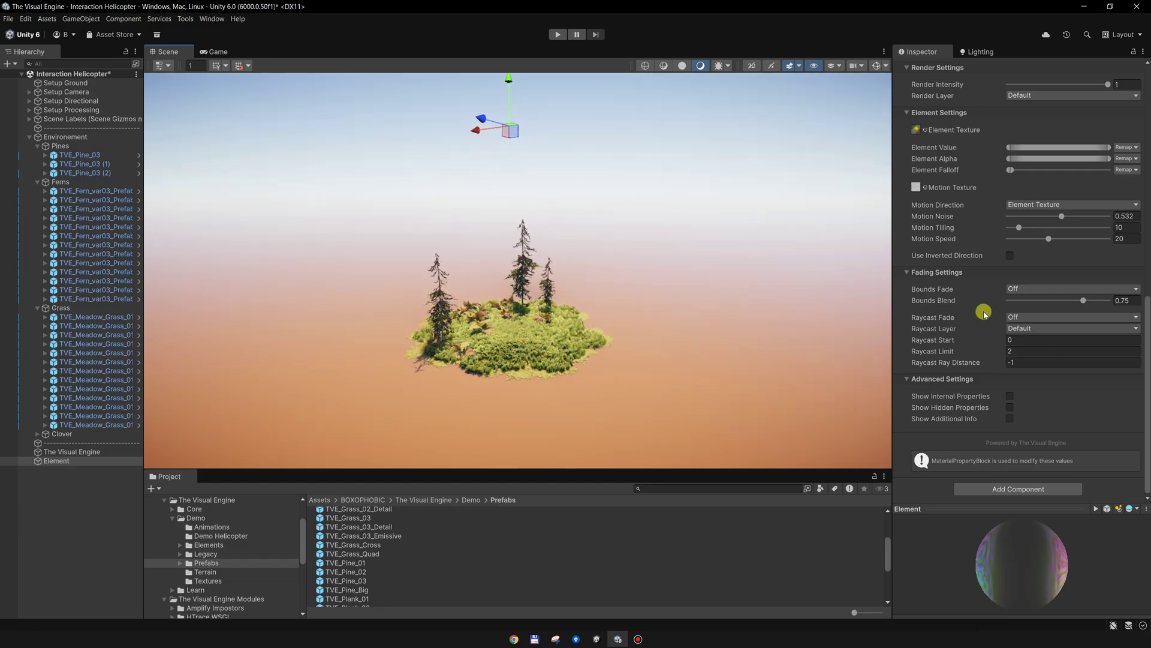
alt+drag(569, 319, 550, 366)
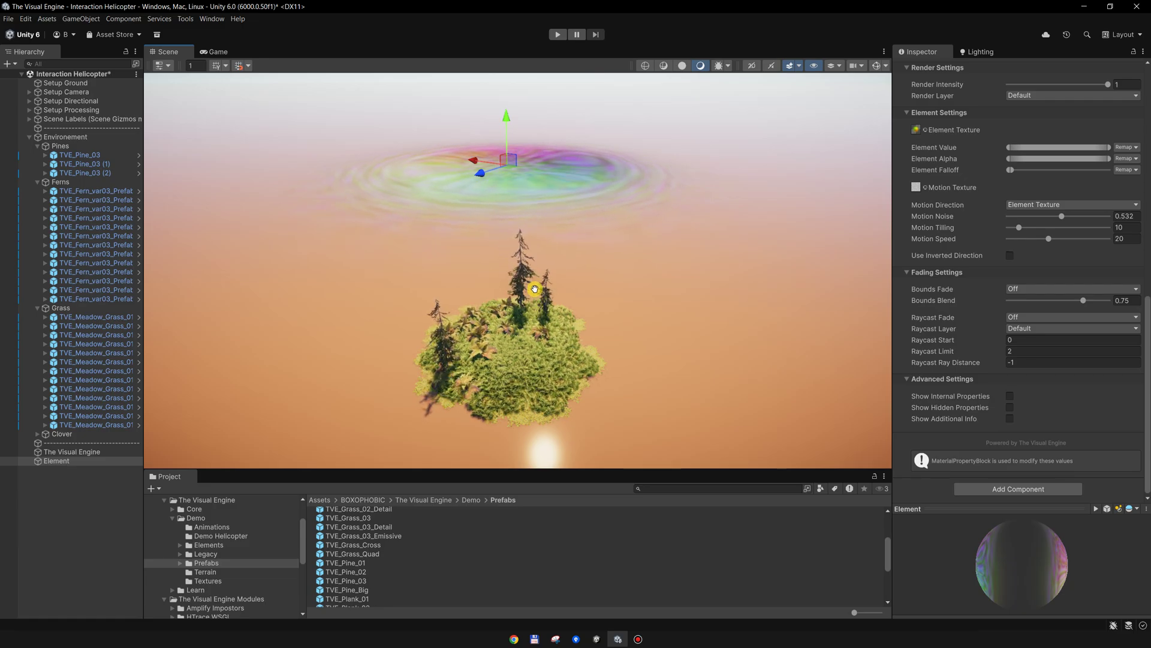
- Assign the Setup Ground plane to the Water layer
middle_drag(534, 289, 536, 277)
alt+drag(536, 277, 522, 295)
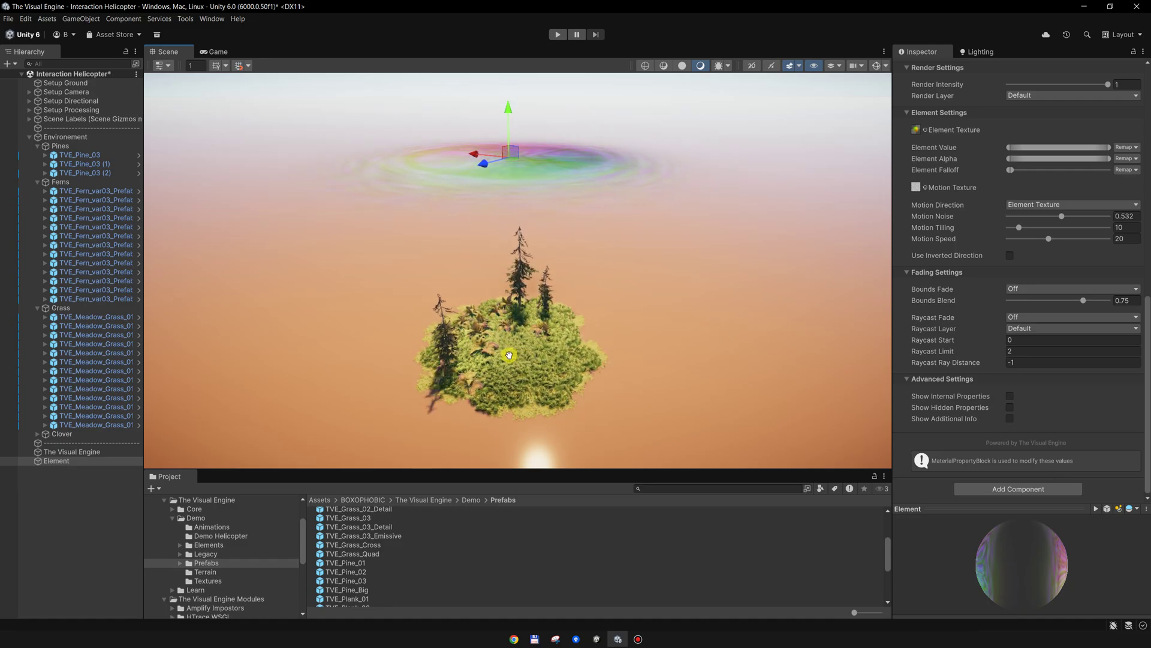
click(641, 355)
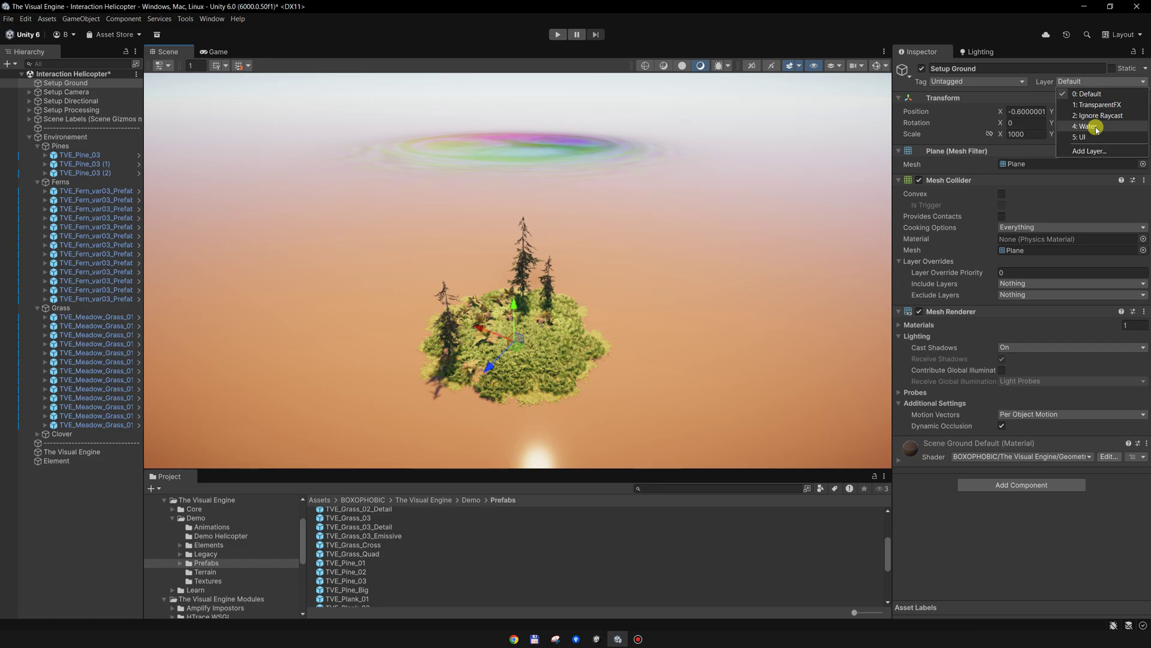
- Restrict the Flow Interaction element's Raycast Layer to Water only and turn its Raycast Fade on
click(86, 462)
scroll(956, 342, down, 10)
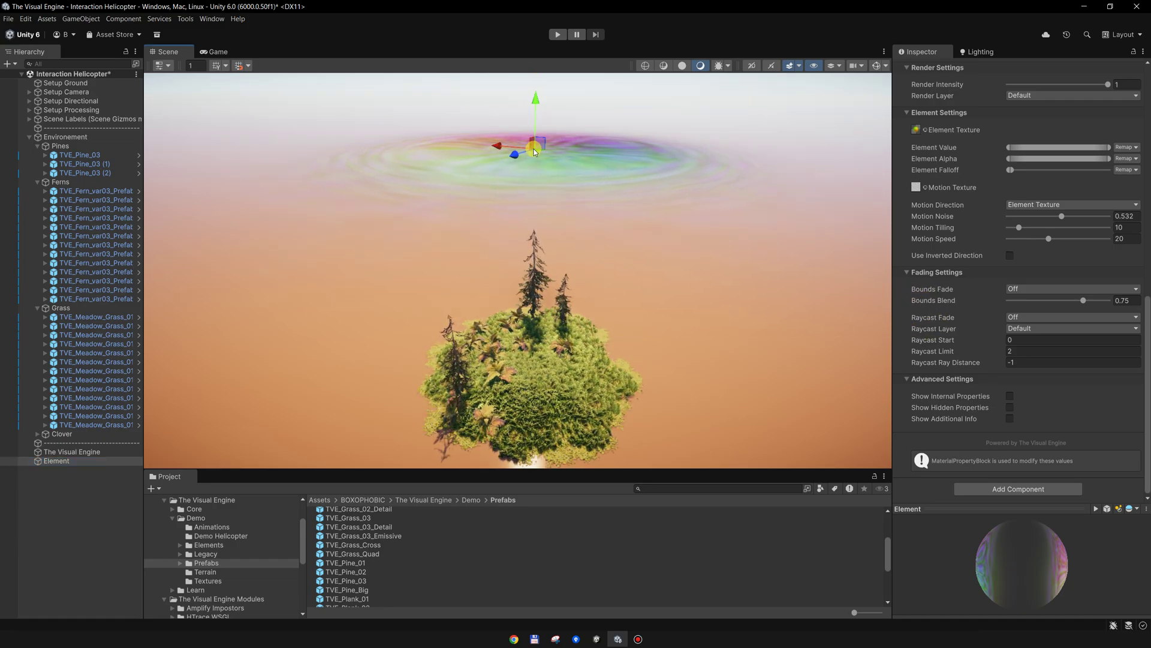
click(1056, 327)
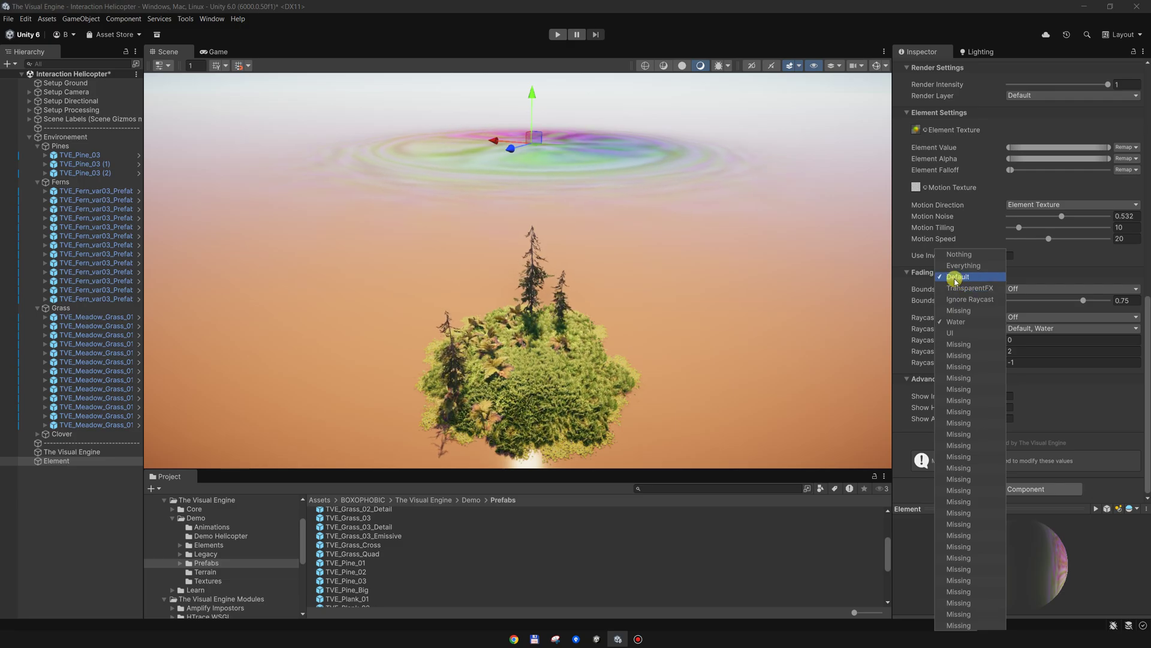
click(903, 339)
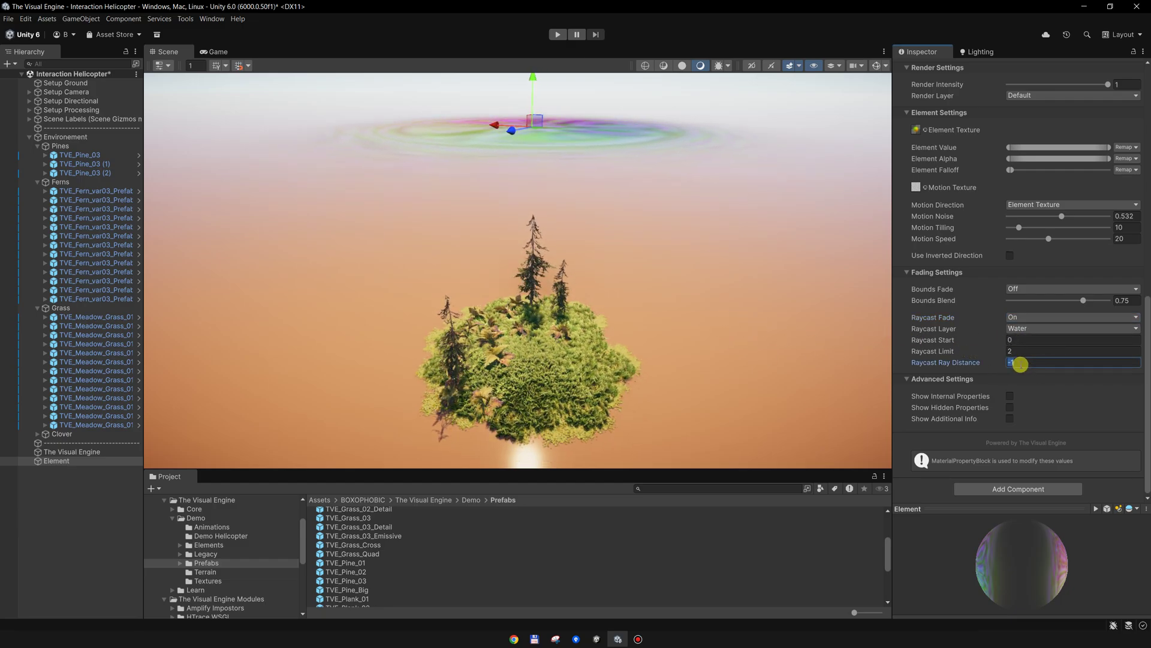
- Set the element's Raycast Ray Distance to 50
alt+drag(683, 352, 720, 318)
middle_drag(699, 325, 691, 329)
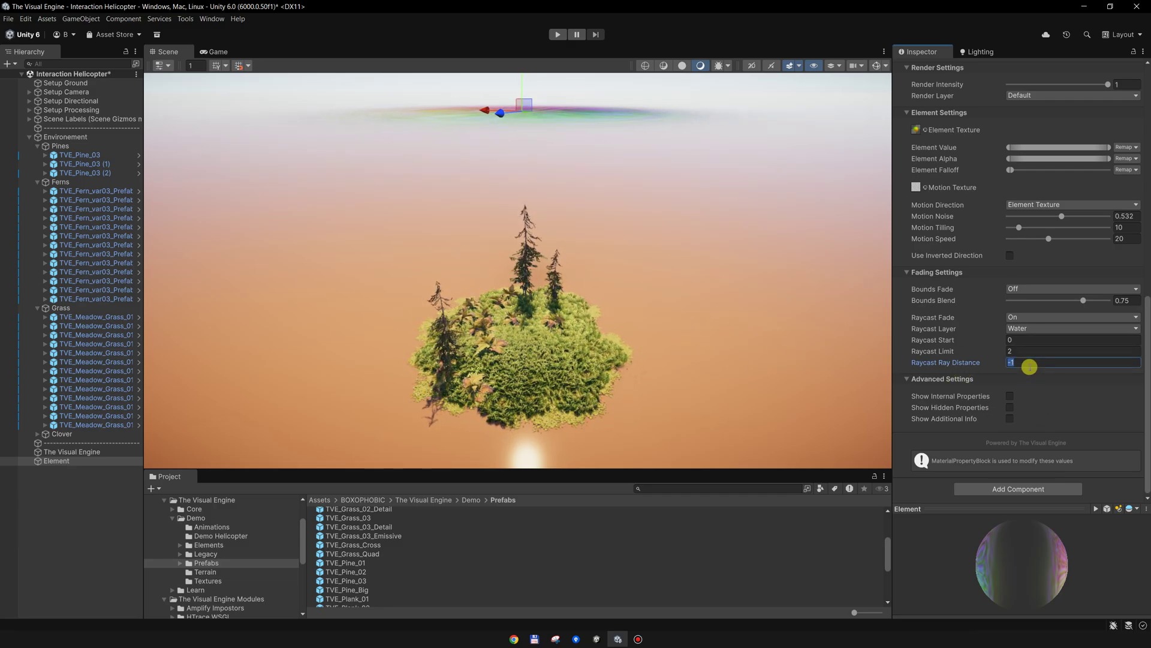
text(0)
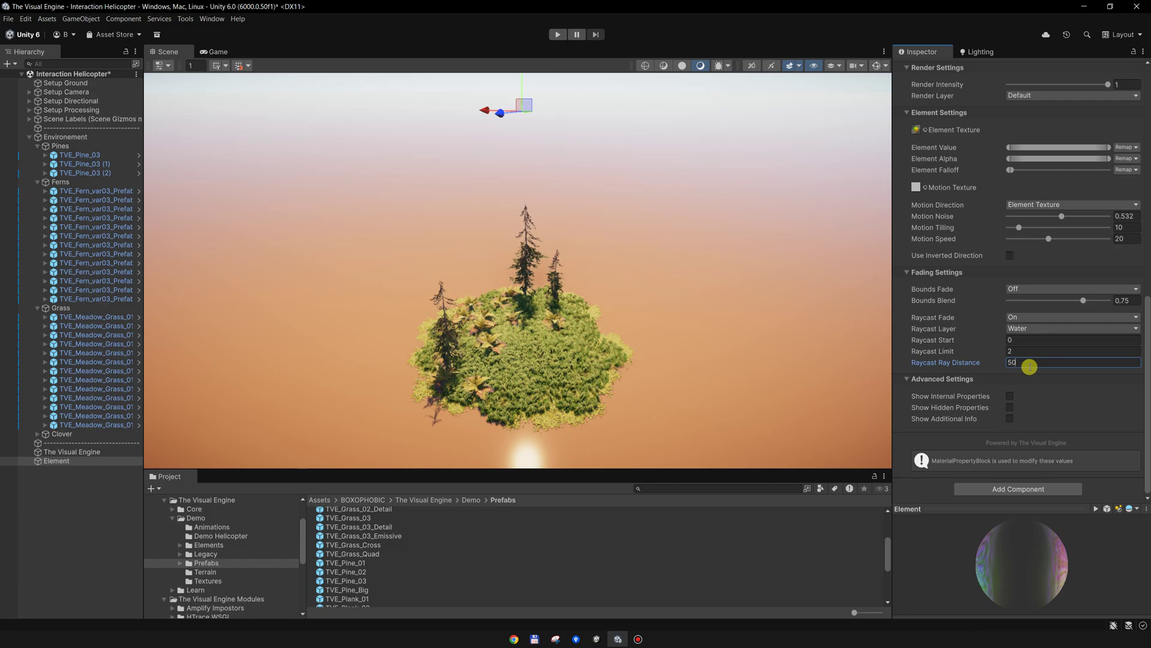
alt+drag(546, 336, 611, 286)
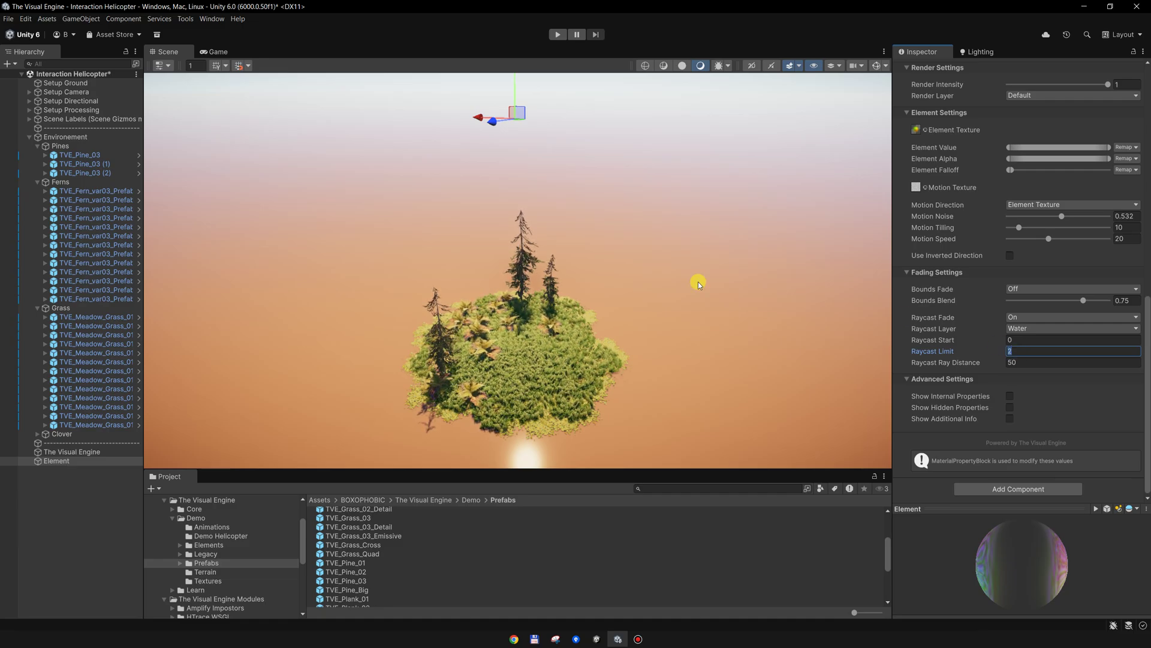
- Show the scene gizmos, set the Raycast Limit to 10, and lower and raise the element to test its fading
scroll(605, 232, down, 1)
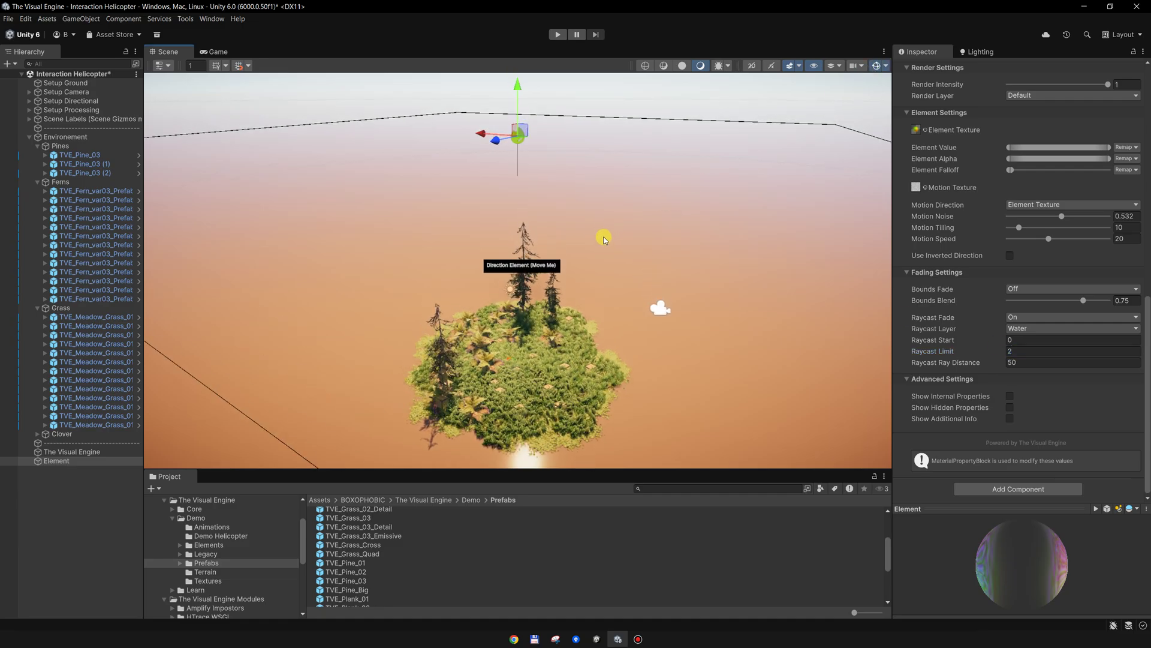
alt+drag(593, 282, 524, 180)
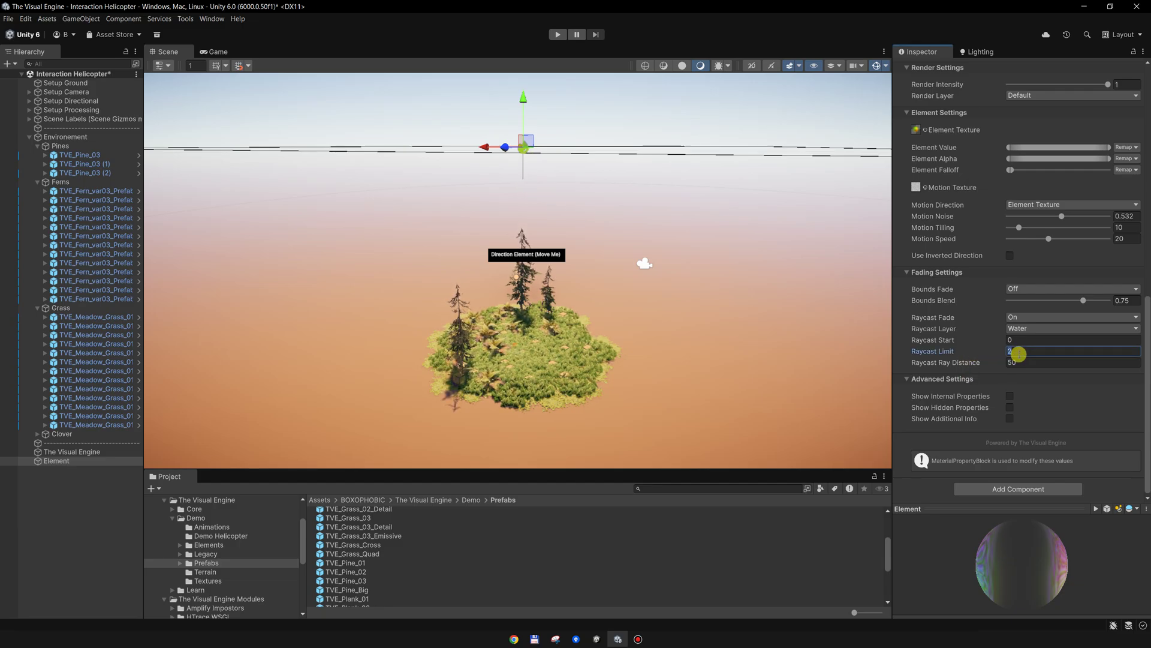
alt+drag(708, 382, 545, 119)
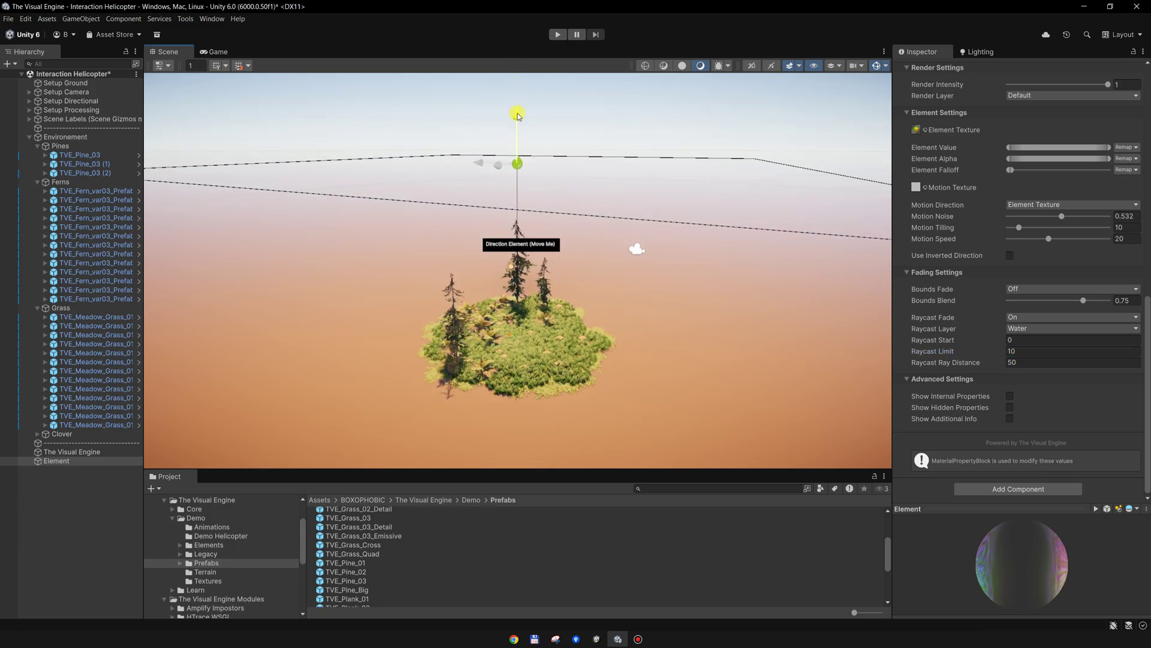
alt+drag(517, 148, 530, 337)
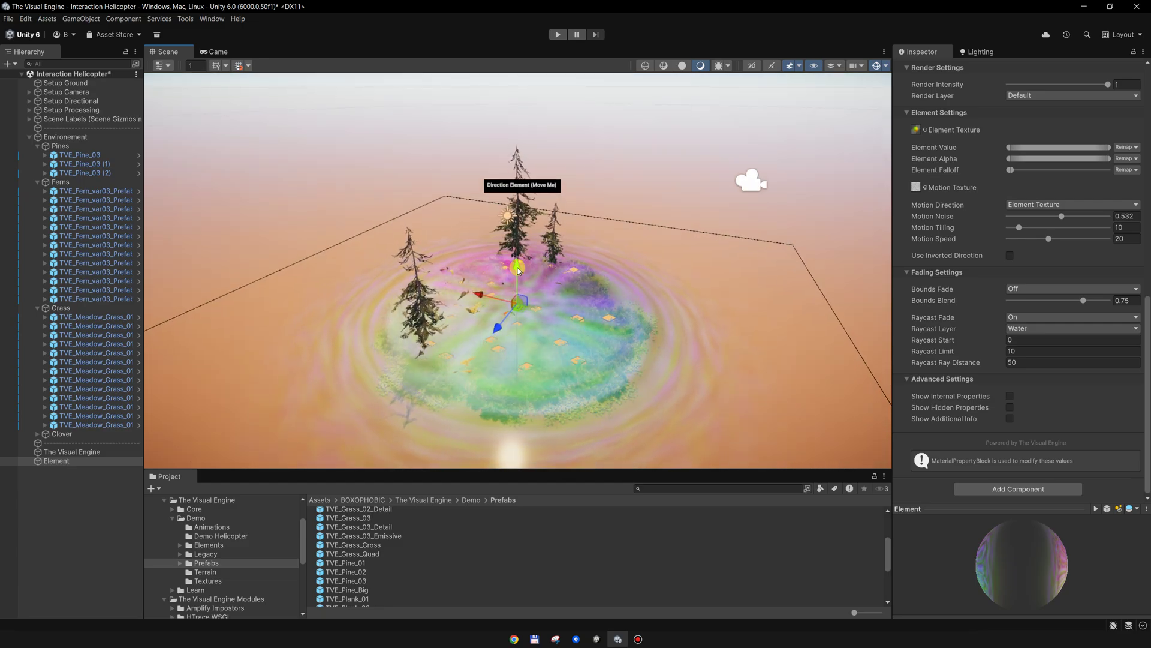
drag(517, 265, 519, 165)
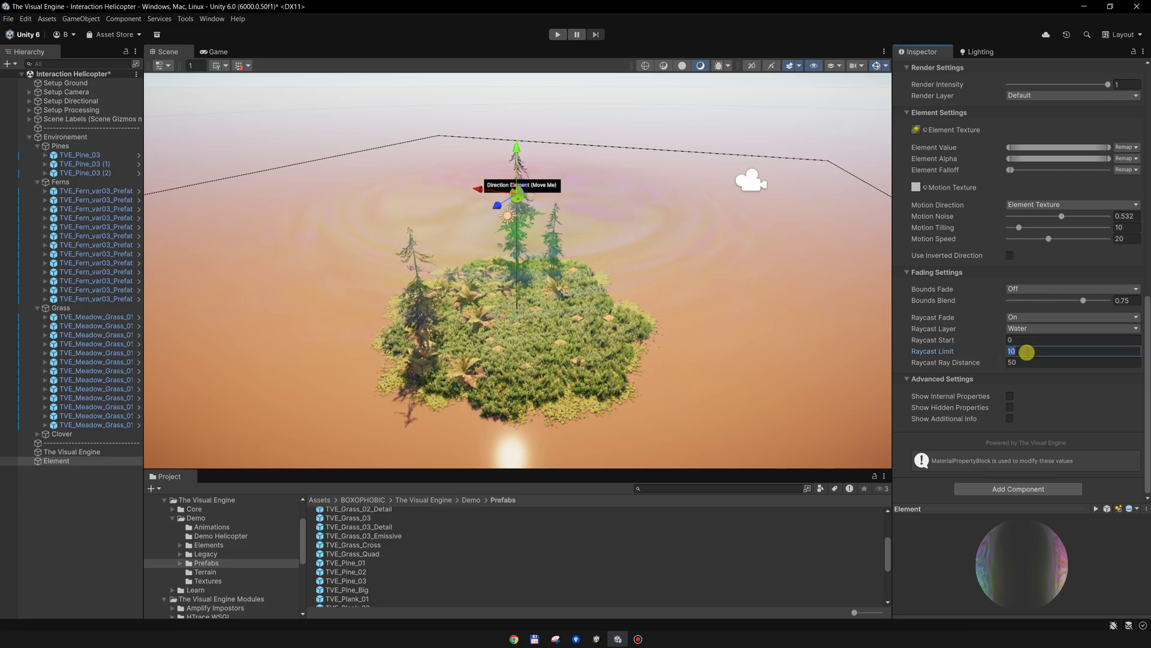
- Set the element's Raycast Limit to 20
text(20)
middle_drag(545, 295, 562, 324)
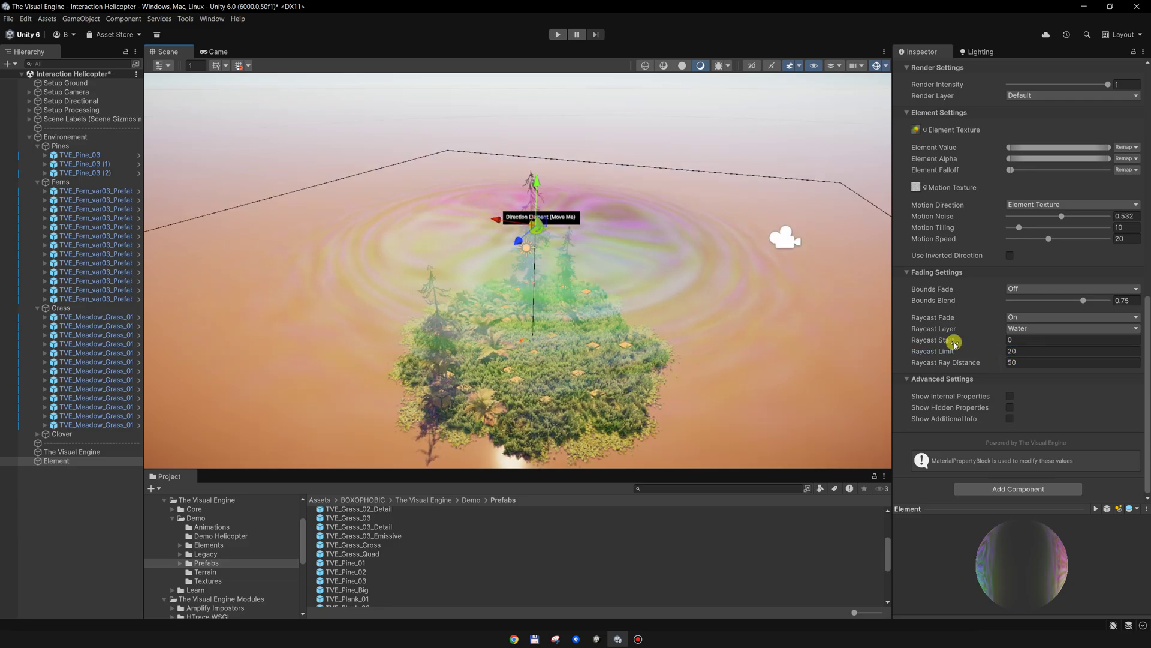
alt+drag(720, 334, 717, 321)
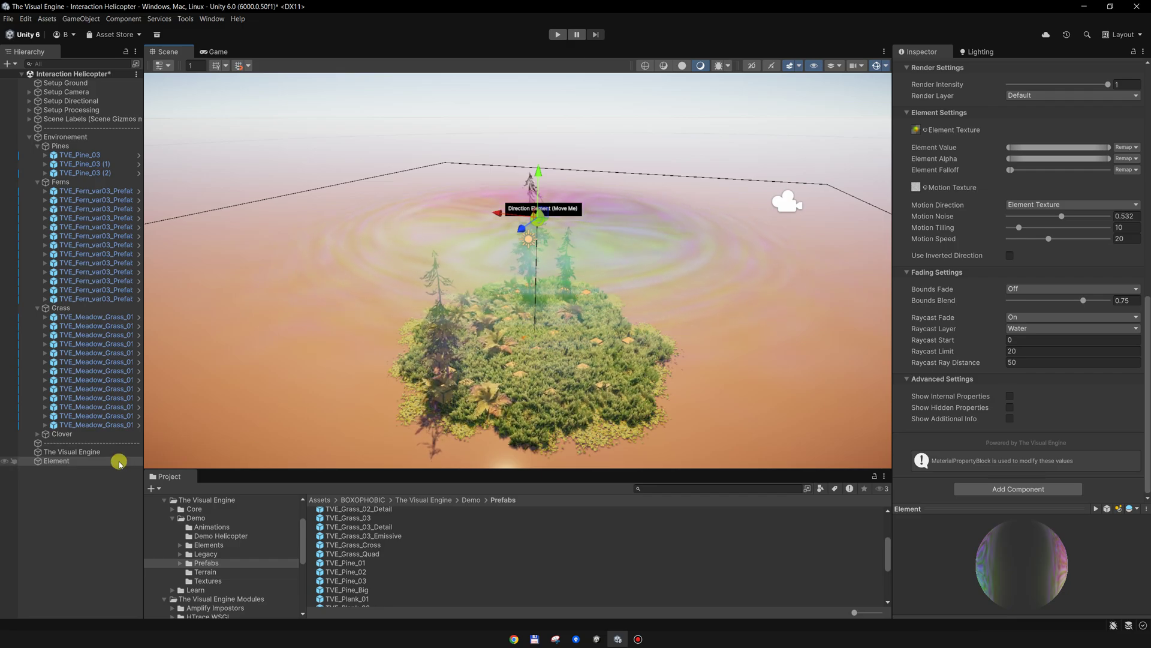
- Hide the scene gizmos and move the element above the trees and back down to the grass to check the fade
click(877, 66)
scroll(569, 300, down, 4)
middle_drag(569, 300, 569, 332)
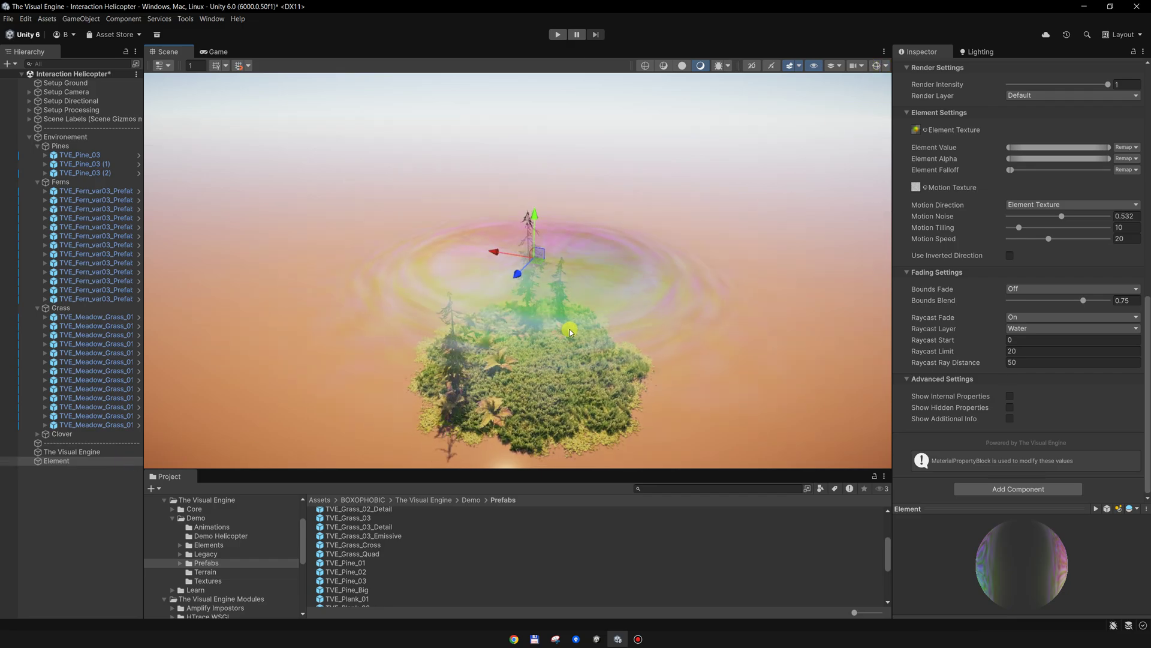
alt+drag(570, 332, 553, 126)
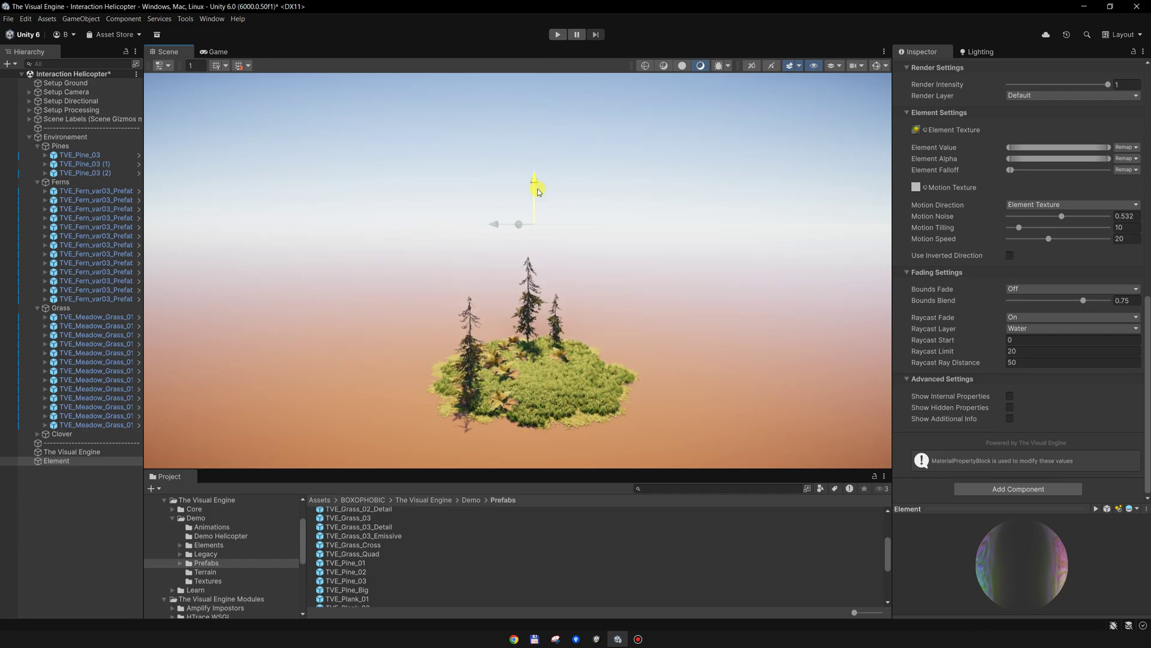
drag(536, 225, 528, 319)
- Set the element's Custom Visibility to Always Hidden and raise it above the pines
scroll(1002, 244, up, 10)
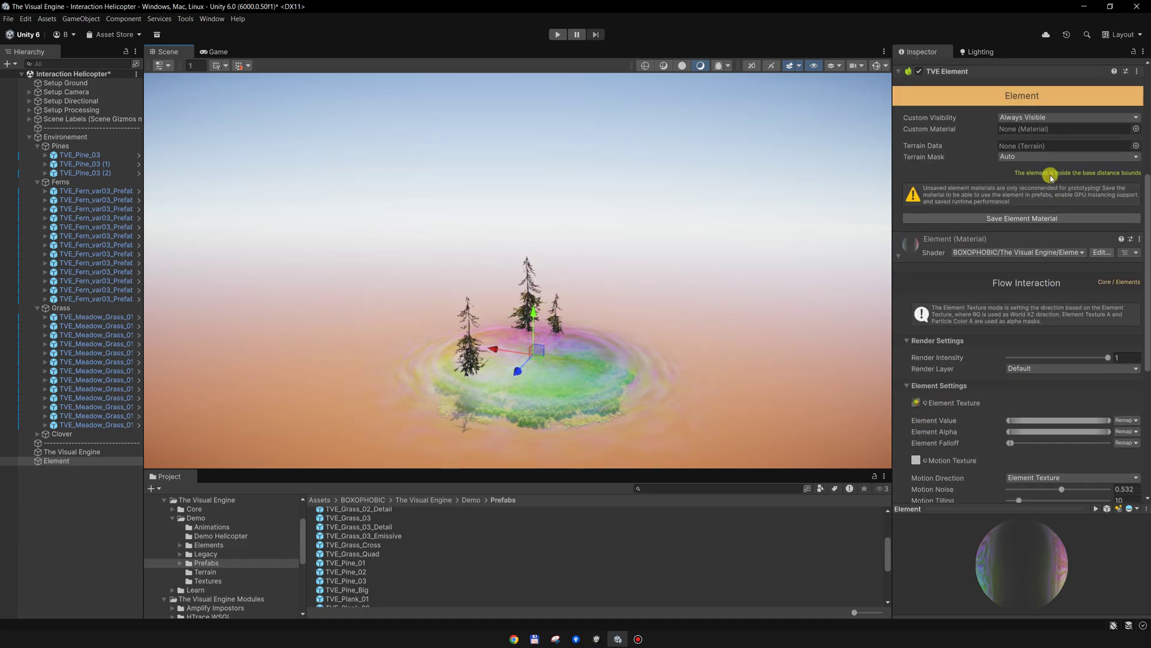
click(1033, 150)
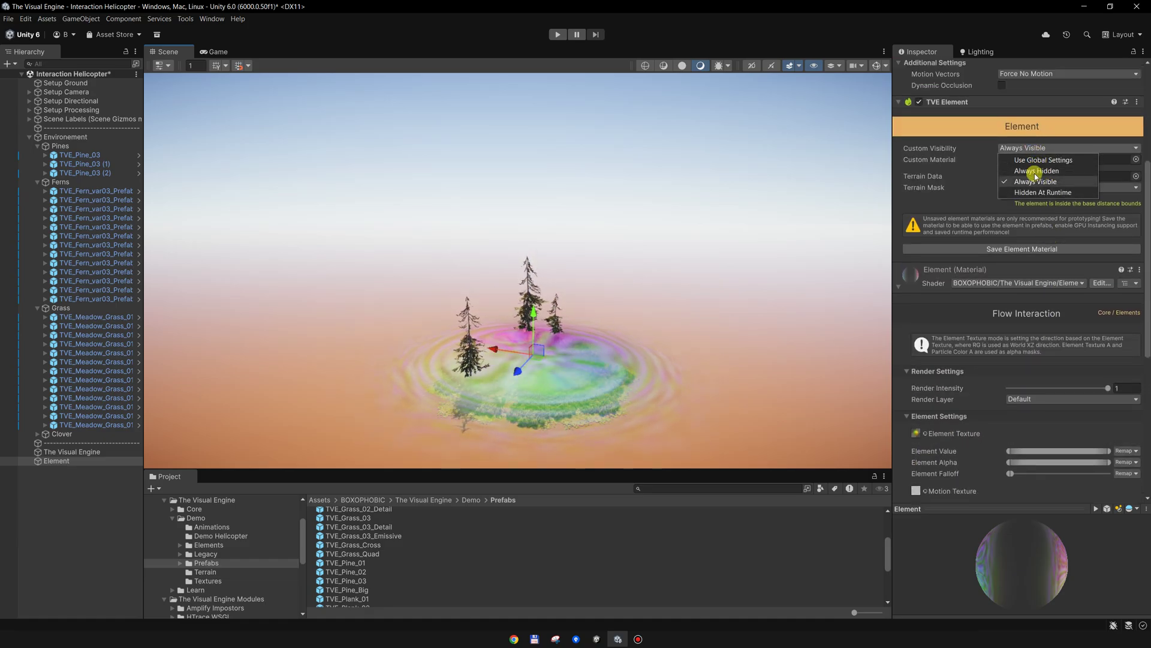
click(1034, 171)
scroll(481, 402, up, 5)
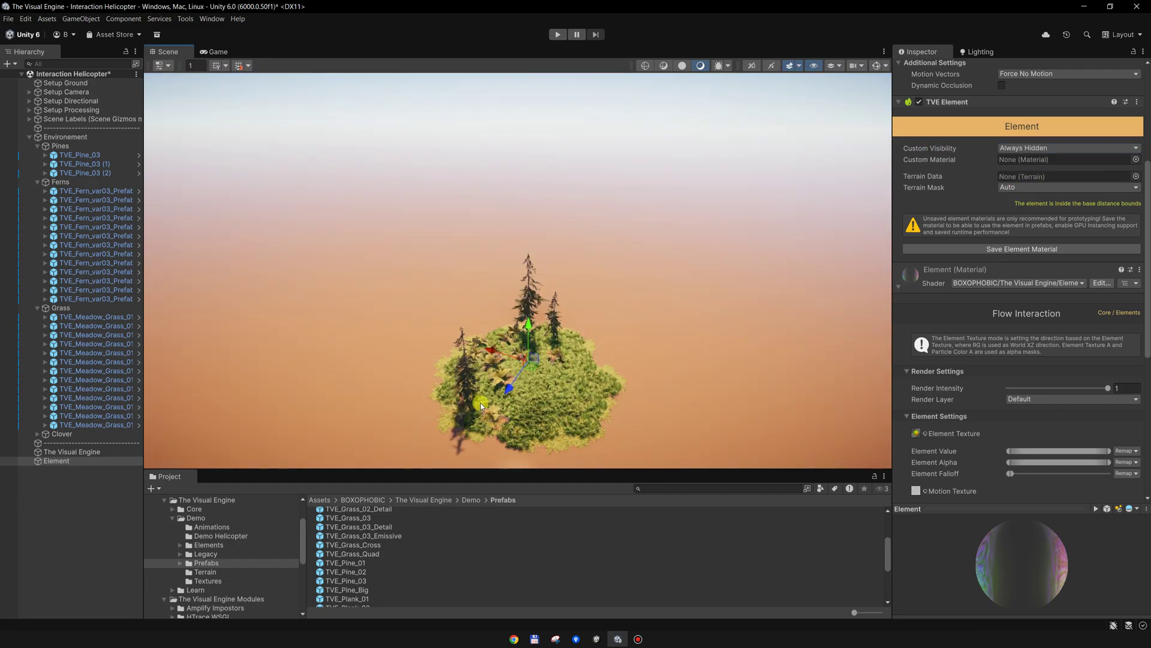
drag(549, 314, 543, 102)
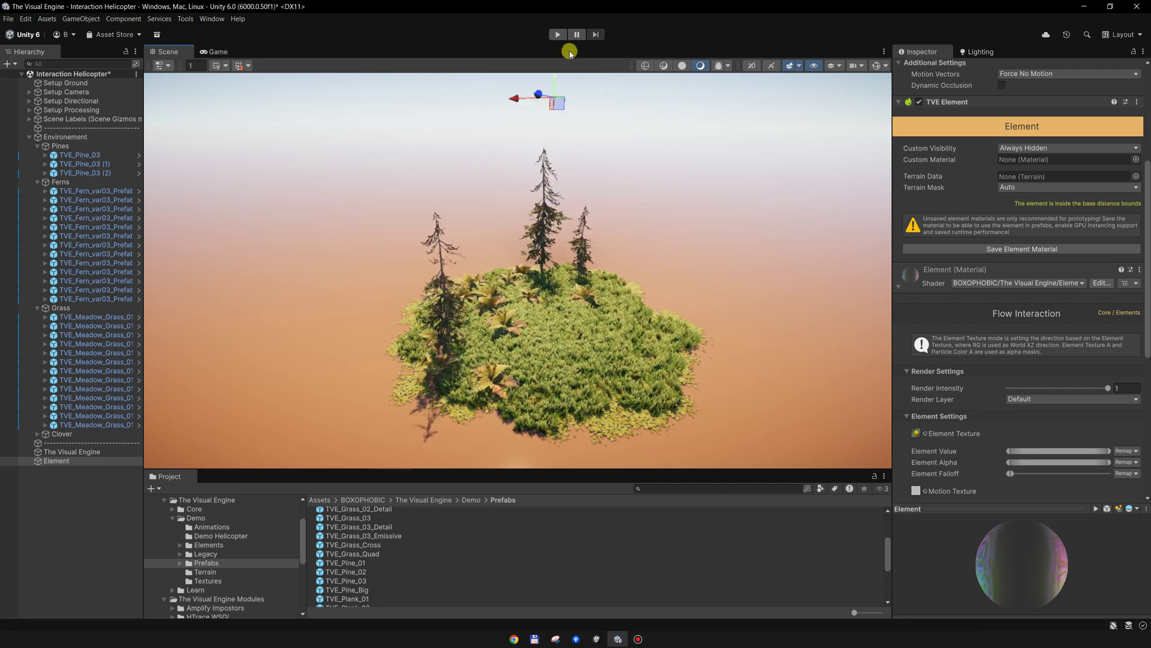
- Set the element's Raycast Start to 10
scroll(976, 359, down, 3)
scroll(1002, 406, down, 3)
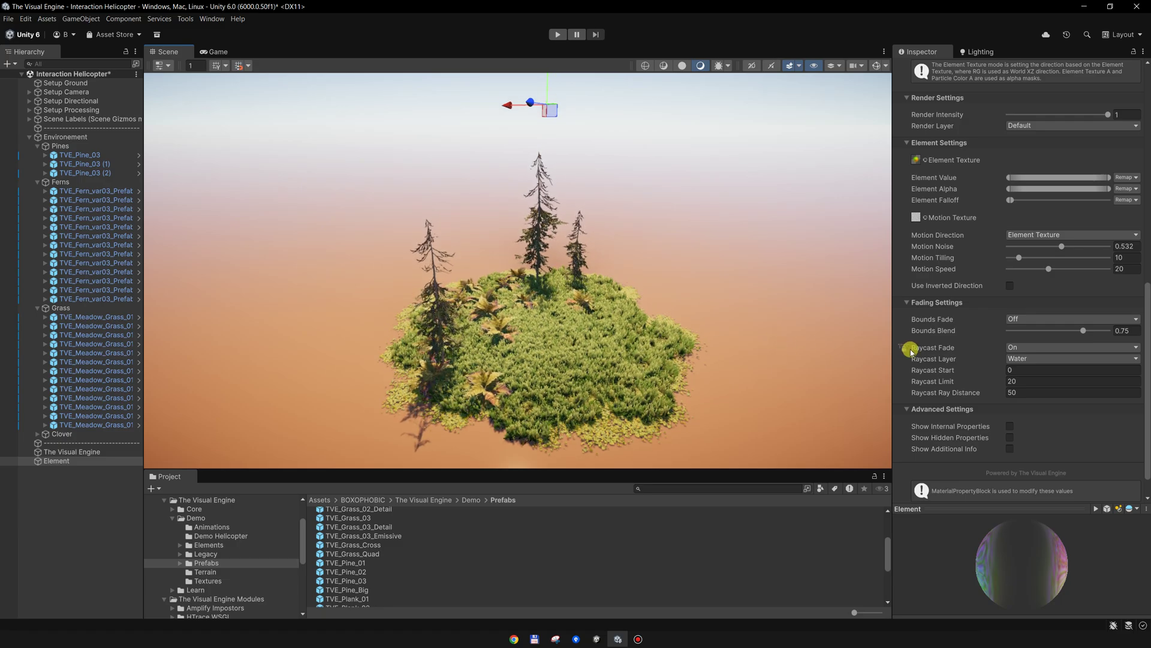
click(1016, 370)
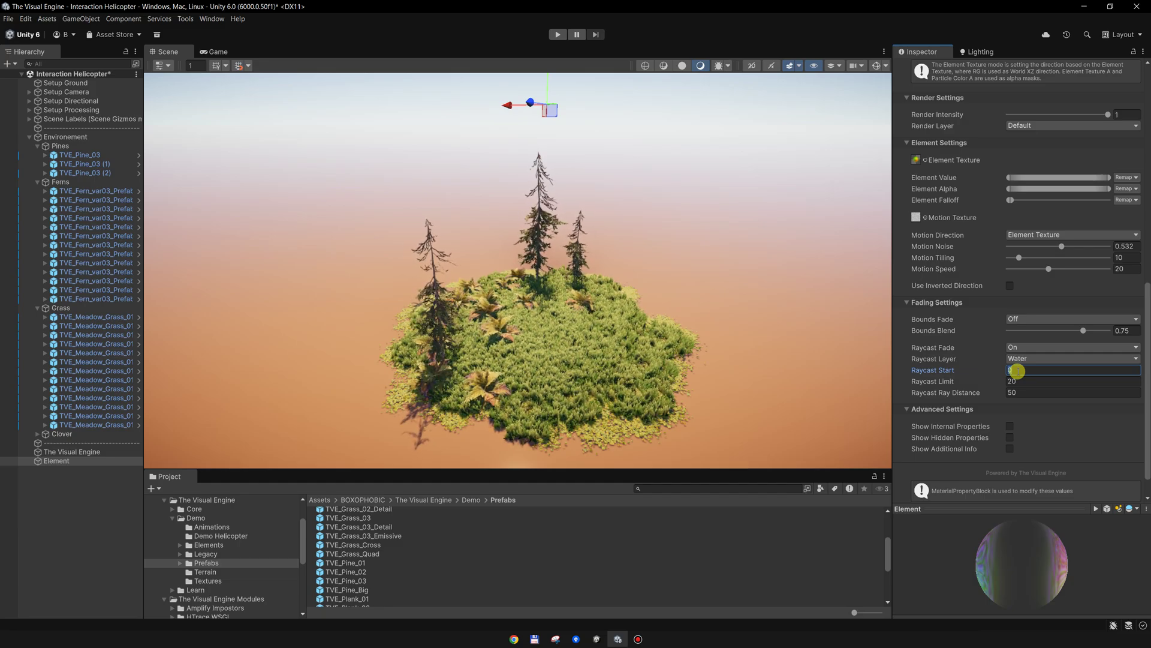
text(10)
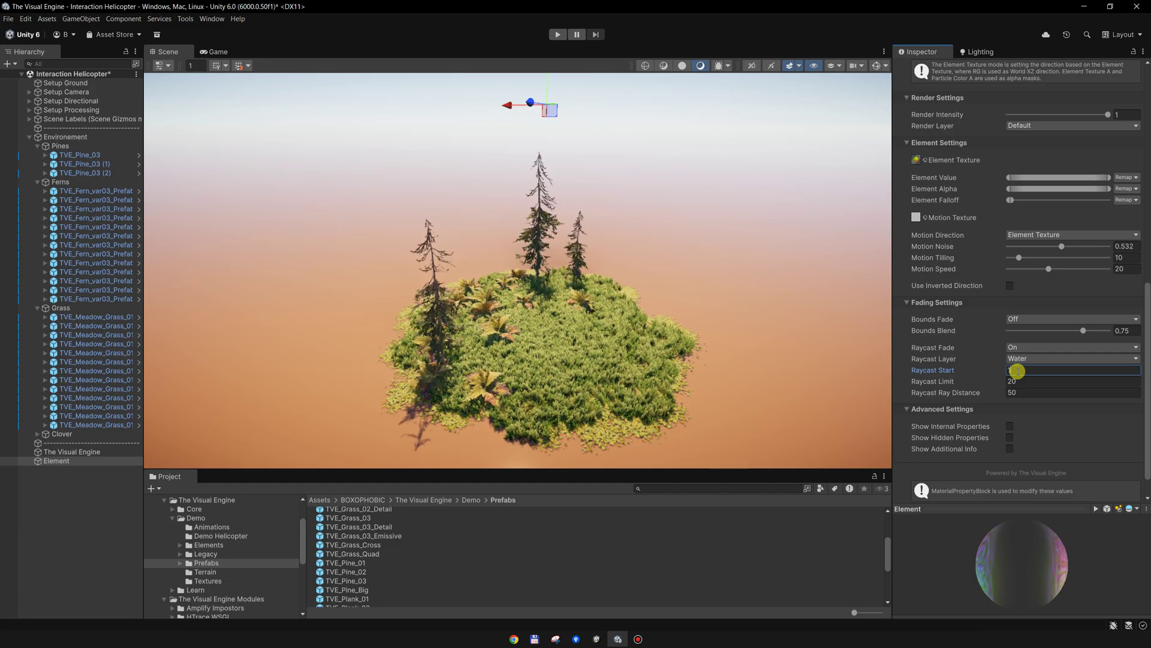
- Lower the hidden element towards the vegetation and raise it high above the trees to test the raycast fade
scroll(518, 219, down, 3)
middle_drag(539, 127, 536, 175)
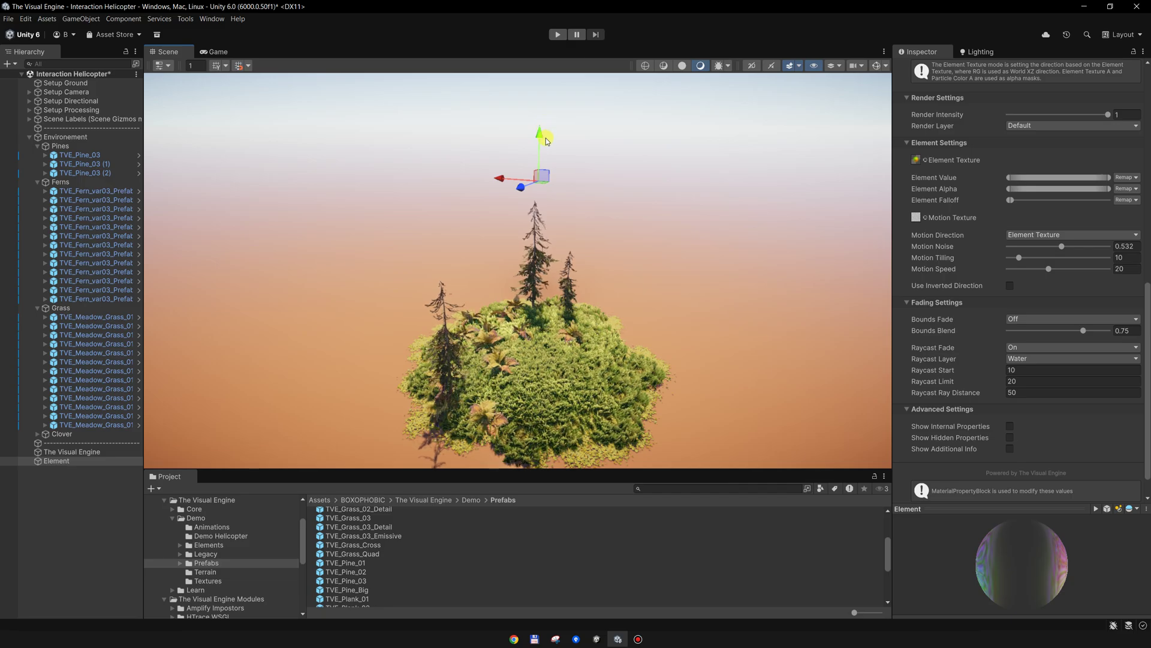
drag(540, 140, 535, 238)
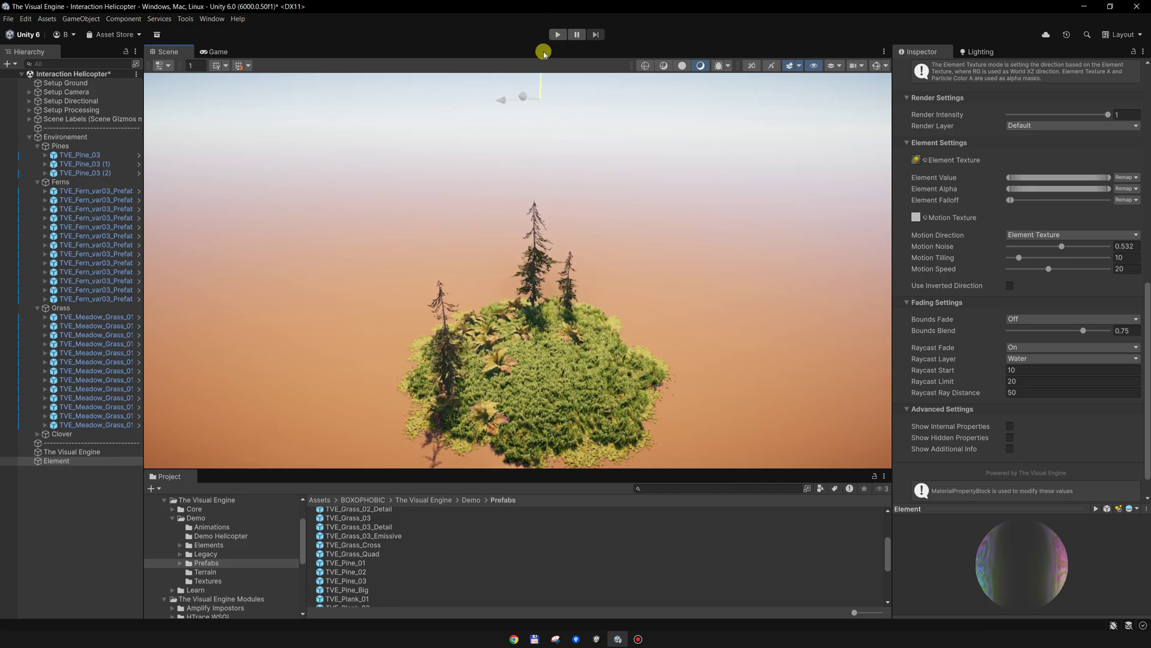
drag(550, 295, 574, 112)
middle_drag(574, 112, 564, 186)
scroll(564, 186, down, 5)
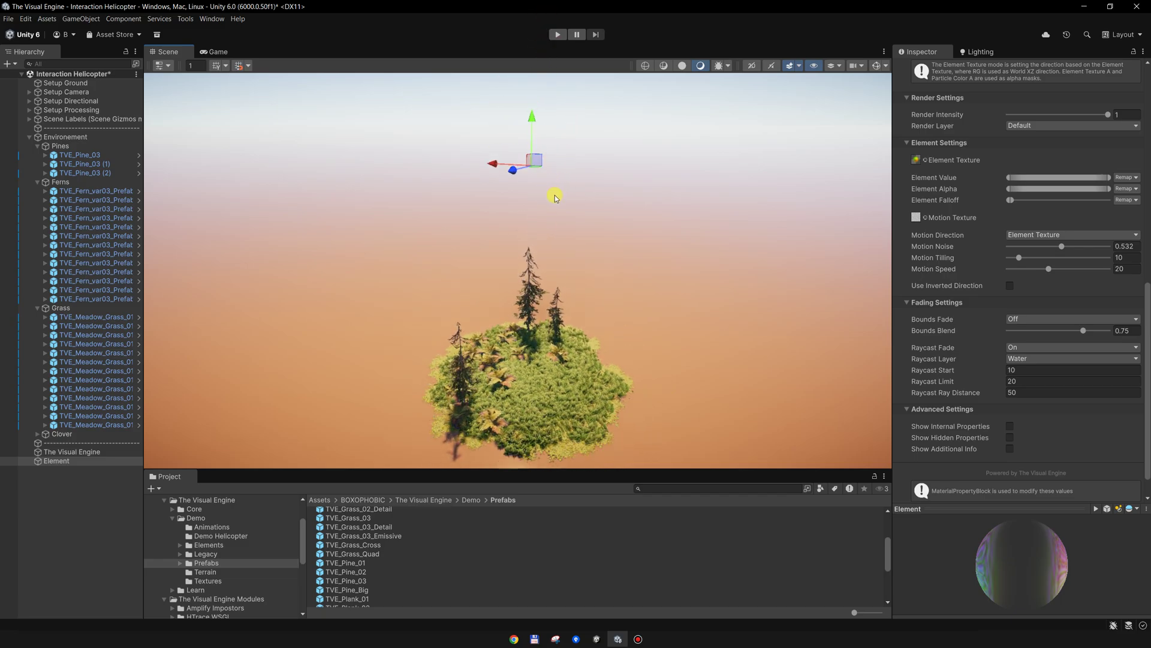
- Lower the element to the height of the pines and examine the vegetation's motion from several angles
drag(545, 181, 545, 254)
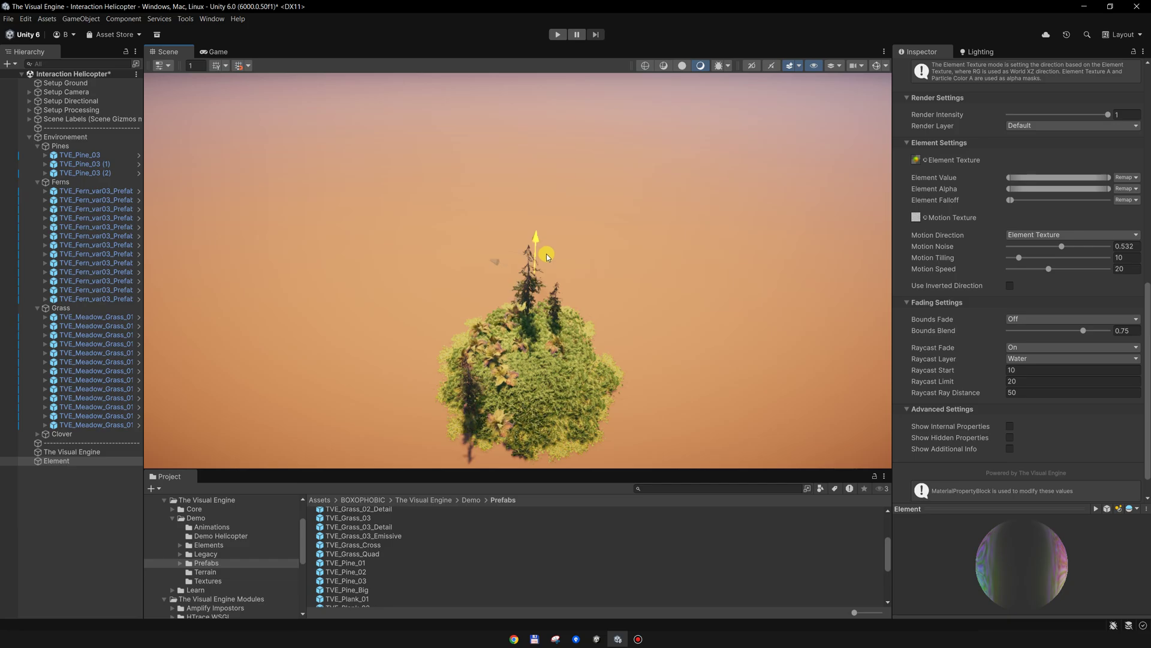
middle_drag(550, 371, 535, 279)
scroll(534, 277, up, 5)
drag(524, 272, 595, 300)
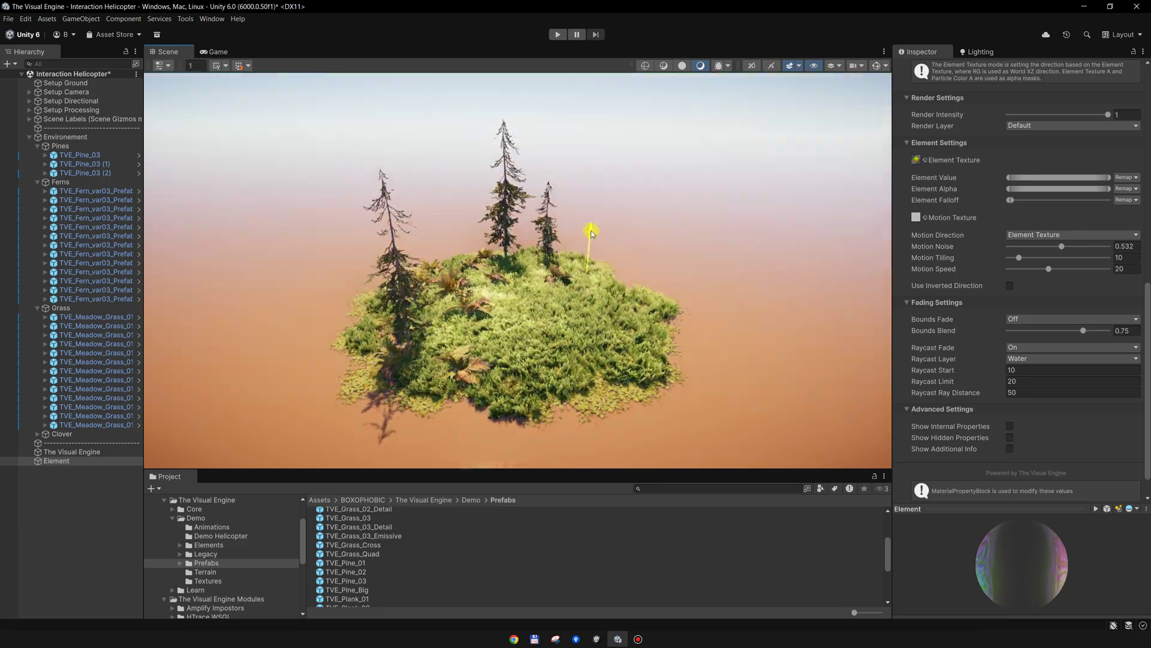
drag(607, 233, 541, 219)
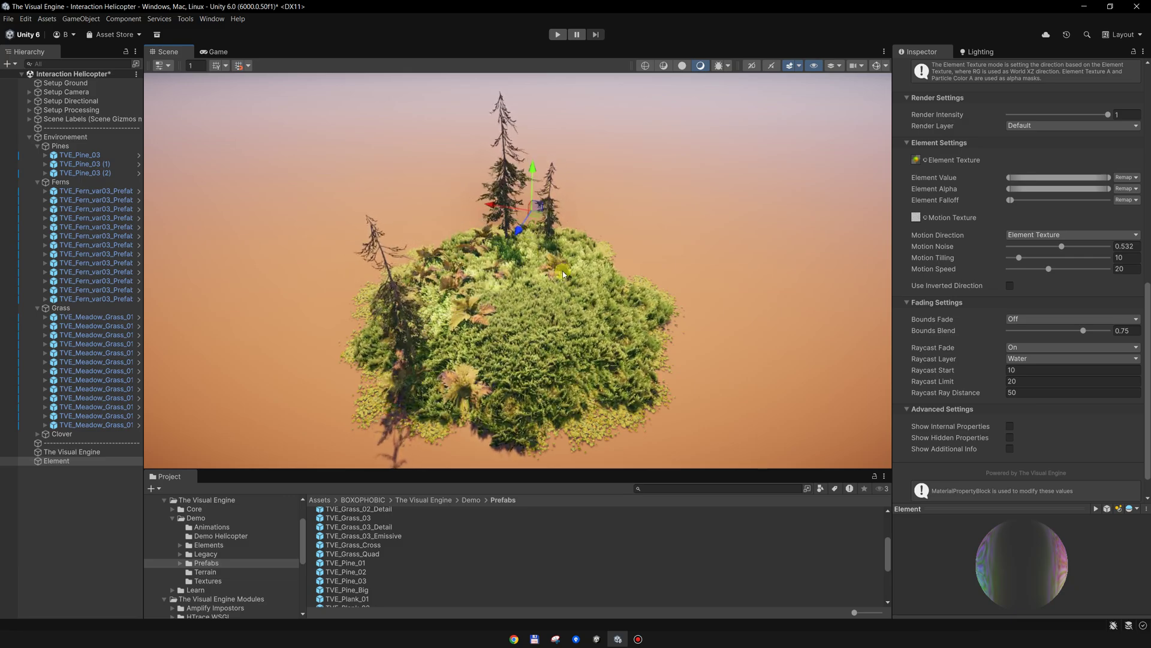
middle_drag(567, 309, 571, 316)
alt+drag(572, 316, 475, 246)
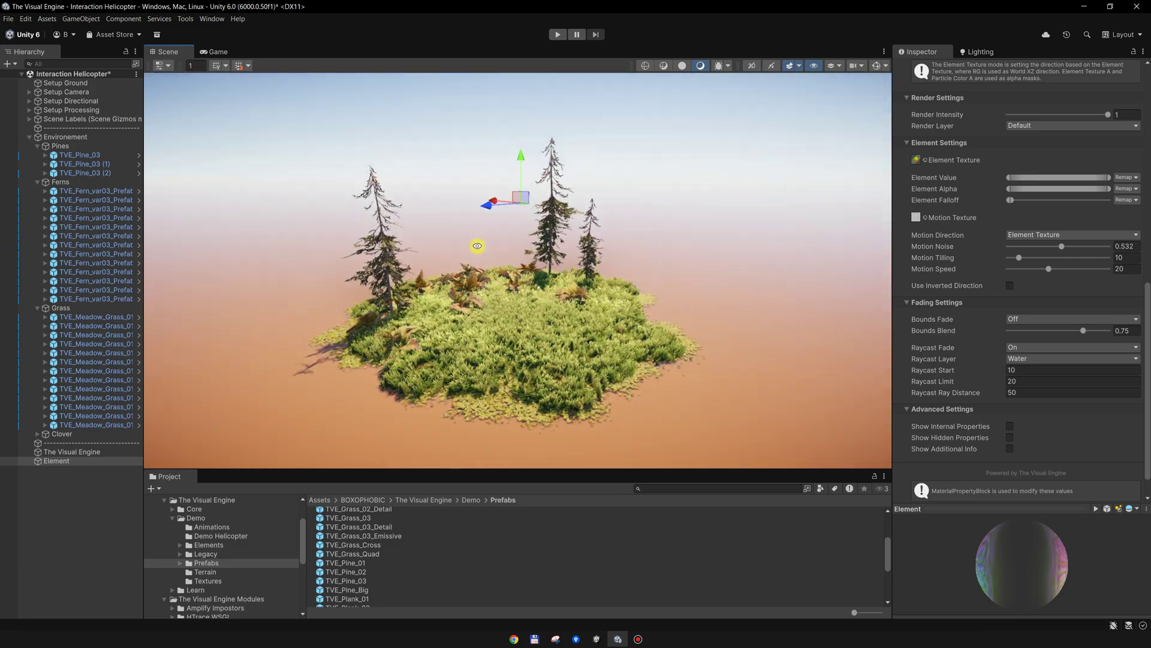
scroll(504, 258, up, 3)
middle_drag(513, 263, 546, 274)
alt+drag(547, 274, 606, 339)
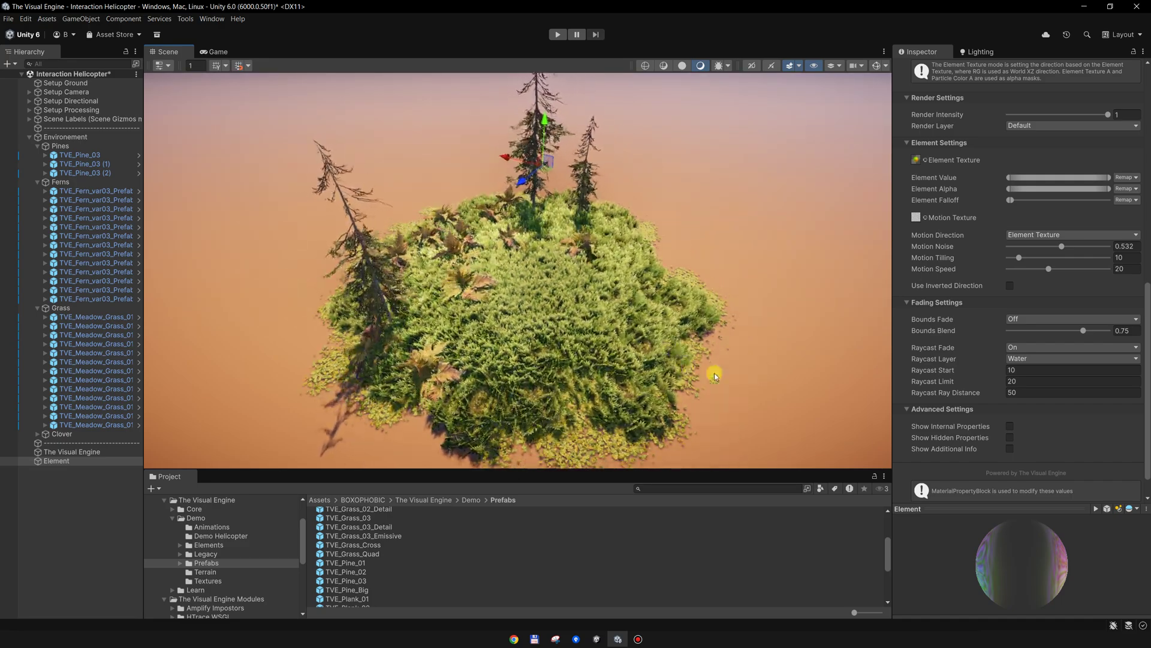